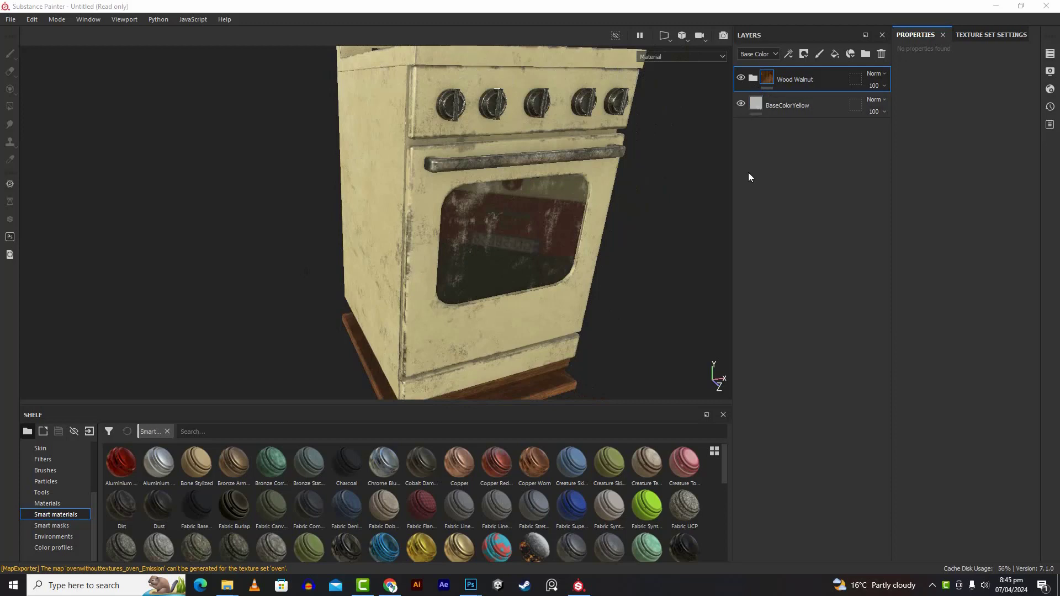
# - Inspect the base color's HSV values on the oven's BaseColorYellow fill layer
pyautogui.click(762, 105)
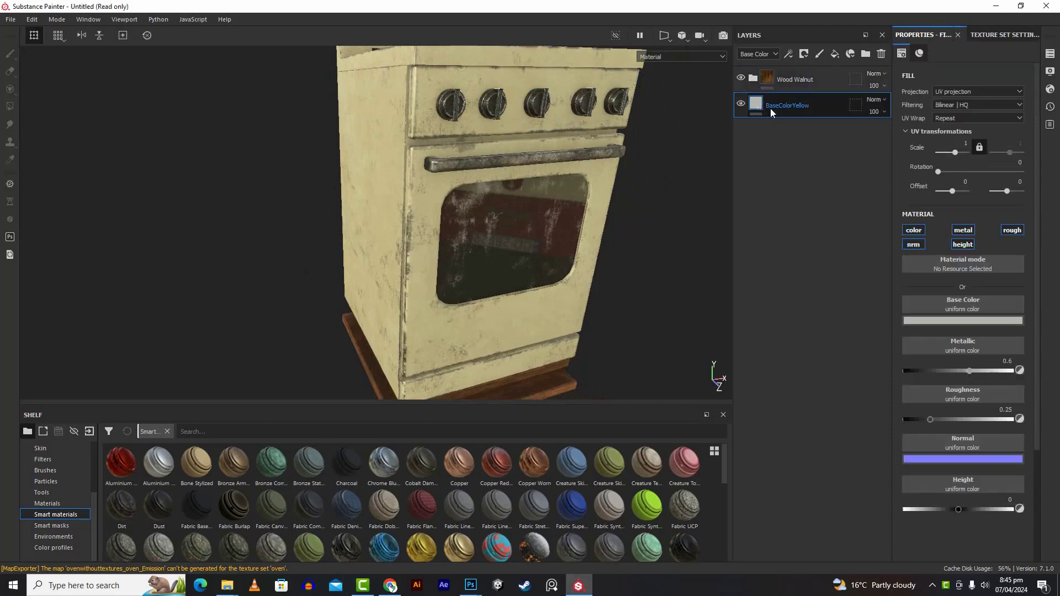
pyautogui.click(993, 322)
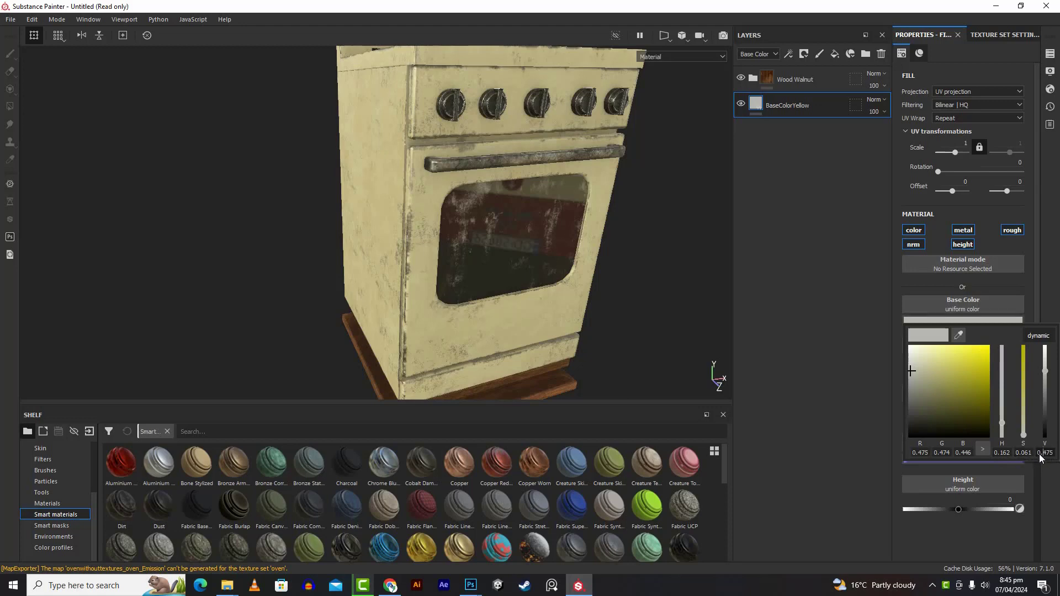
pyautogui.click(1045, 453)
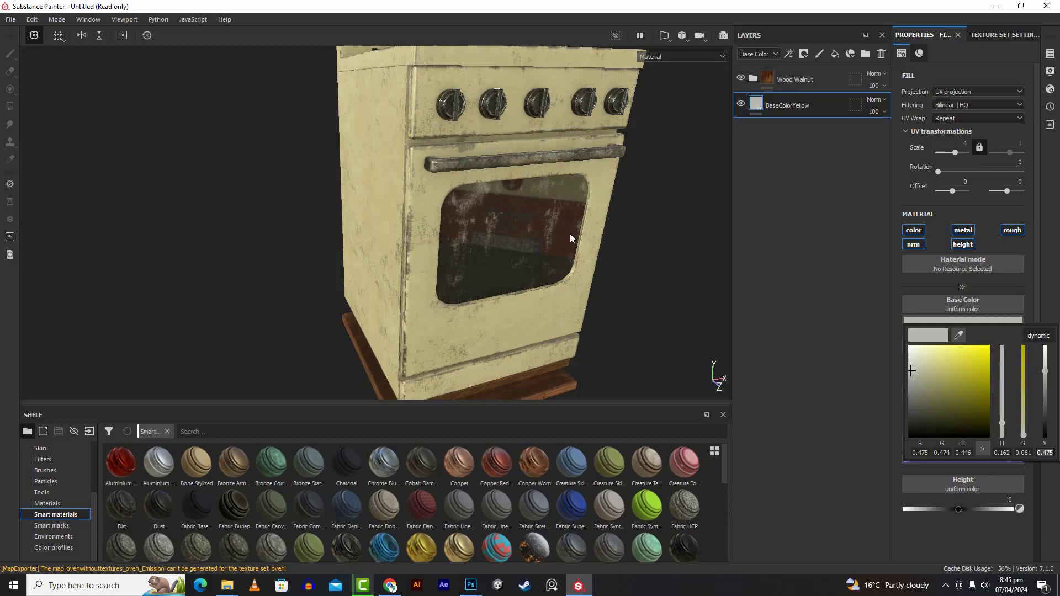
# - Create a new project from the mesh FRIDGEwithouttextures.fbx in the kitchen/FRIDGE folder, discarding the oven project's unsaved changes
pyautogui.click(11, 19)
pyautogui.click(22, 30)
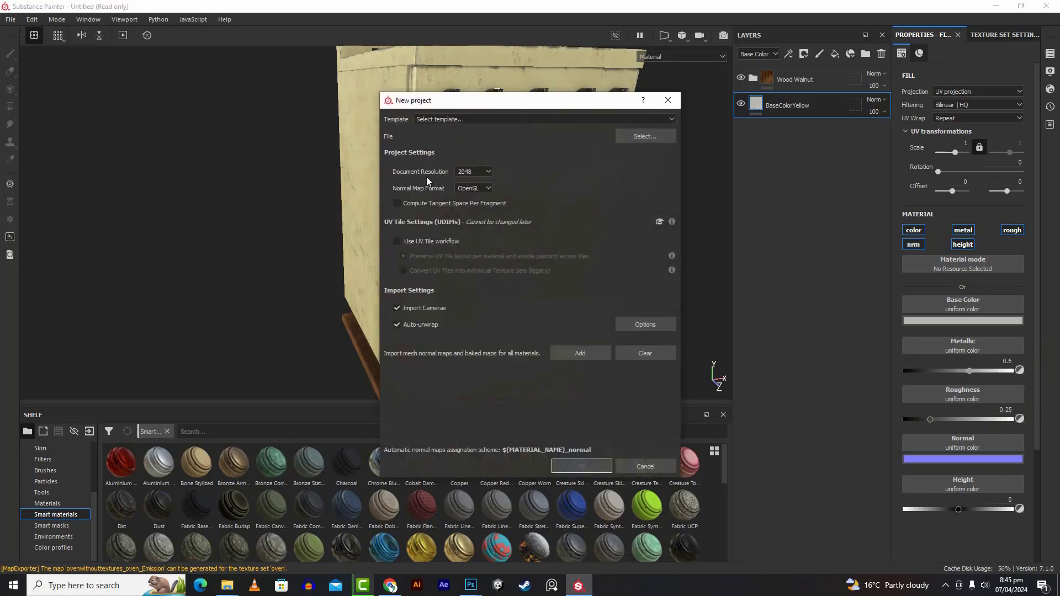
pyautogui.click(646, 137)
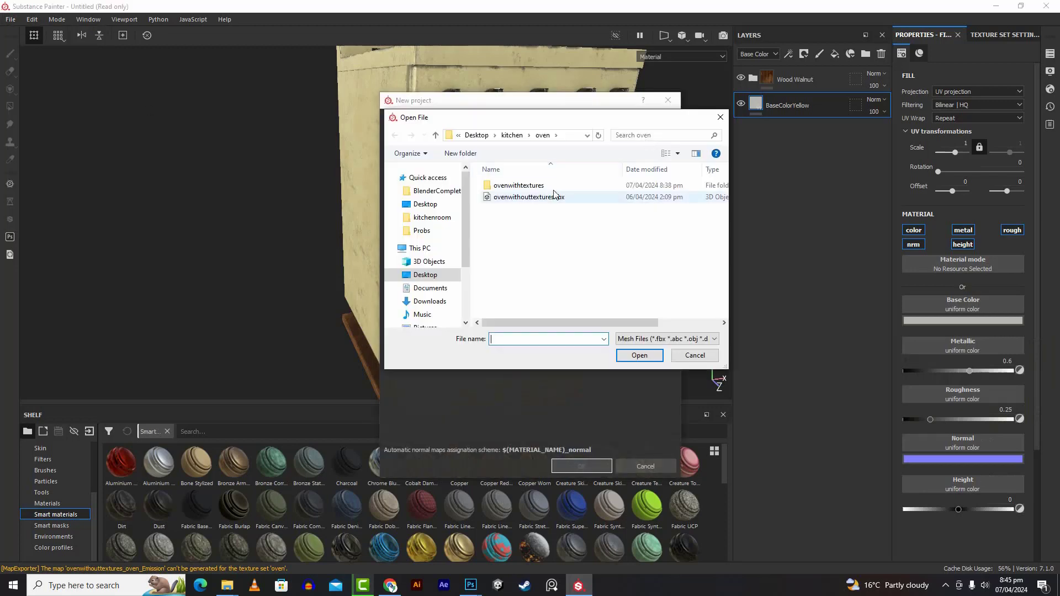
pyautogui.click(511, 135)
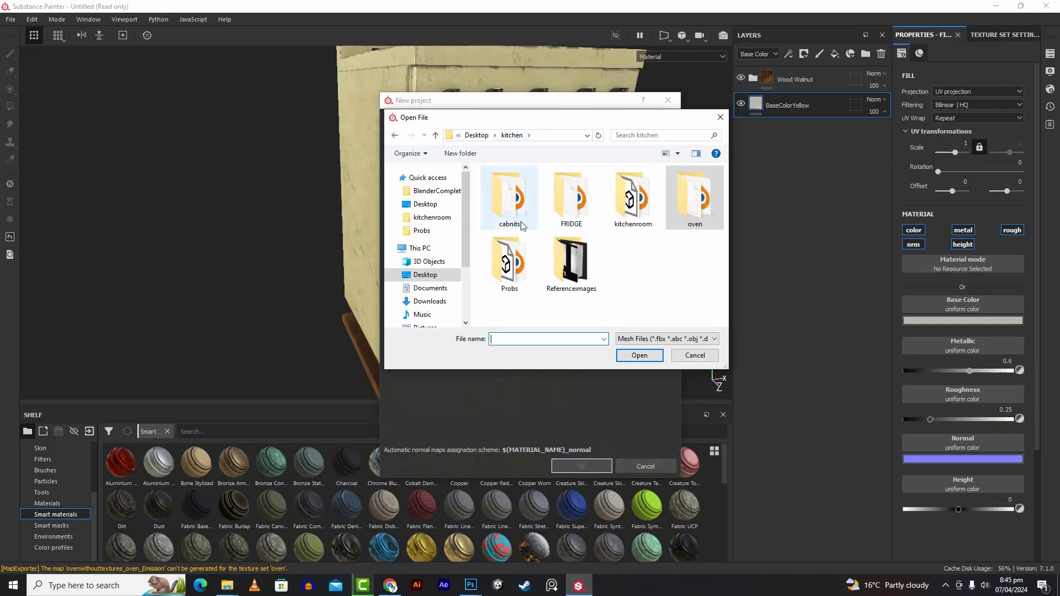
pyautogui.doubleClick(571, 199)
pyautogui.doubleClick(529, 191)
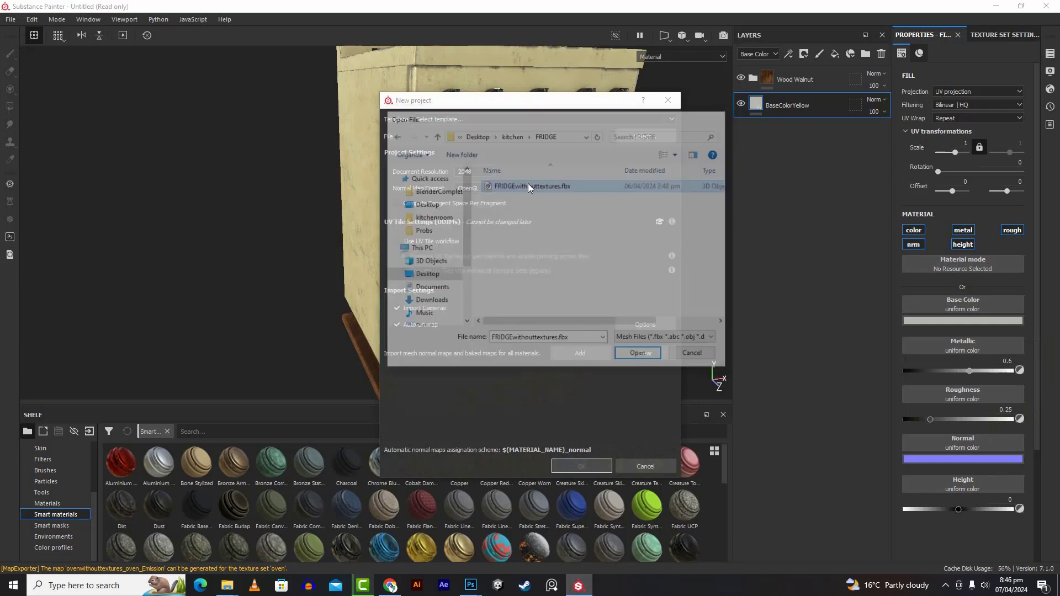
pyautogui.click(577, 464)
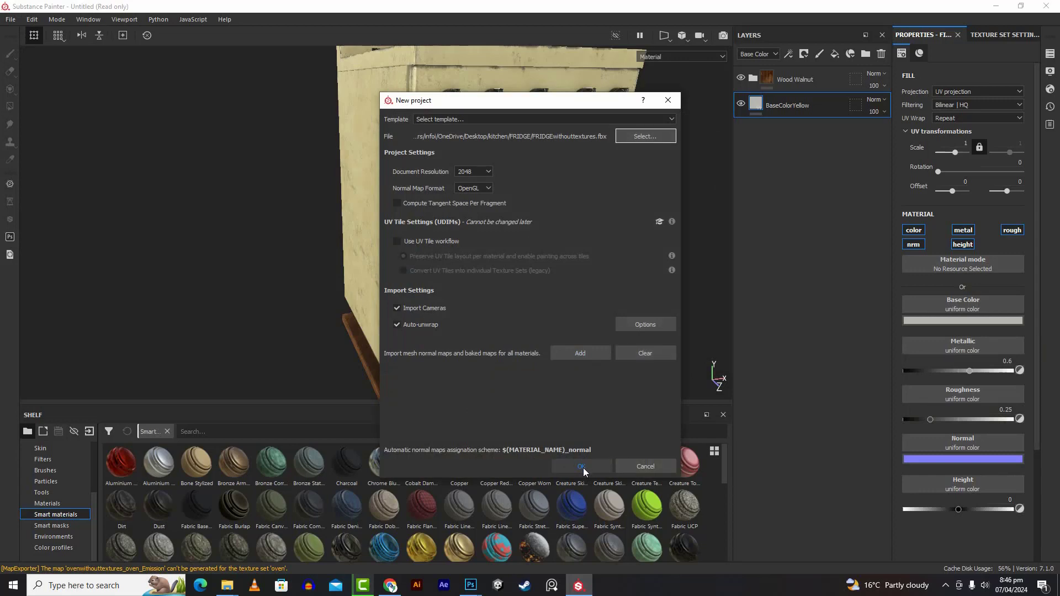
pyautogui.click(583, 468)
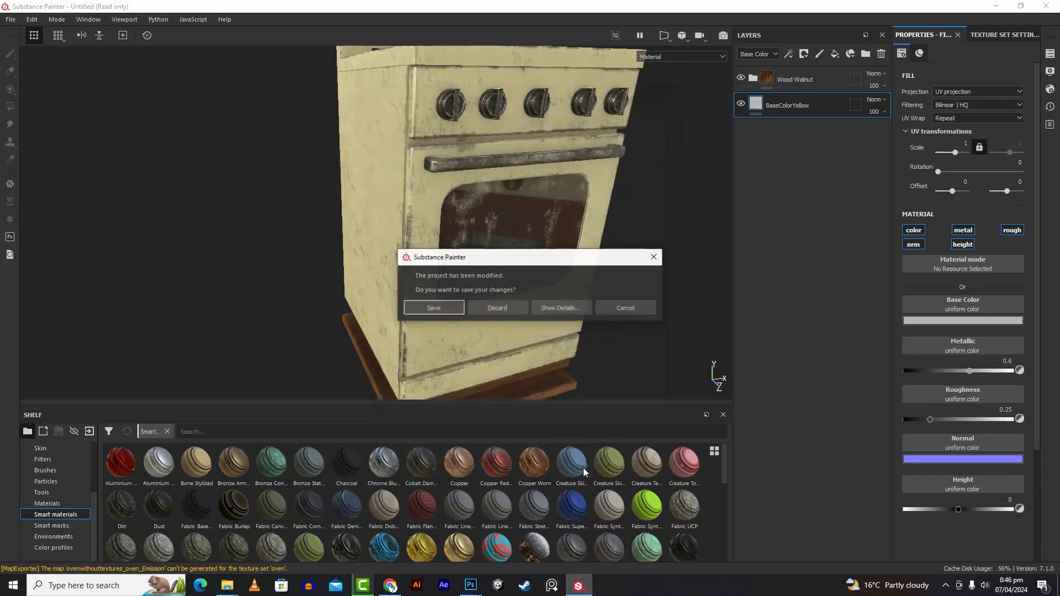
pyautogui.click(497, 308)
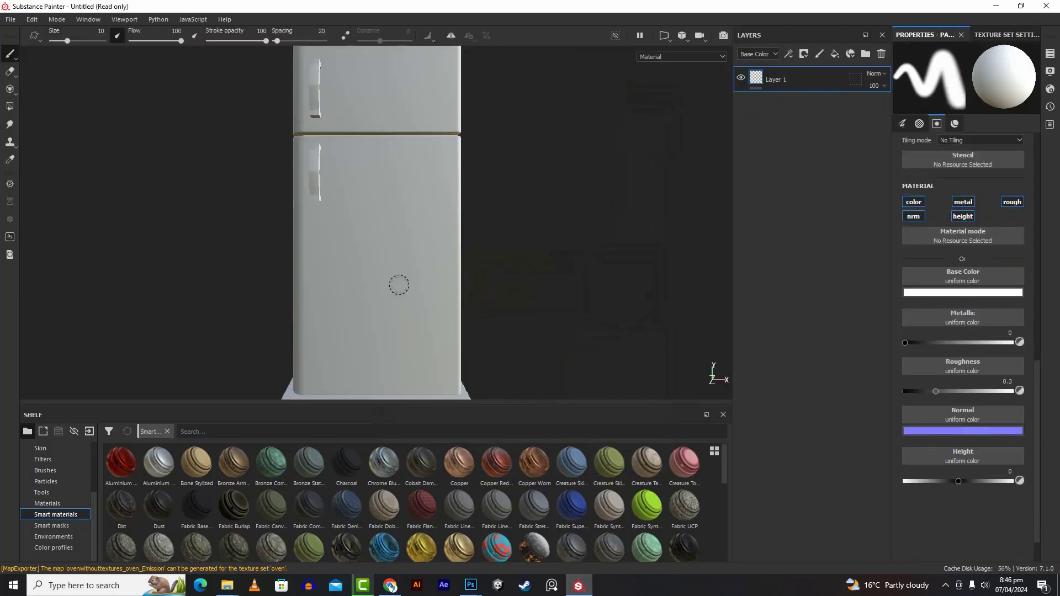
# - Delete the default Layer 1 from the fridge's layer stack
pyautogui.scroll(-4, 398, 284)
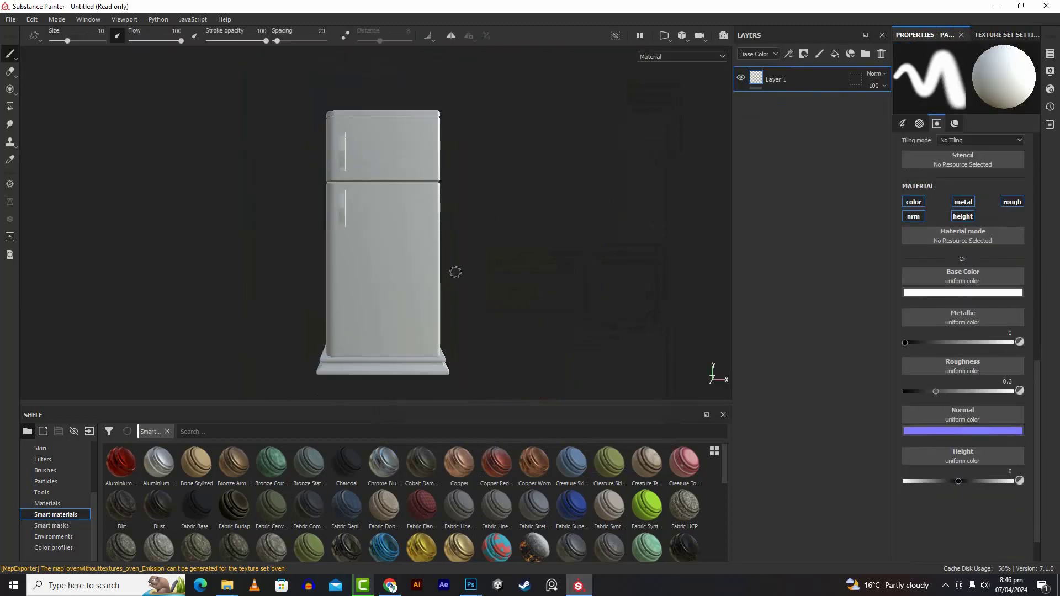
pyautogui.click(881, 53)
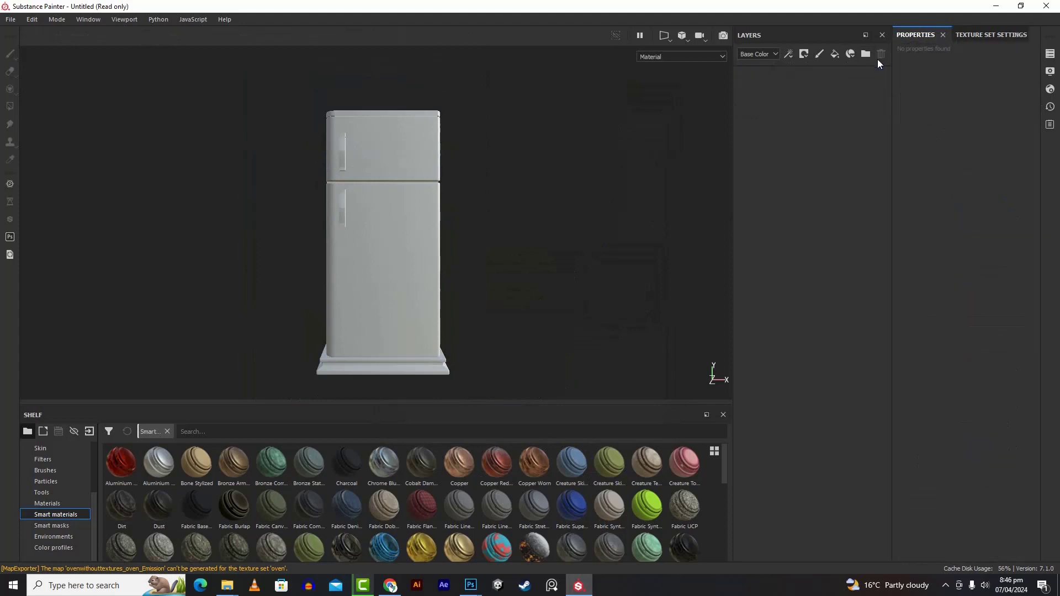
# - Bake all the fridge's mesh maps at an output size of 2048 with Subsampling 8x8 antialiasing
pyautogui.click(991, 36)
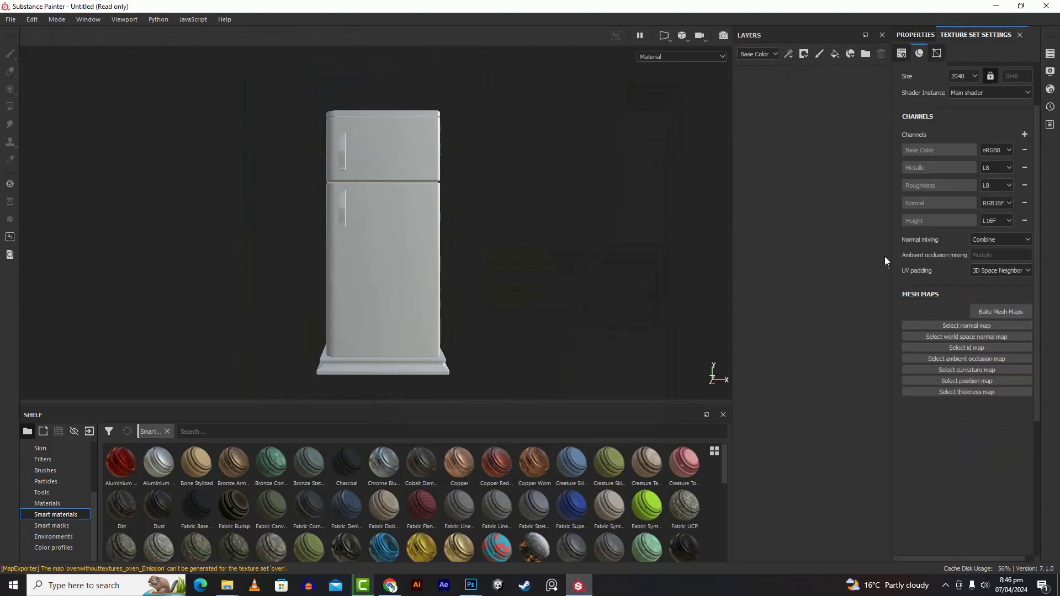
pyautogui.click(1014, 313)
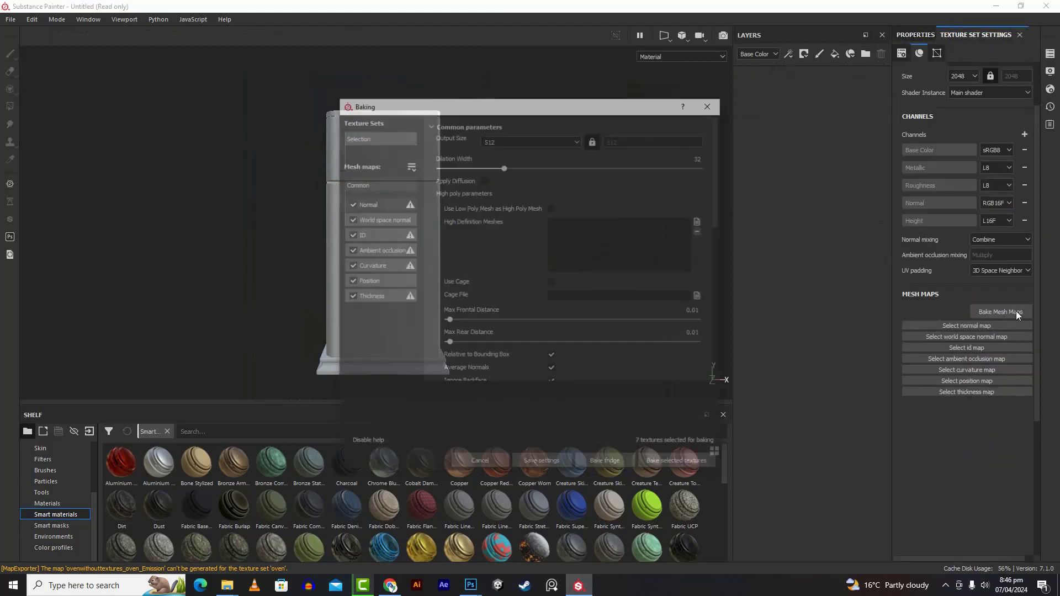
pyautogui.click(520, 139)
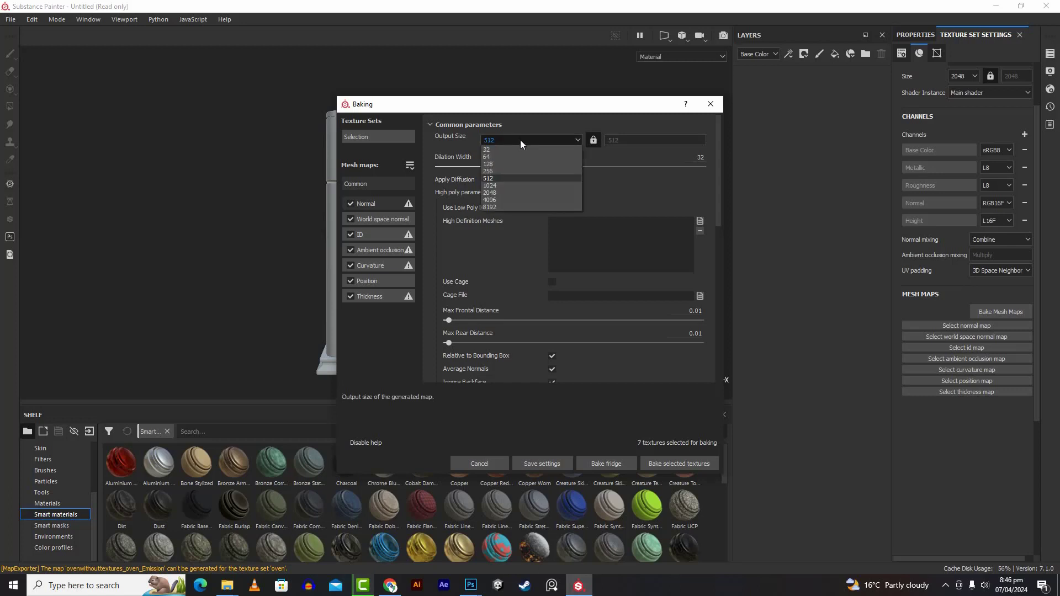
pyautogui.click(502, 193)
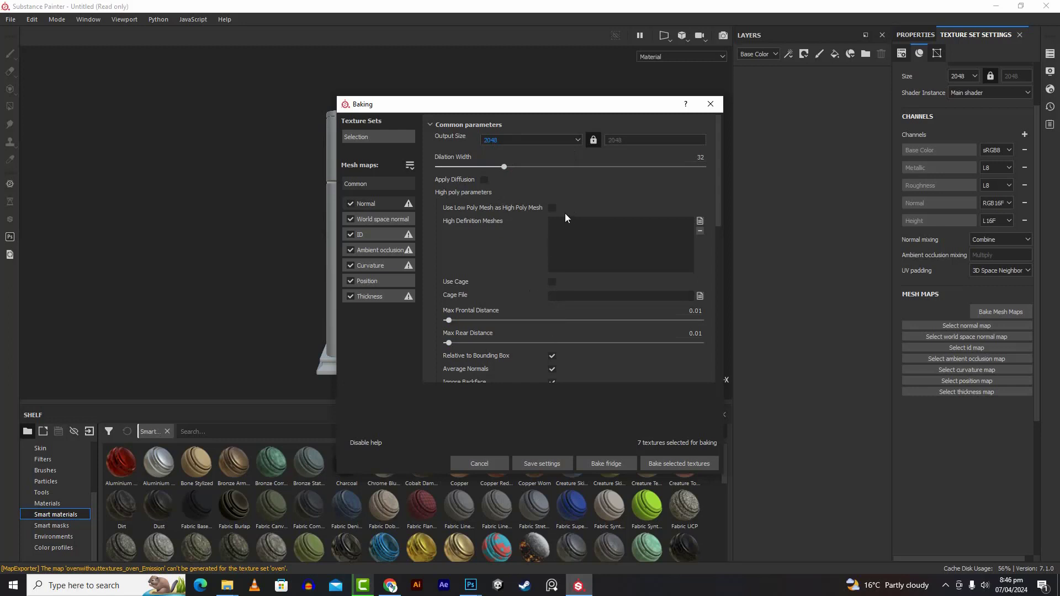
pyautogui.scroll(-7, 505, 266)
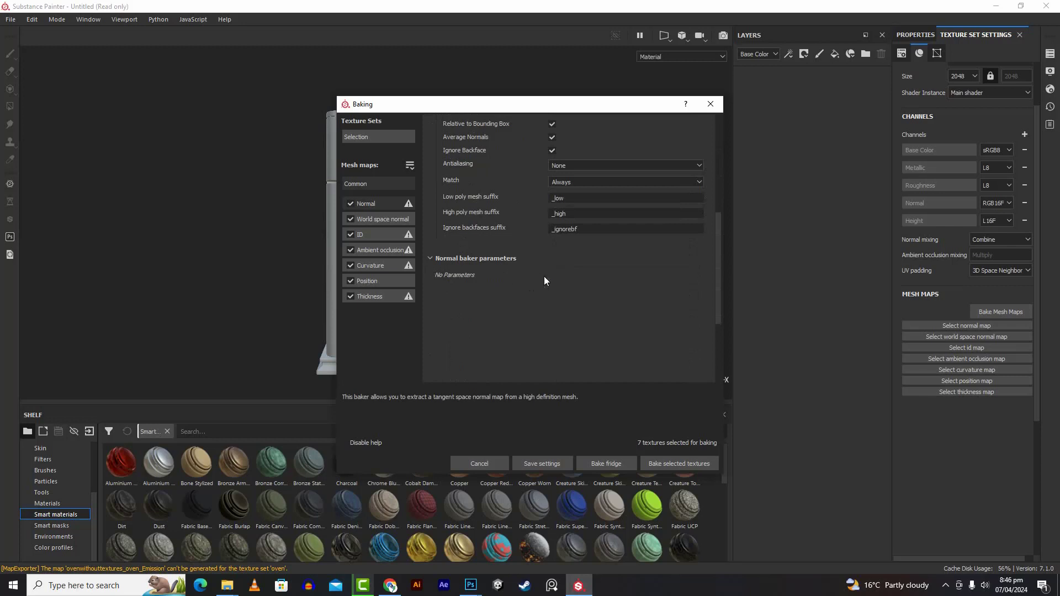
pyautogui.scroll(2, 569, 265)
pyautogui.click(591, 232)
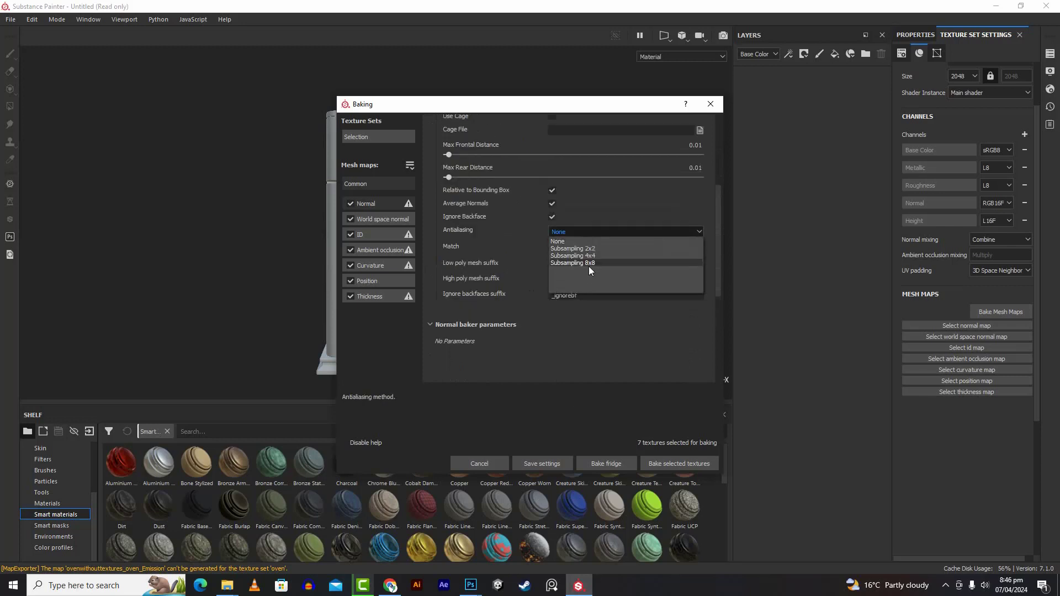
pyautogui.click(589, 263)
pyautogui.scroll(-5, 585, 317)
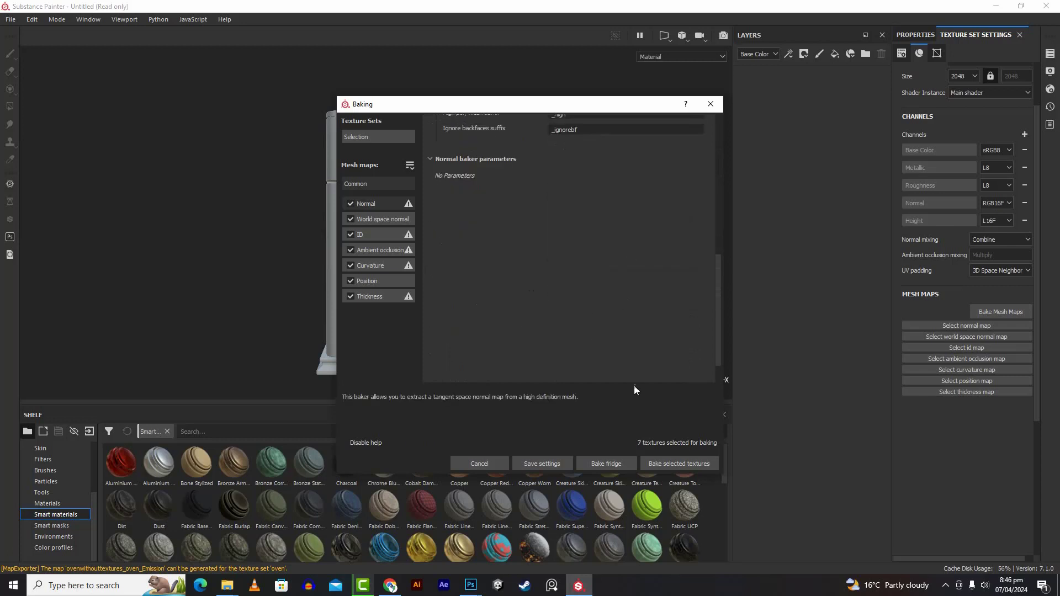
pyautogui.click(664, 463)
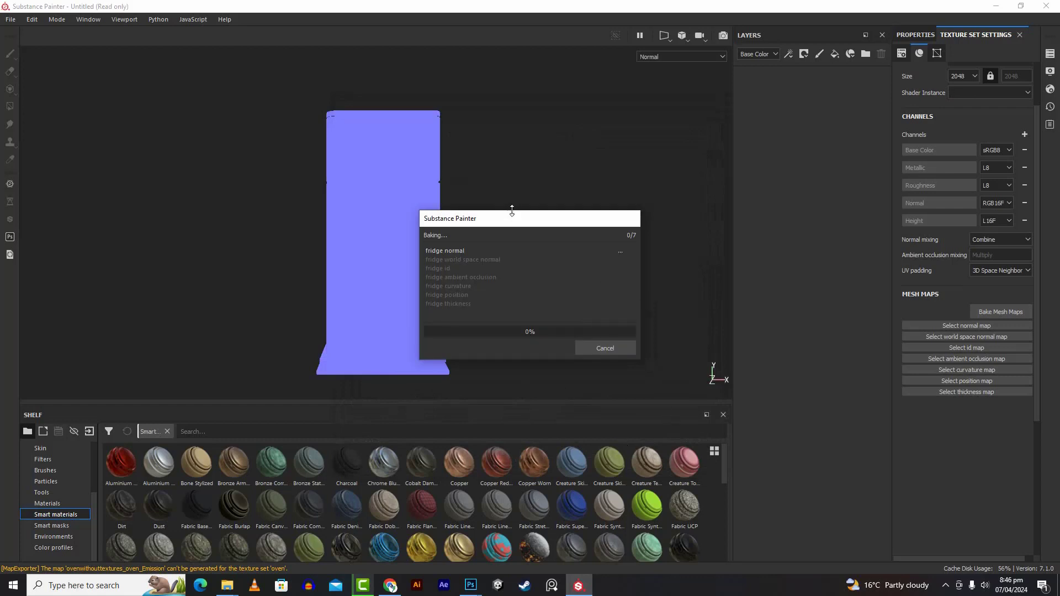
pyautogui.moveTo(513, 220); pyautogui.dragTo(472, 193)
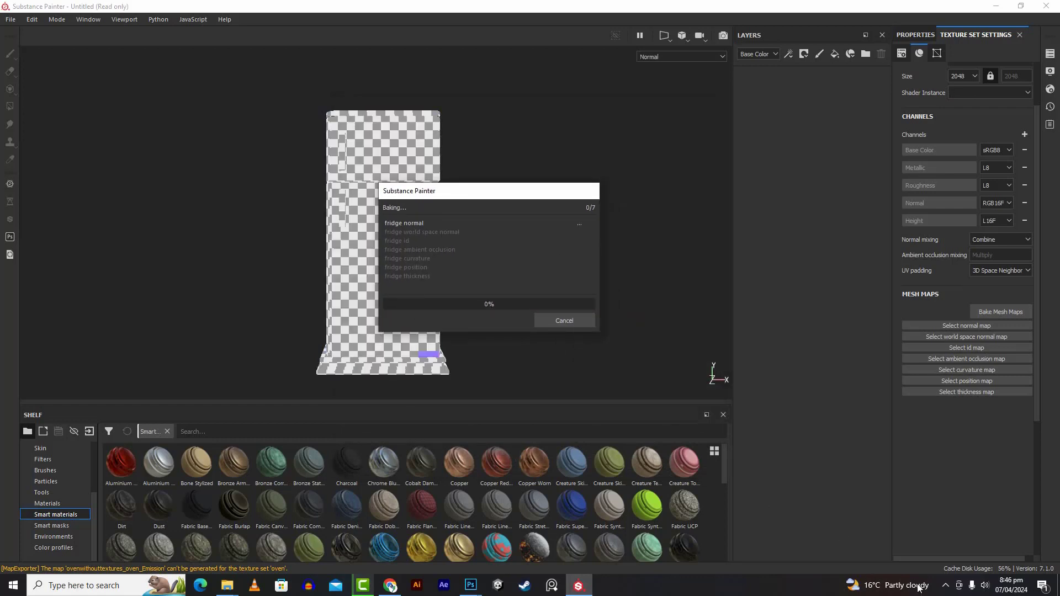
pyautogui.click(946, 586)
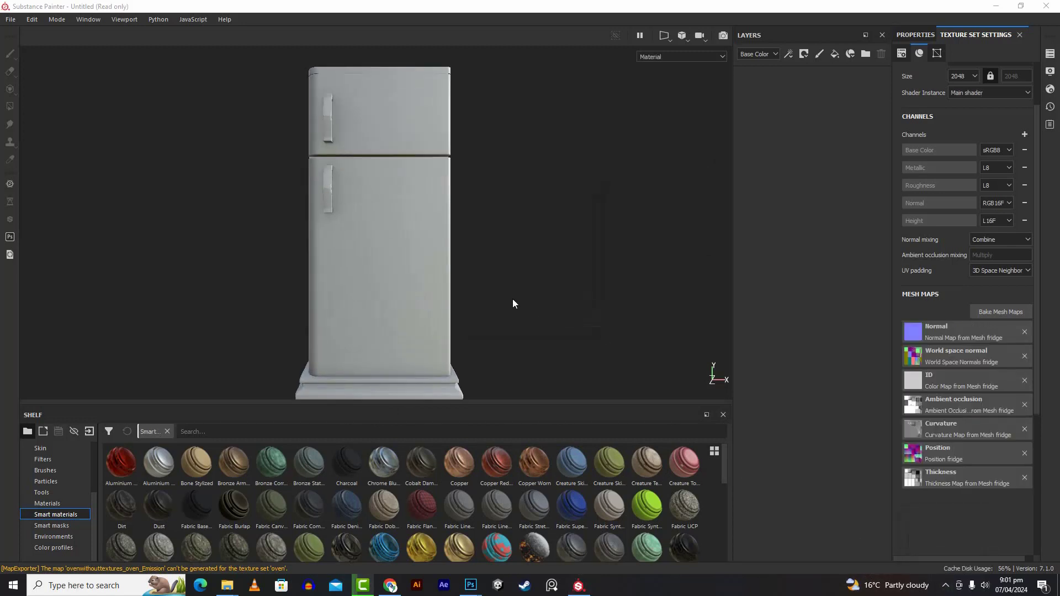
# - Add a fill layer and place it inside a new folder named main
pyautogui.keyDown('alt'); pyautogui.moveTo(512, 299); pyautogui.dragTo(566, 334); pyautogui.keyUp('alt')
pyautogui.scroll(3, 576, 320)
pyautogui.scroll(-3, 581, 323)
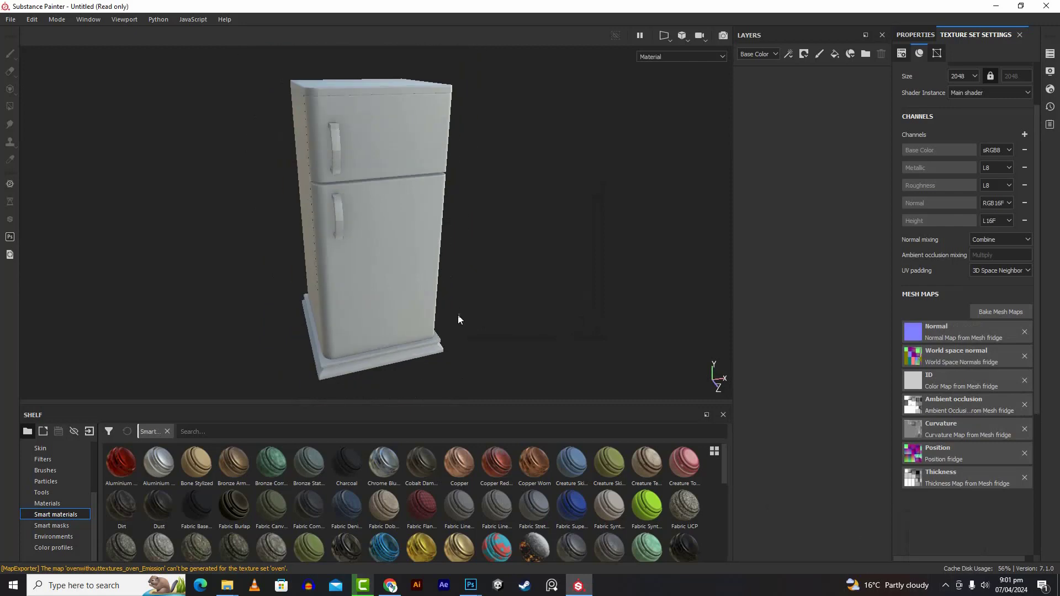
pyautogui.moveTo(457, 321)
pyautogui.keyDown('alt'); pyautogui.mouseDown()
pyautogui.moveTo(653, 312)
pyautogui.moveTo(431, 300)
pyautogui.moveTo(586, 281)
pyautogui.mouseUp(); pyautogui.keyUp('alt')
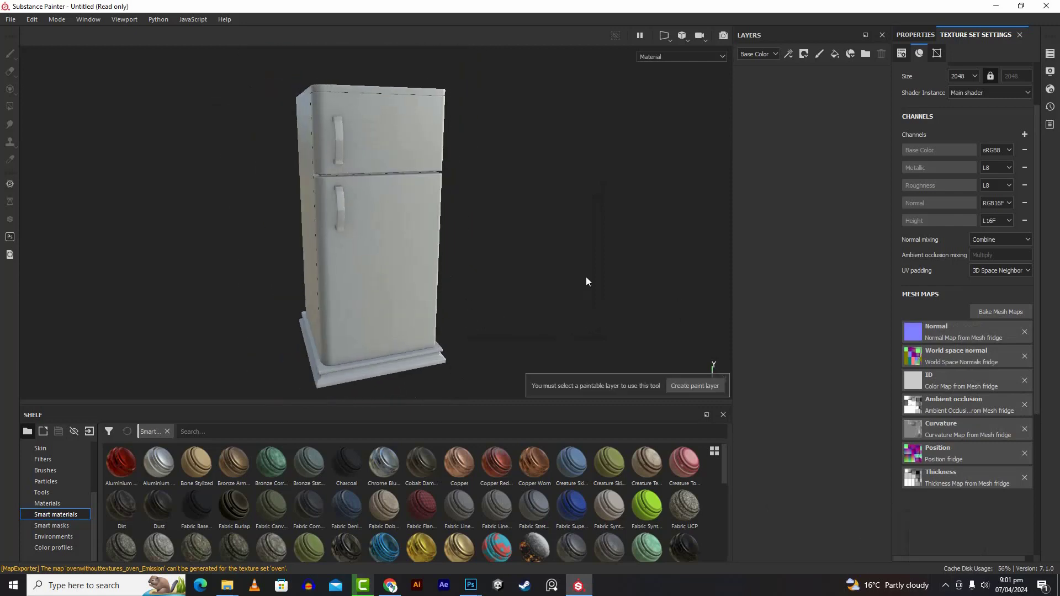
pyautogui.click(833, 58)
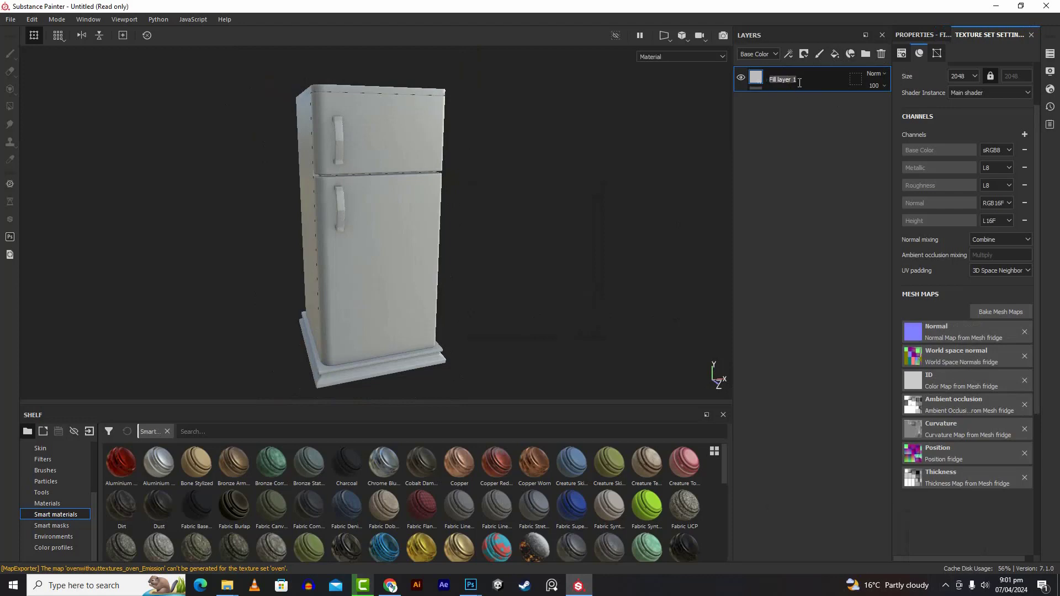
pyautogui.doubleClick(799, 82)
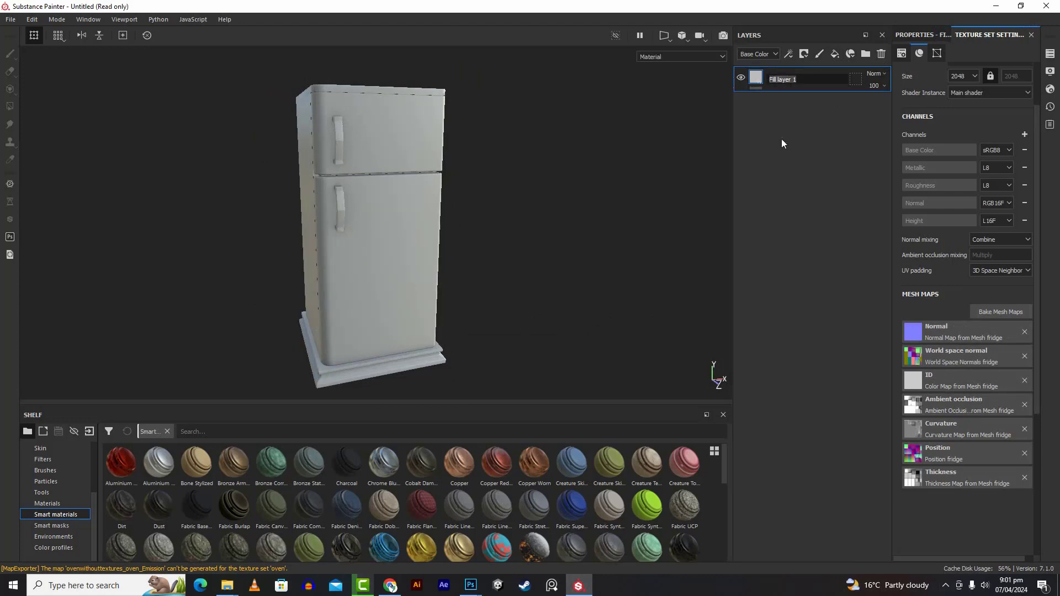
pyautogui.click(791, 105)
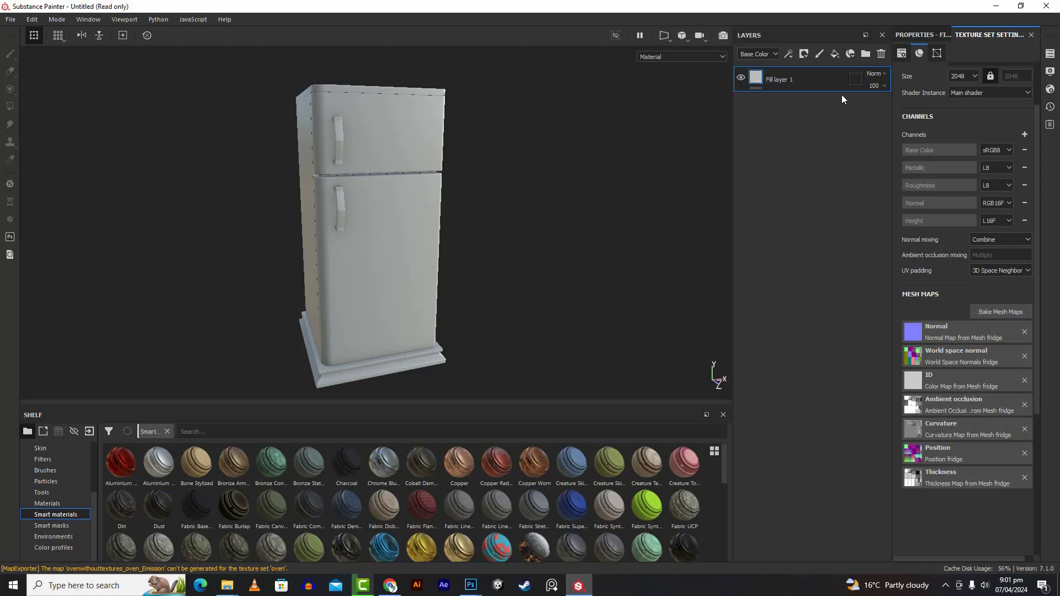
pyautogui.click(866, 55)
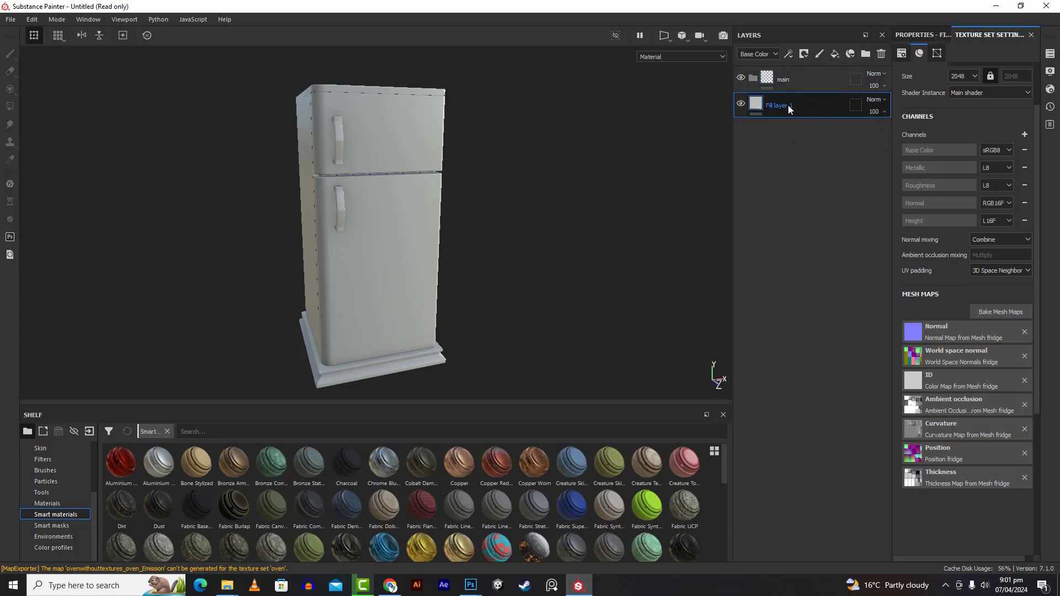
pyautogui.moveTo(787, 105); pyautogui.dragTo(795, 80)
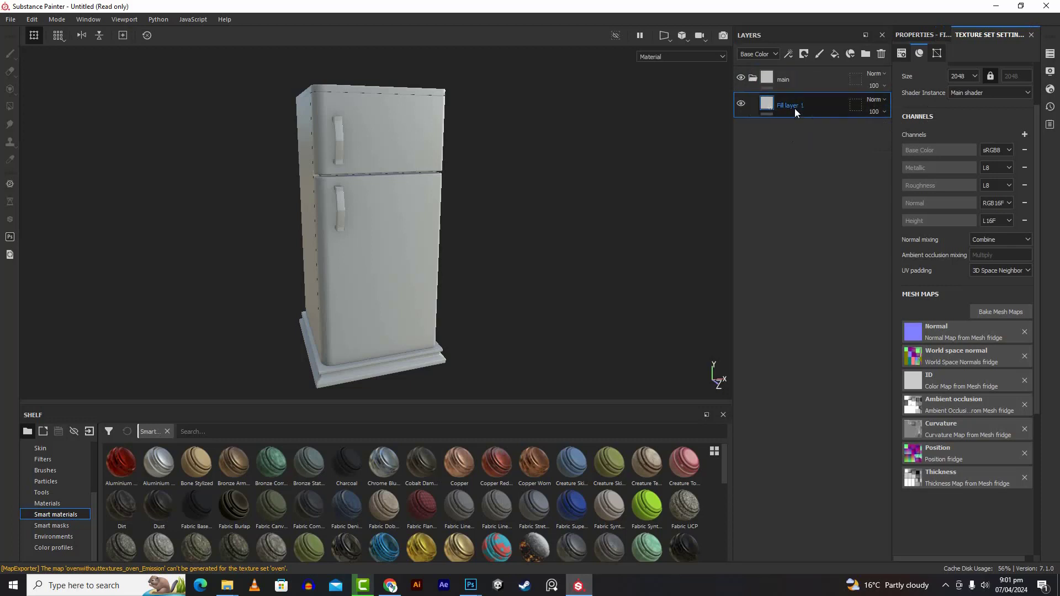
# - Set the hue of the base color on Fill layer 1 to 0.61
pyautogui.click(923, 38)
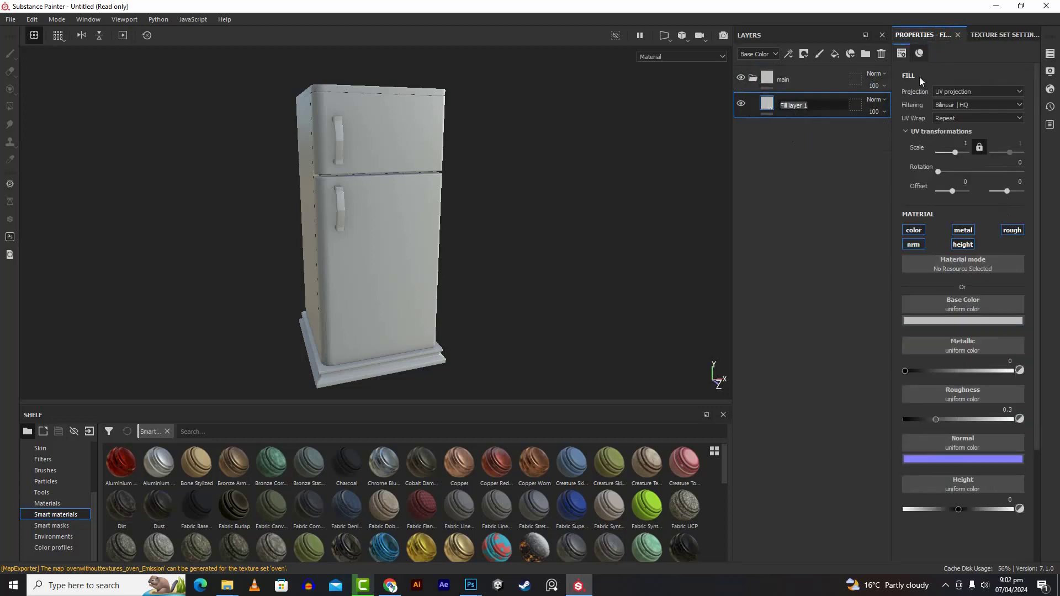
pyautogui.click(947, 322)
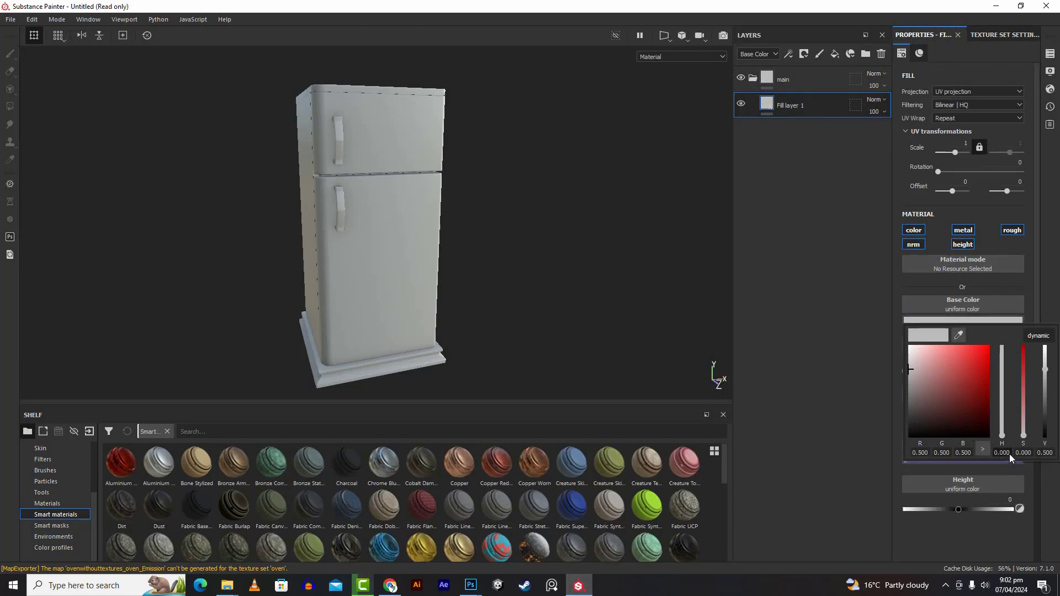
pyautogui.write('.61')
pyautogui.press('Tab')
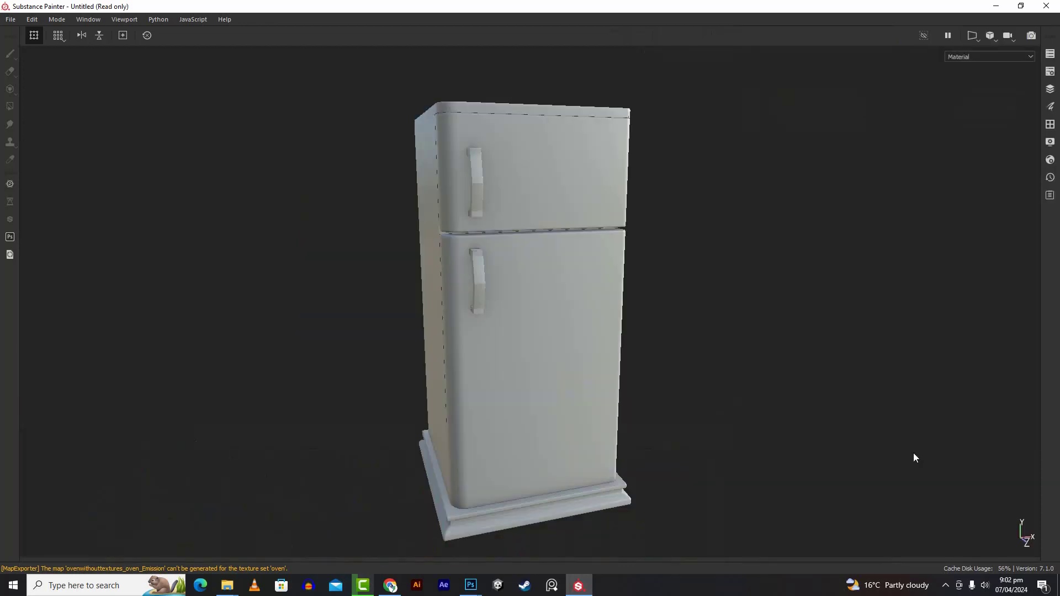
pyautogui.press('Tab')
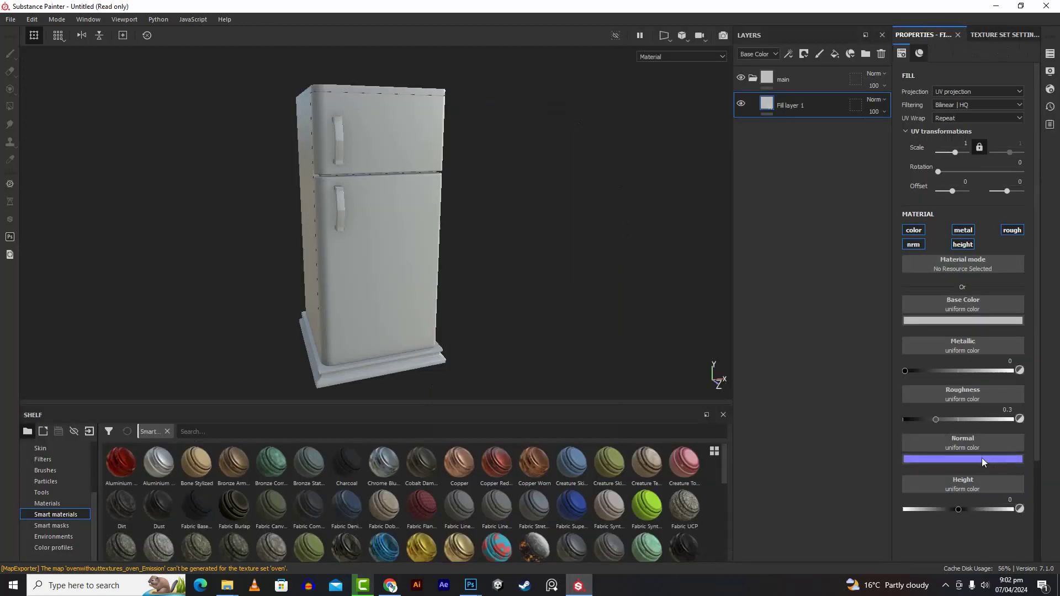
pyautogui.click(977, 319)
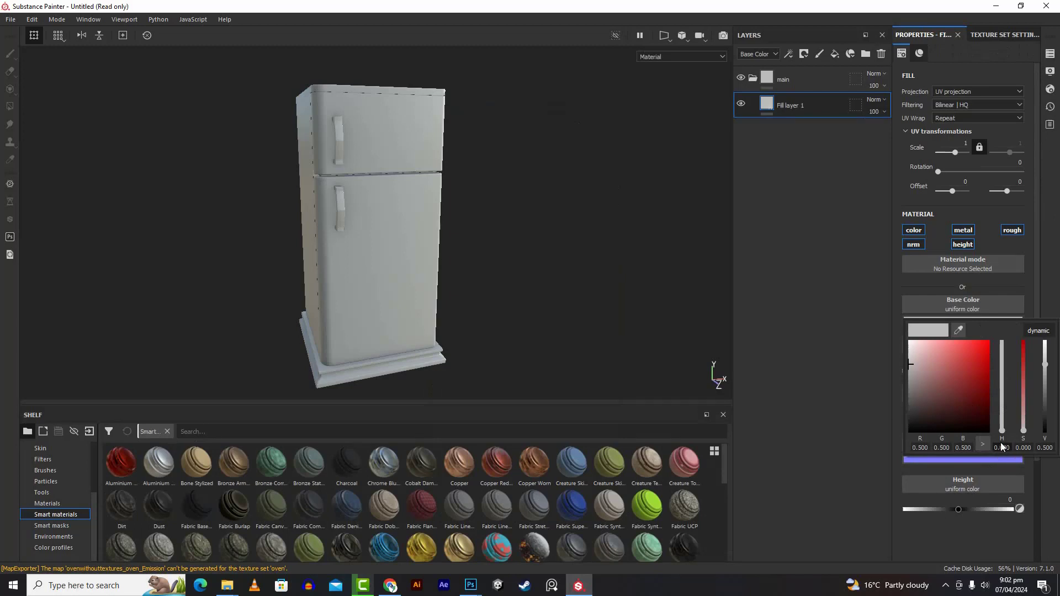
pyautogui.write('.61')
pyautogui.press('Return')
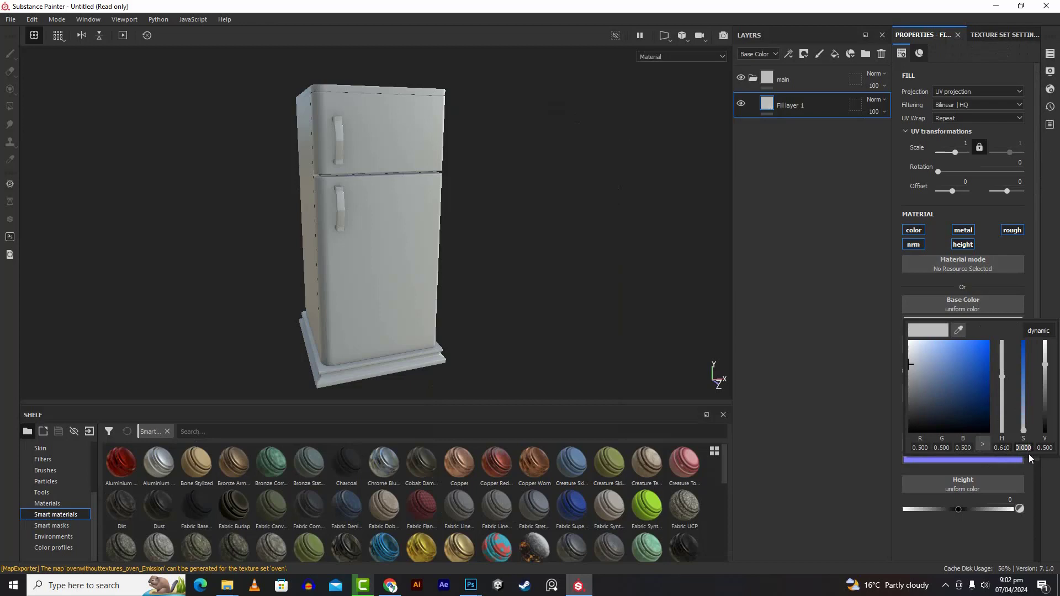
# - Set the saturation of Fill layer 1's base color to 0.06 and its value to 0.475
pyautogui.write('.06')
pyautogui.click(1043, 450)
pyautogui.doubleClick(1043, 451)
pyautogui.write('0.475')
pyautogui.press('Return')
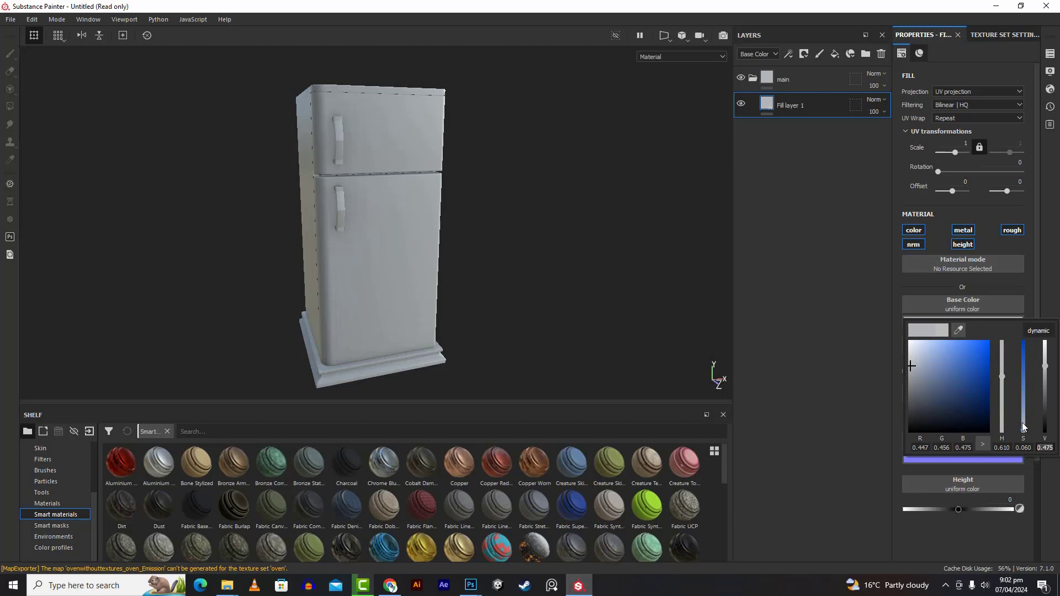
# - Adjust Fill layer 1's base color to a muted greenish beige of about hue 0.162, saturation 0.307 and value 0.440
pyautogui.moveTo(923, 382)
pyautogui.mouseDown()
pyautogui.moveTo(901, 386)
pyautogui.moveTo(924, 375)
pyautogui.mouseUp()
pyautogui.moveTo(1007, 379); pyautogui.dragTo(1005, 418)
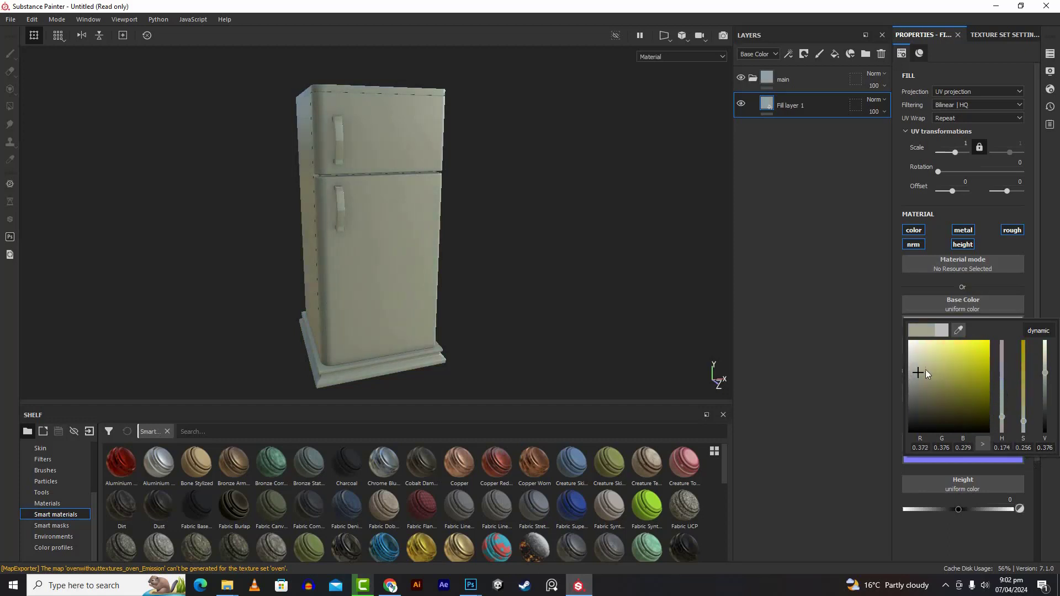
pyautogui.moveTo(925, 369)
pyautogui.mouseDown()
pyautogui.moveTo(911, 377)
pyautogui.moveTo(922, 365)
pyautogui.mouseUp()
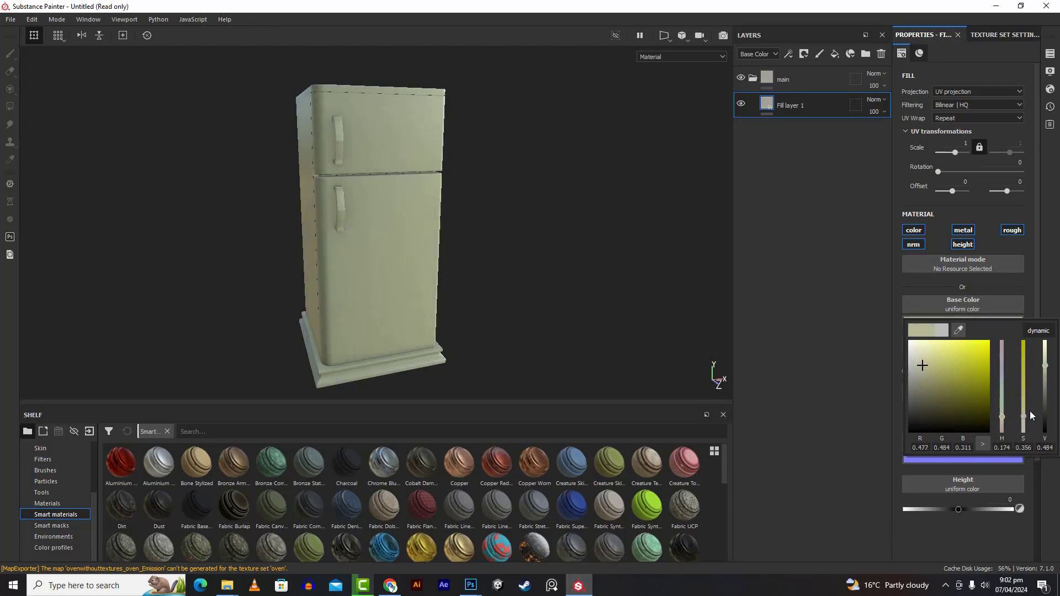
pyautogui.moveTo(1022, 415)
pyautogui.mouseDown()
pyautogui.moveTo(1022, 388)
pyautogui.moveTo(1020, 406)
pyautogui.mouseUp()
pyautogui.moveTo(1046, 370); pyautogui.dragTo(1046, 360)
pyautogui.moveTo(1000, 420); pyautogui.dragTo(1002, 419)
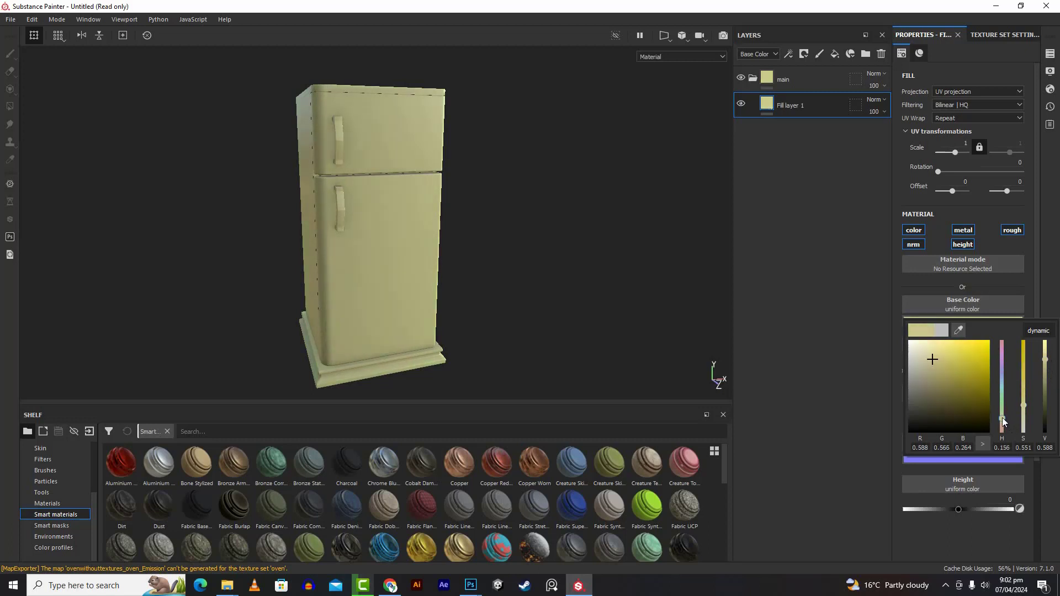
pyautogui.moveTo(923, 363); pyautogui.dragTo(921, 371)
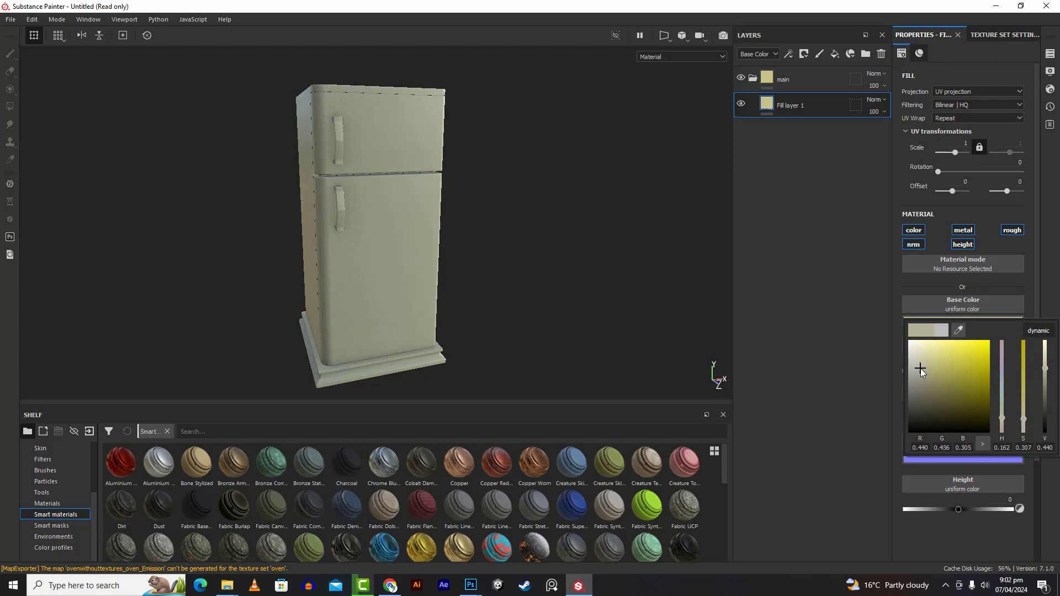
pyautogui.click(676, 186)
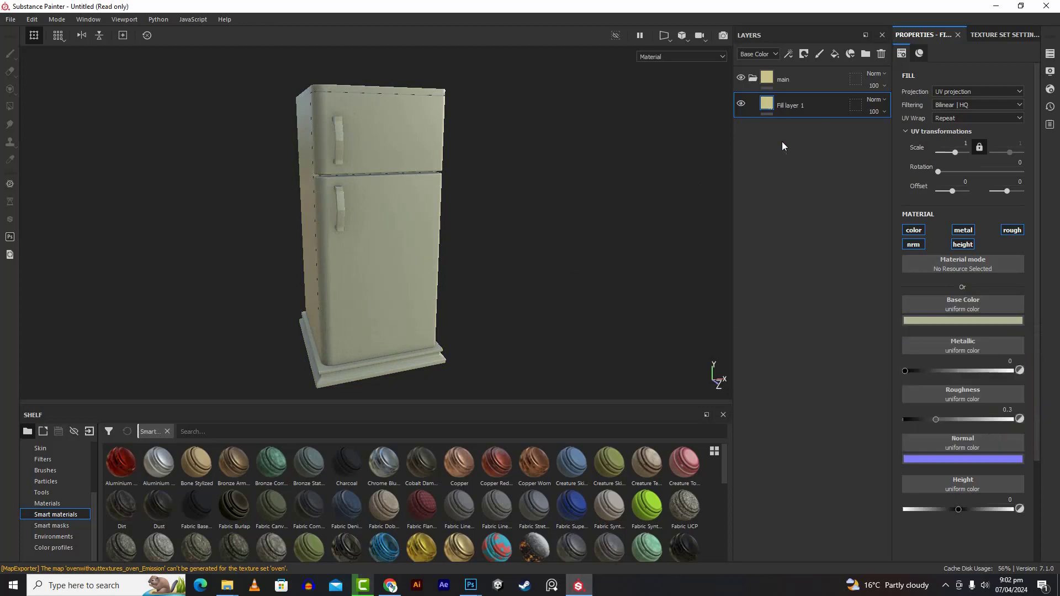
# - Add a second fill layer above Fill layer 1 and limit the main folder's geometry mask to the meshes Cube and Cube.001
pyautogui.click(835, 55)
pyautogui.rightClick(859, 81)
pyautogui.click(883, 134)
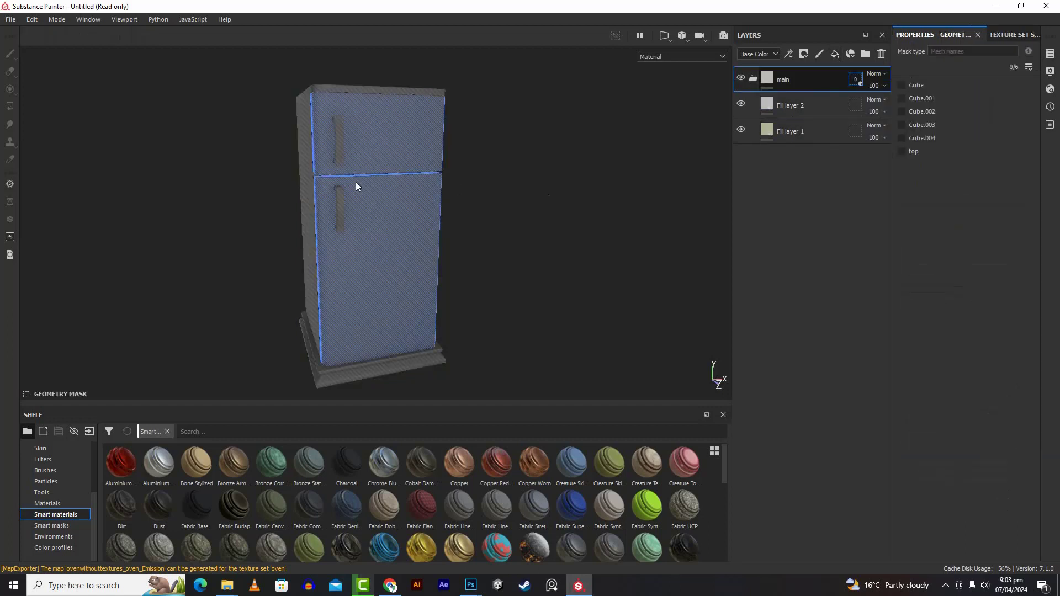
pyautogui.click(375, 148)
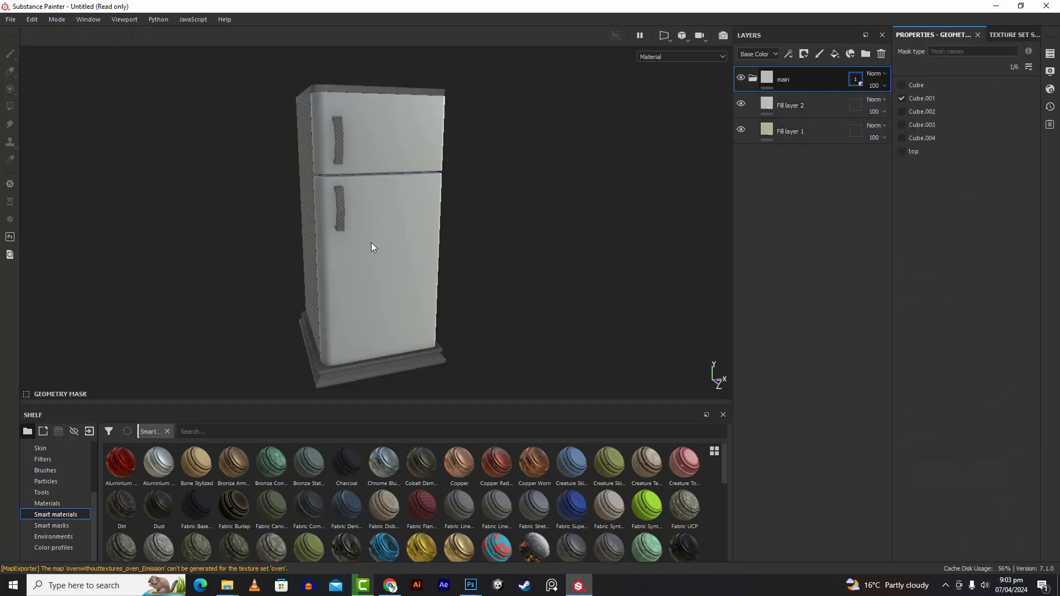
pyautogui.click(308, 260)
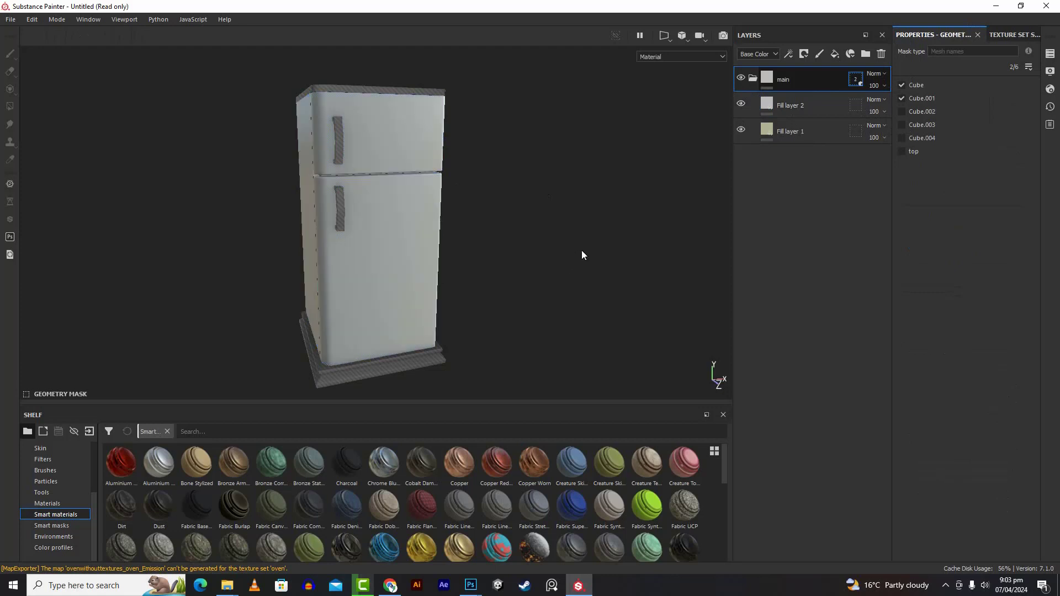
# - Examine the fridge's top, sides, handles and base from several angles to check which parts the geometry mask includes
pyautogui.keyDown('alt'); pyautogui.moveTo(582, 250); pyautogui.dragTo(356, 276); pyautogui.keyUp('alt')
pyautogui.keyDown('alt'); pyautogui.moveTo(399, 333); pyautogui.dragTo(416, 107); pyautogui.keyUp('alt')
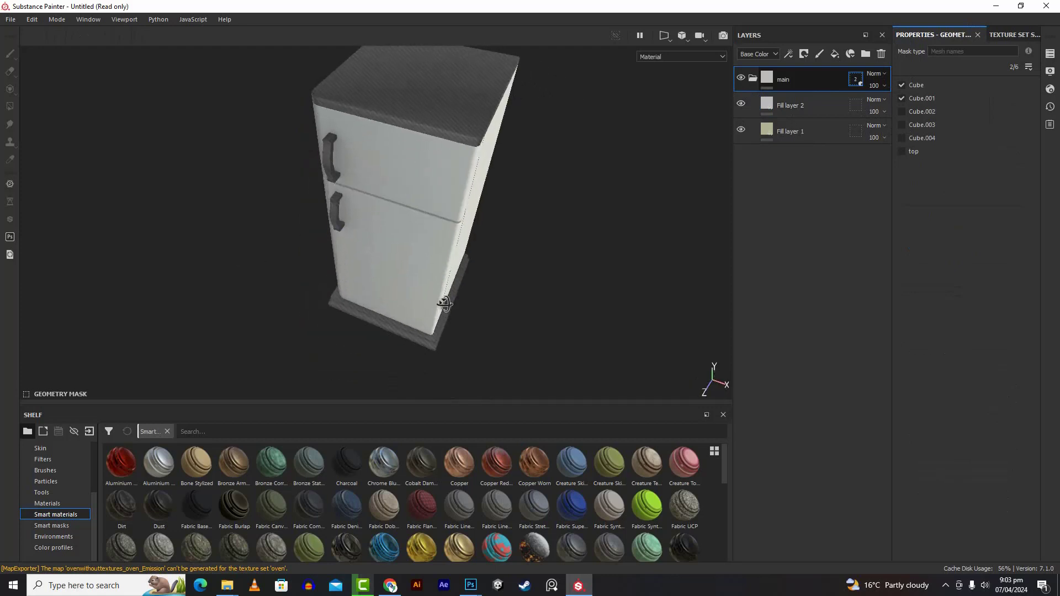
pyautogui.scroll(3, 509, 260)
pyautogui.scroll(-3, 480, 292)
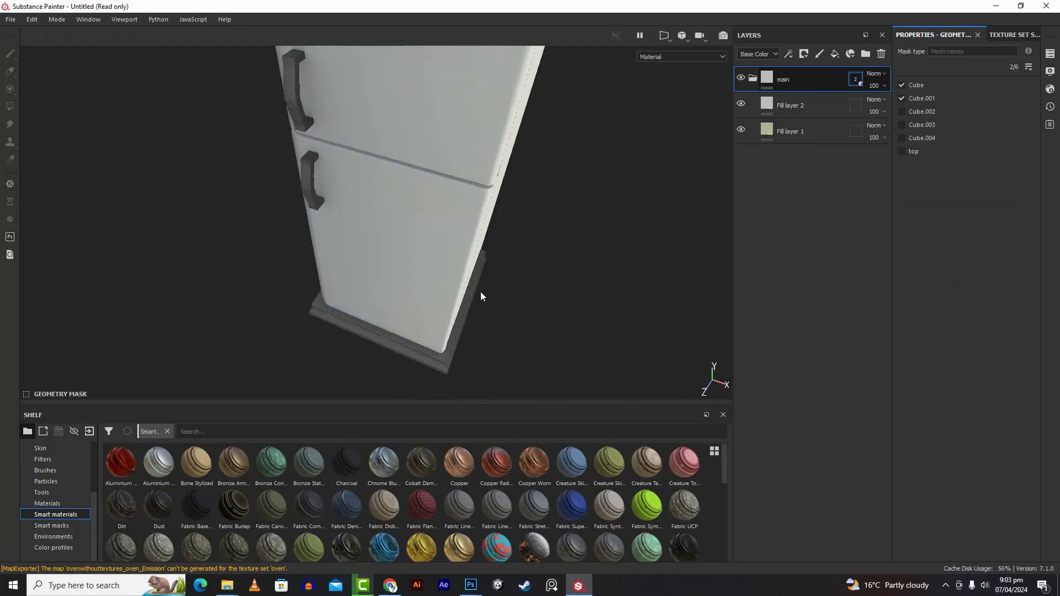
pyautogui.scroll(3, 480, 291)
pyautogui.scroll(-5, 482, 287)
pyautogui.keyDown('alt'); pyautogui.moveTo(481, 287); pyautogui.dragTo(475, 121); pyautogui.keyUp('alt')
pyautogui.scroll(3, 478, 142)
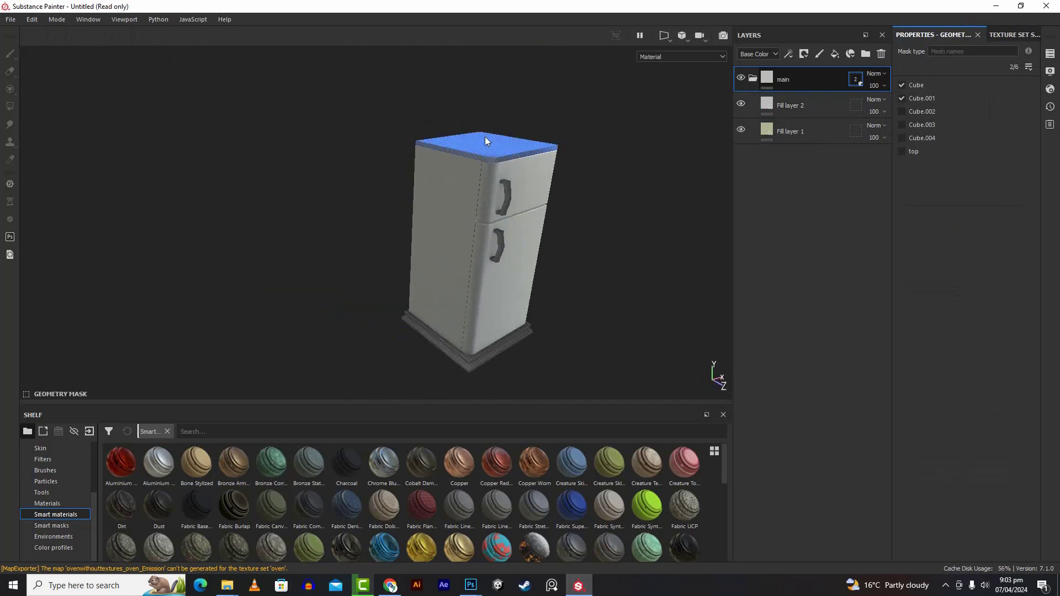
pyautogui.keyDown('alt'); pyautogui.moveTo(588, 186); pyautogui.dragTo(486, 152); pyautogui.keyUp('alt')
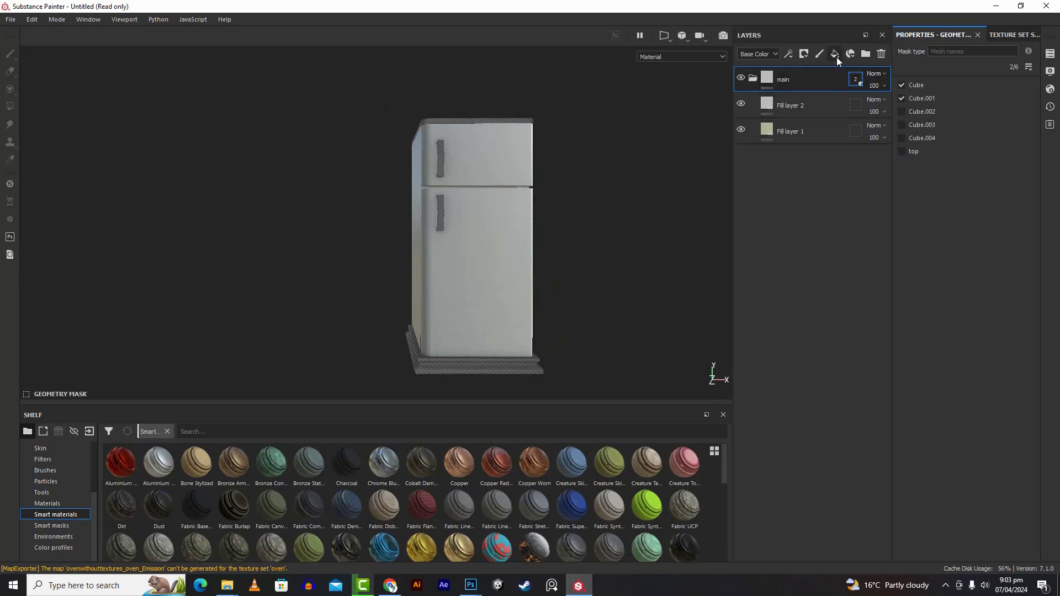
# - Darken Fill layer 2's base color to a neutral grey with a value of about 0.391
pyautogui.click(799, 111)
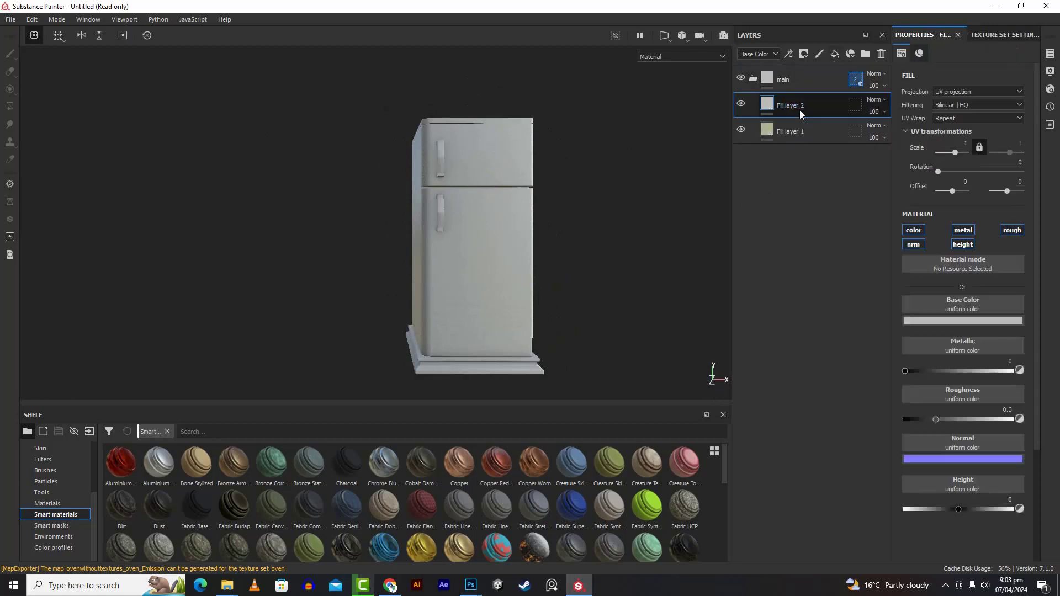
pyautogui.click(993, 323)
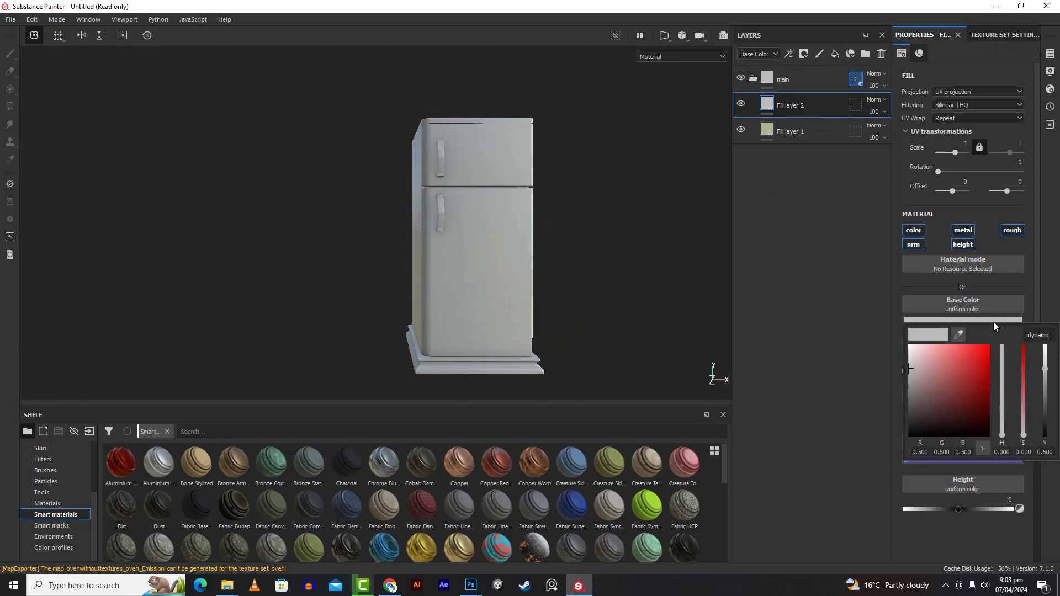
pyautogui.click(910, 376)
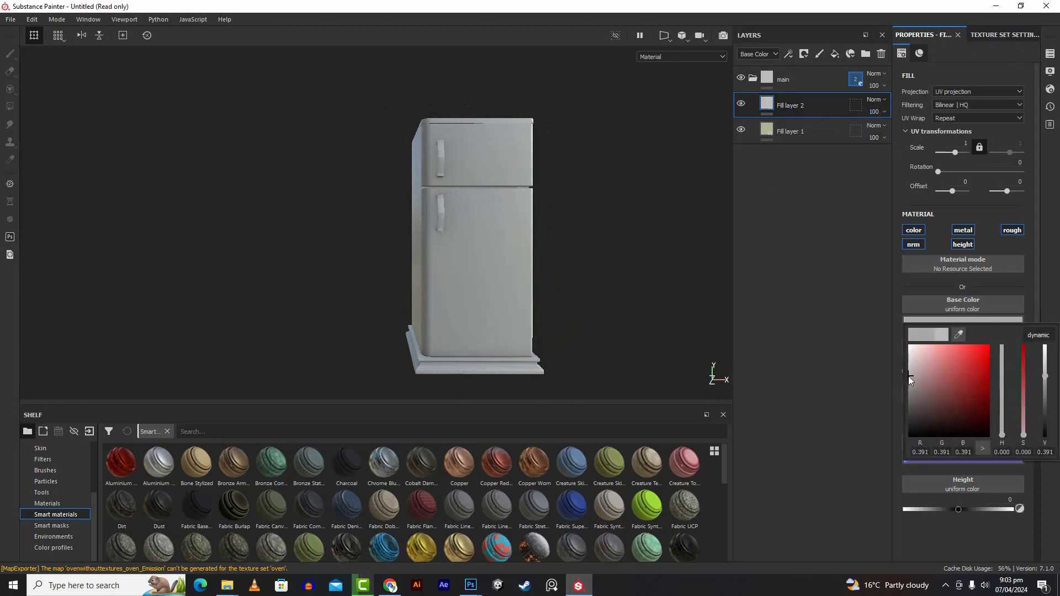
pyautogui.click(859, 349)
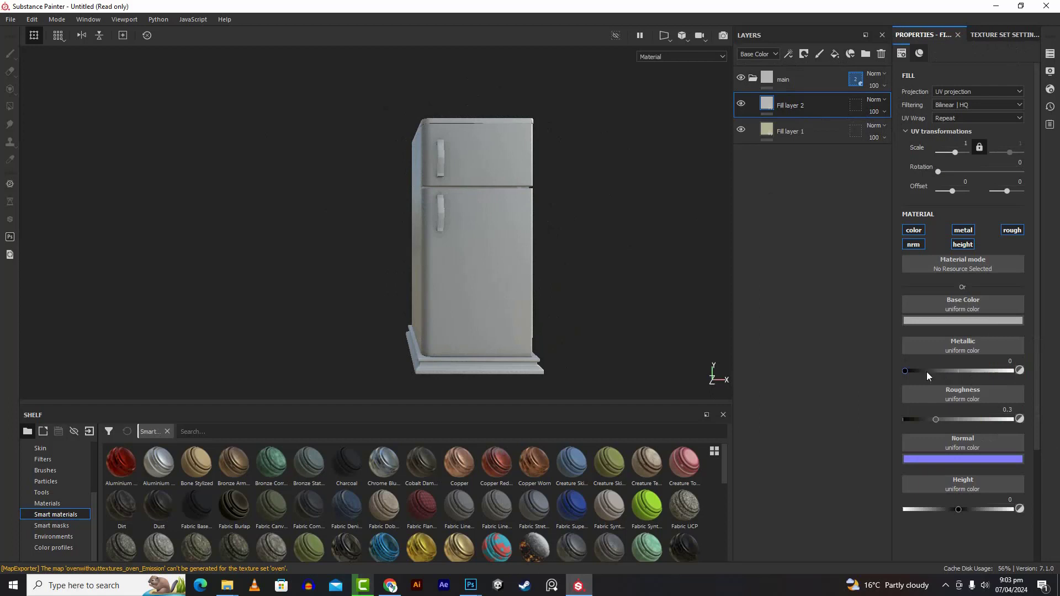
# - Set Fill layer 2's metallic value to 1 and its roughness to 0.25
pyautogui.moveTo(926, 372); pyautogui.dragTo(1025, 382)
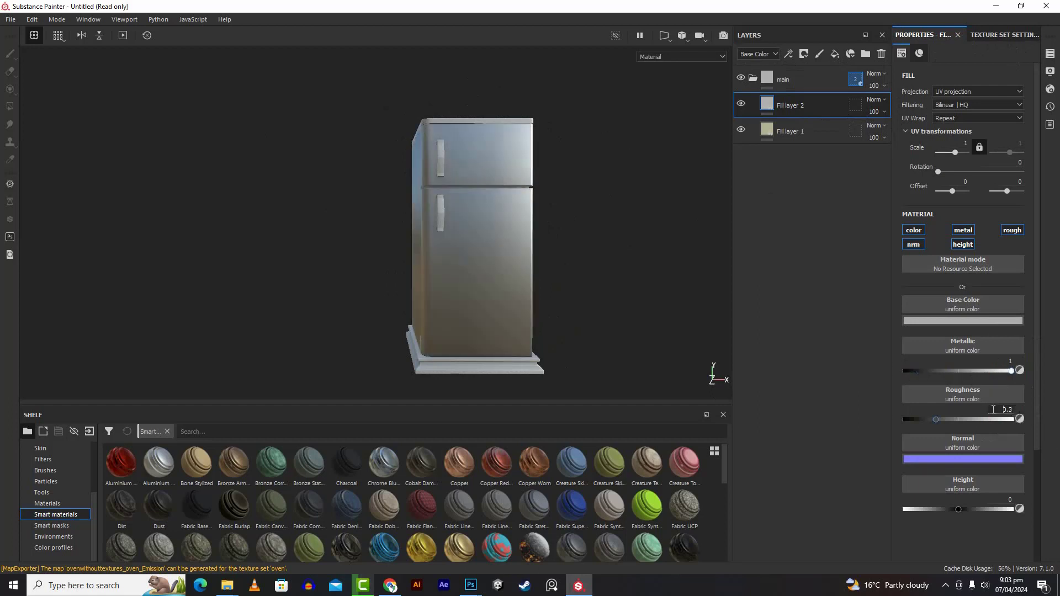
pyautogui.hotkey('ctrl', 'a')
pyautogui.write('.25')
pyautogui.press('Return')
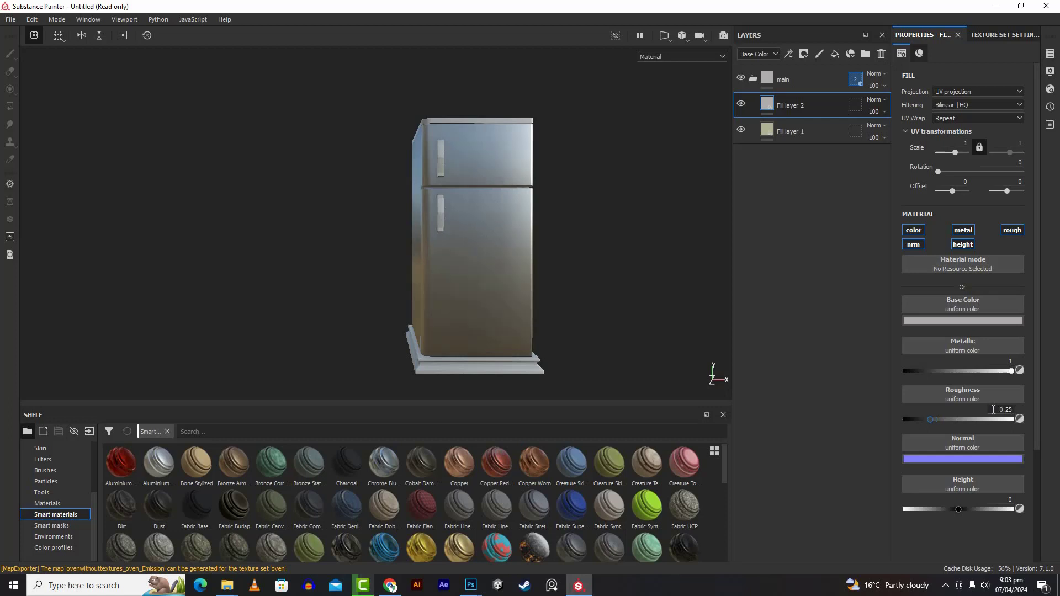
# - Add a black mask to Fill layer 2 and apply the Paint Old smart mask to it
pyautogui.click(53, 526)
pyautogui.scroll(-3, 503, 512)
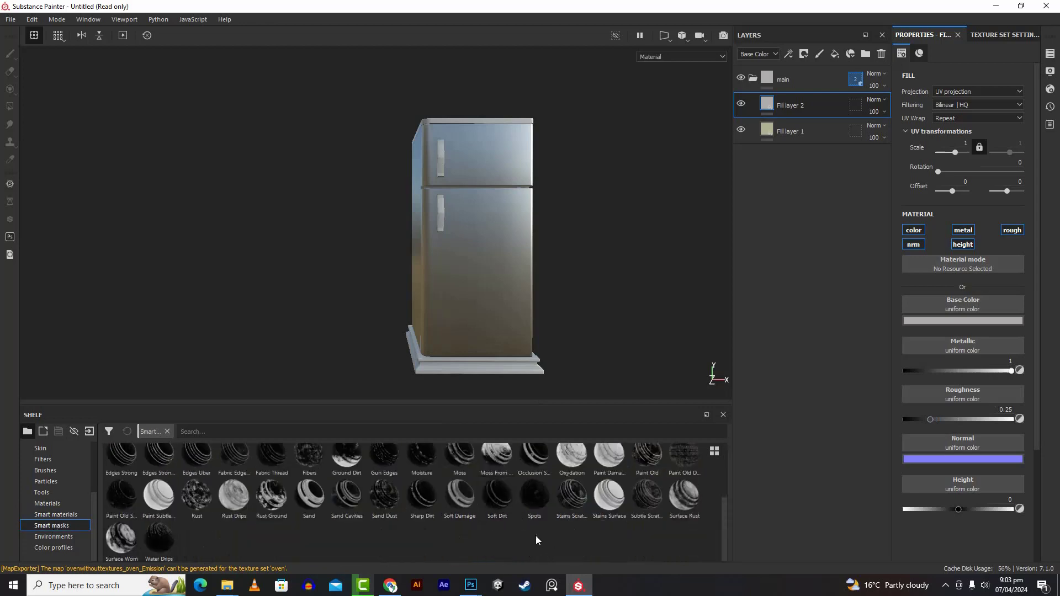
pyautogui.scroll(3, 537, 538)
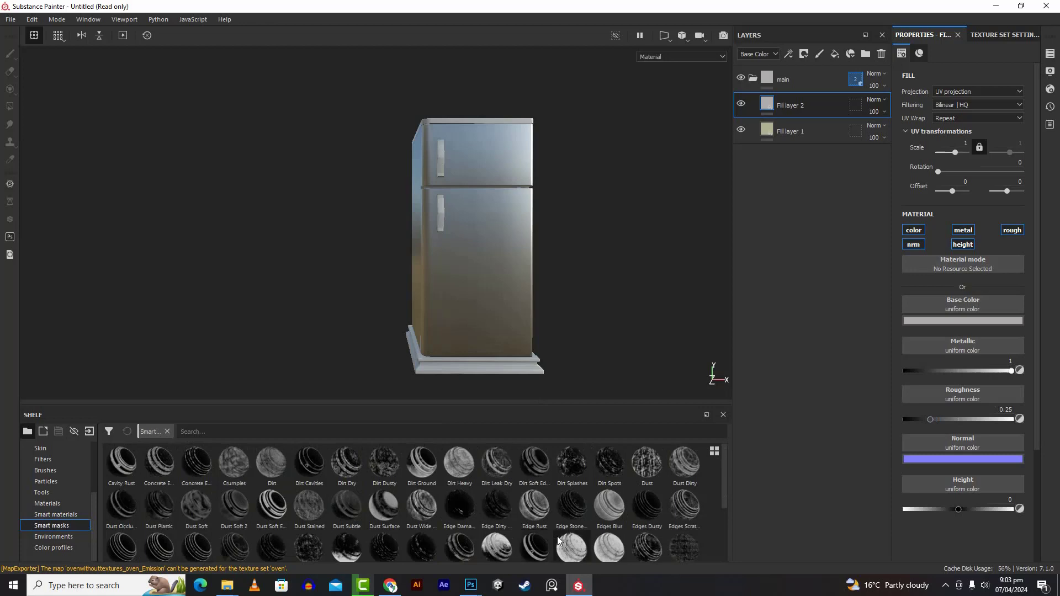
pyautogui.click(260, 430)
pyautogui.write('pai')
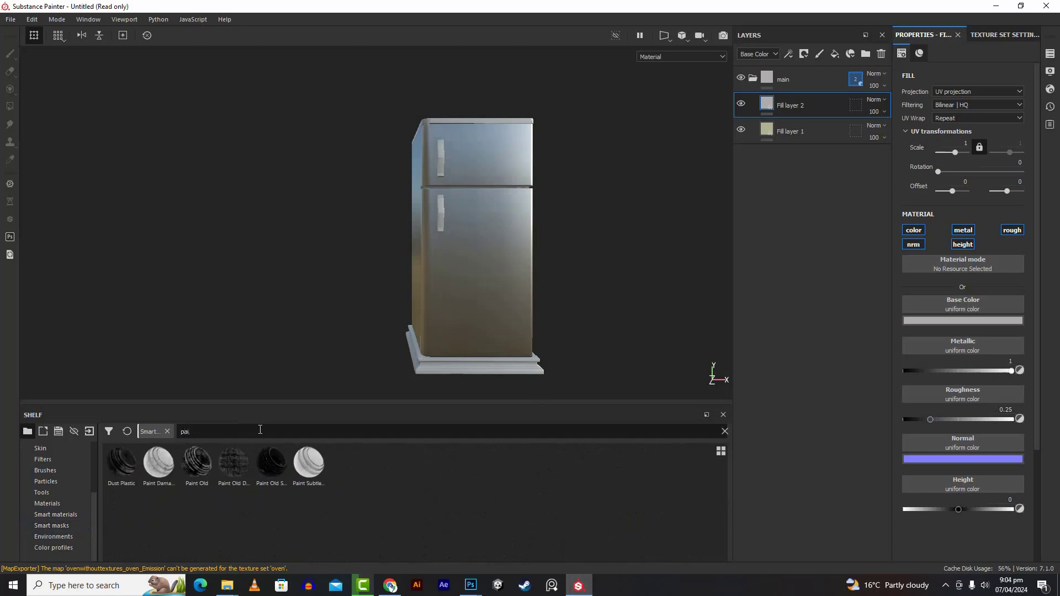
pyautogui.moveTo(208, 466)
pyautogui.mouseDown()
pyautogui.moveTo(546, 312)
pyautogui.moveTo(837, 80)
pyautogui.moveTo(804, 91)
pyautogui.mouseUp()
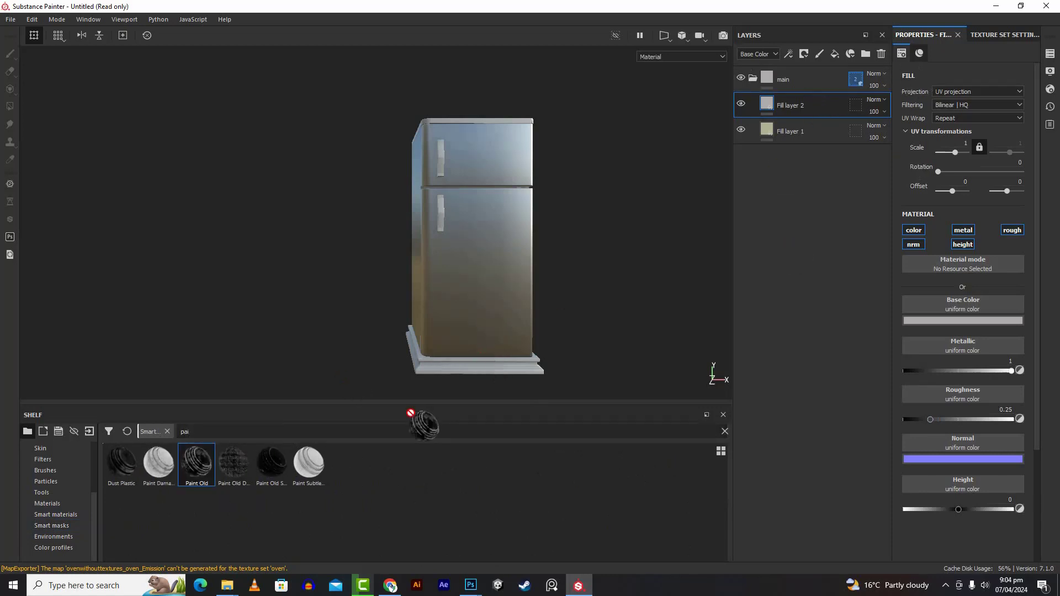
pyautogui.click(806, 57)
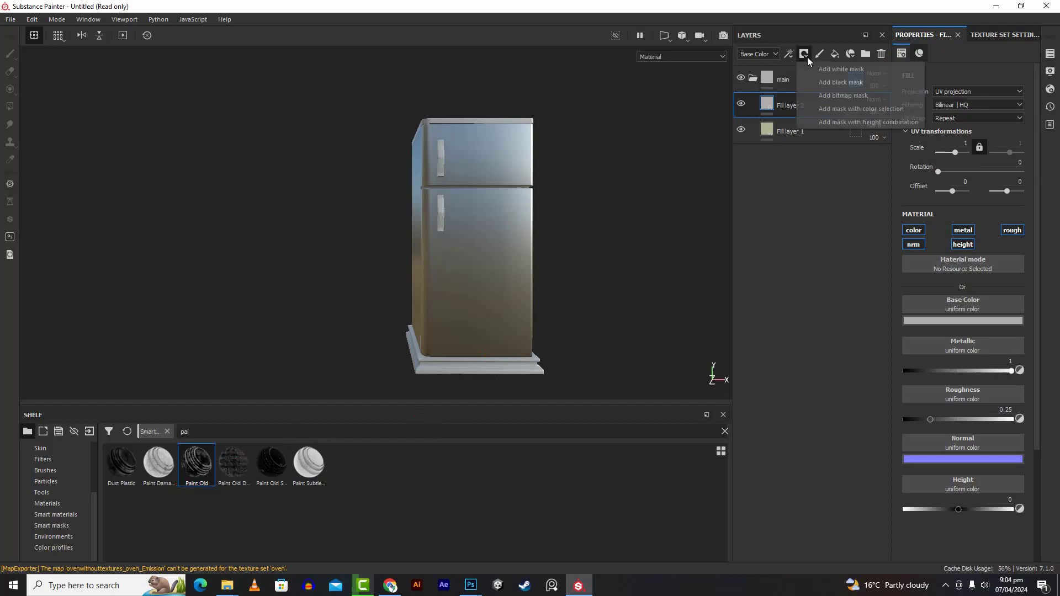
pyautogui.click(831, 86)
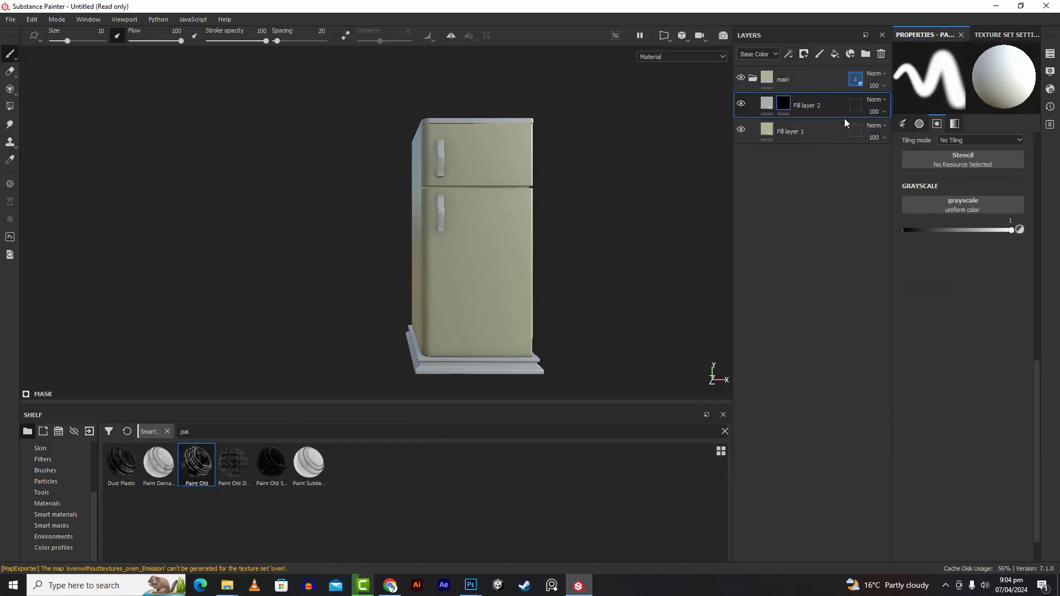
pyautogui.moveTo(196, 464)
pyautogui.mouseDown()
pyautogui.moveTo(258, 451)
pyautogui.moveTo(800, 148)
pyautogui.moveTo(805, 112)
pyautogui.mouseUp()
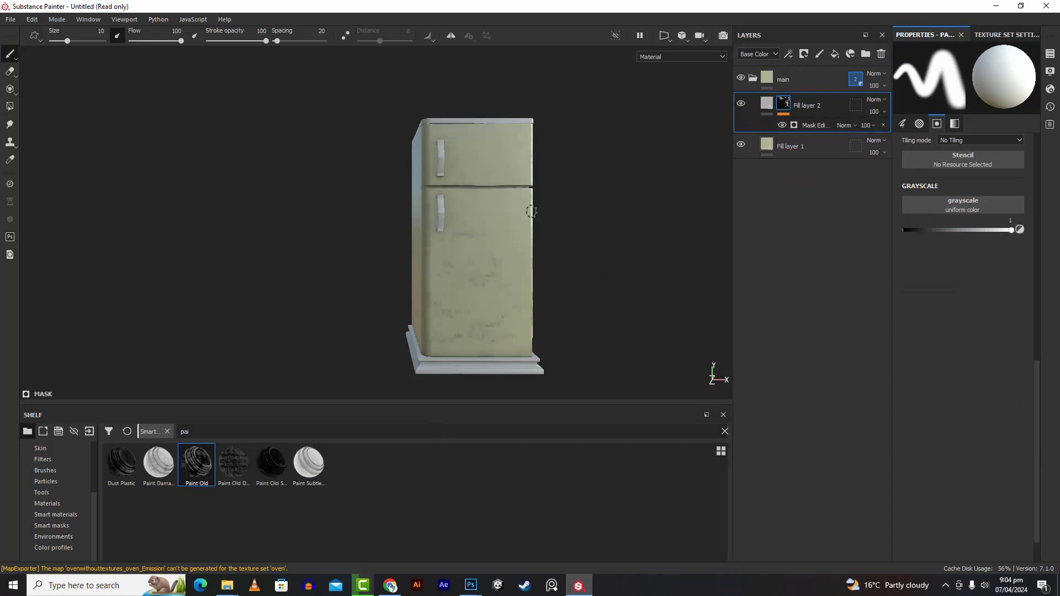
# - Add a third fill layer above Fill layer 2 and rename it roughness
pyautogui.scroll(-2, 529, 220)
pyautogui.scroll(3, 529, 220)
pyautogui.keyDown('alt'); pyautogui.moveTo(525, 220); pyautogui.dragTo(602, 259); pyautogui.keyUp('alt')
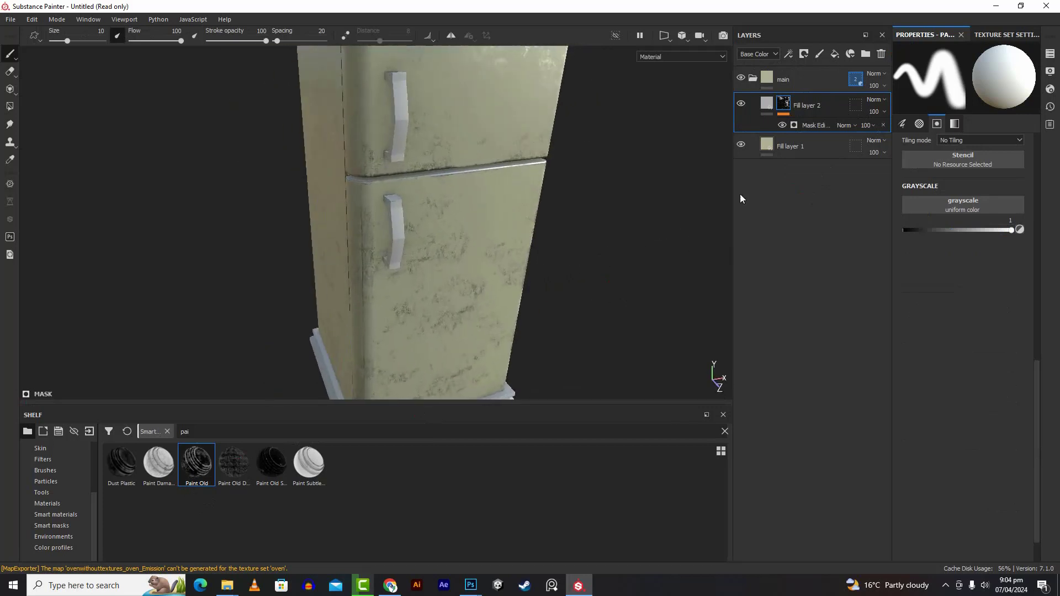
pyautogui.click(804, 54)
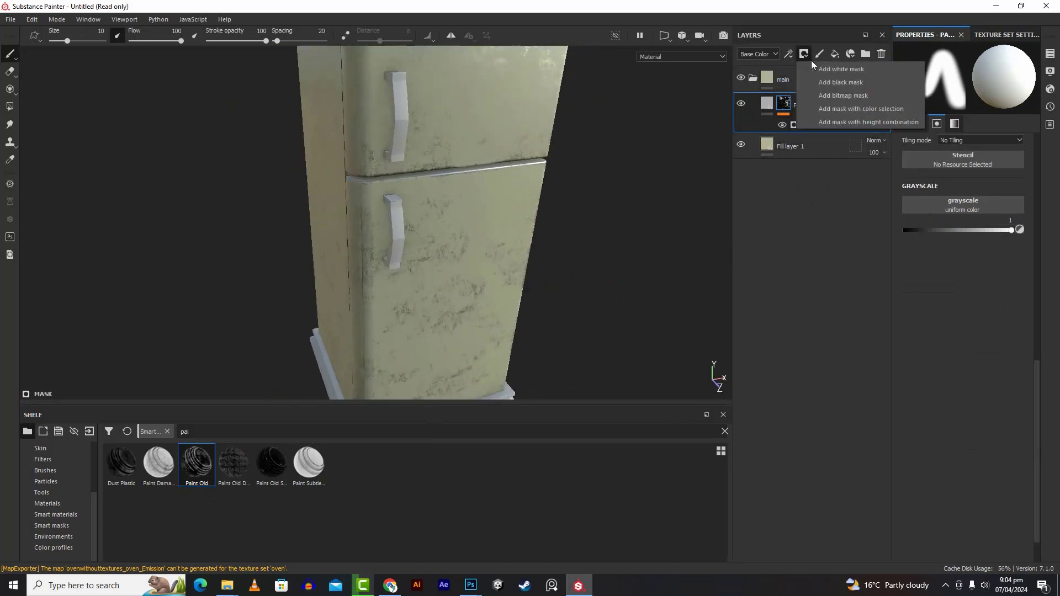
pyautogui.click(836, 53)
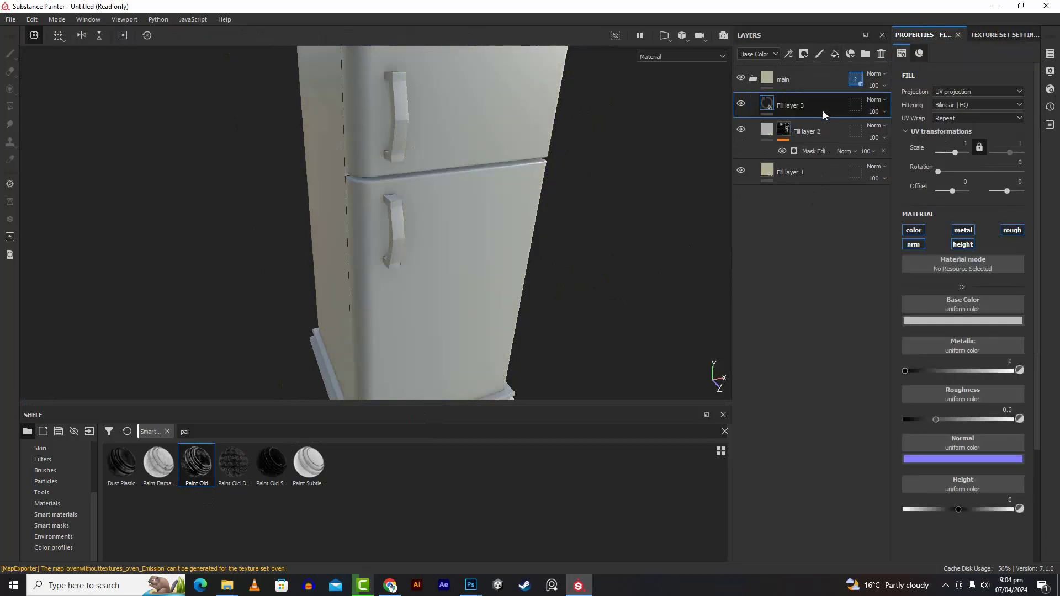
pyautogui.doubleClick(804, 106)
pyautogui.write('roughness')
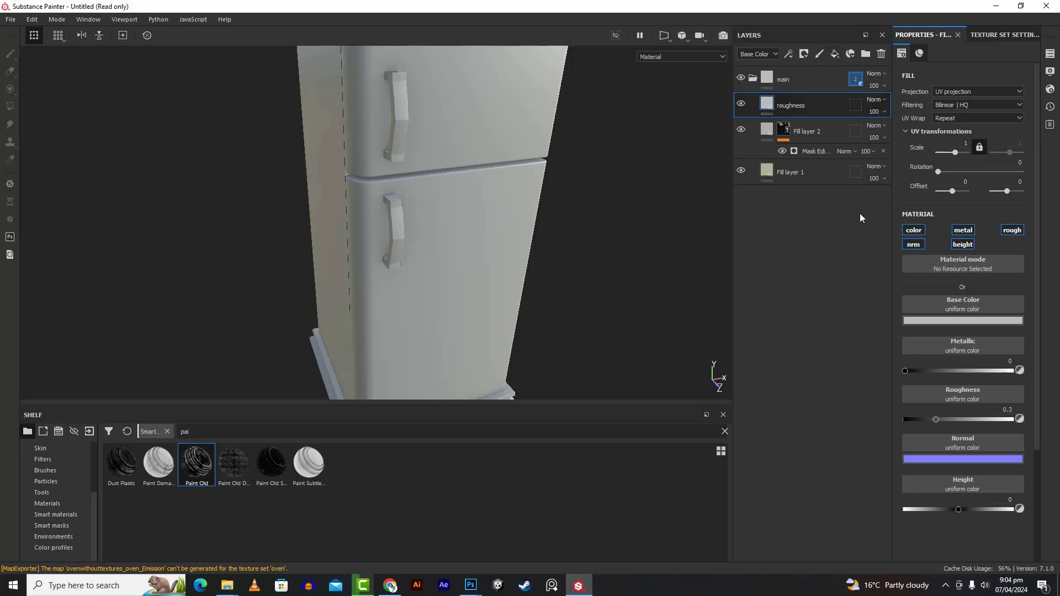
# - Set the roughness layer's base color to a warm yellow-orange of about hue 0.102, saturation 0.706 and value 0.844
pyautogui.click(942, 321)
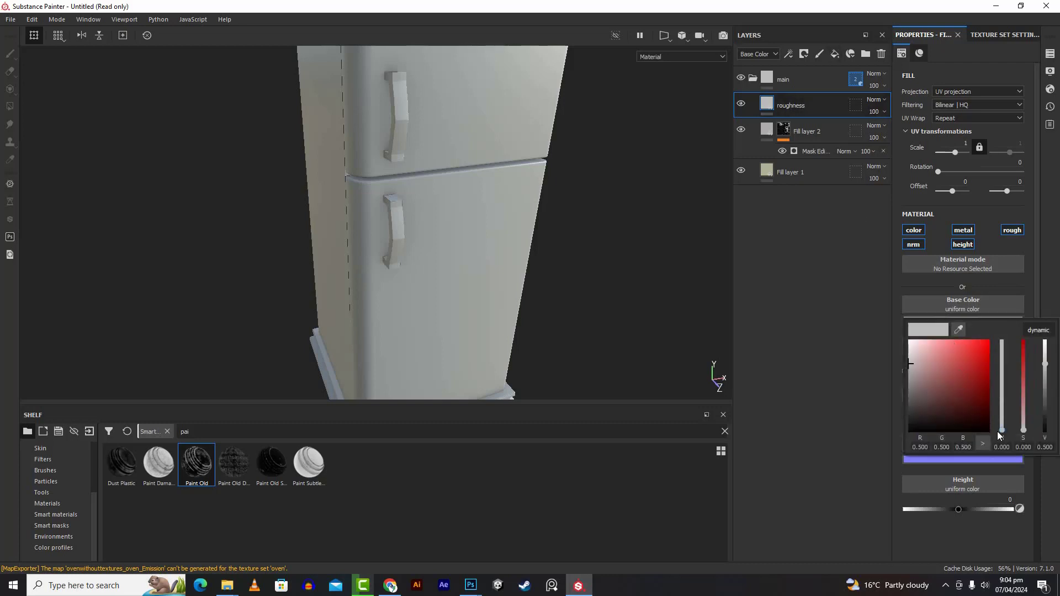
pyautogui.moveTo(1003, 436); pyautogui.dragTo(1003, 426)
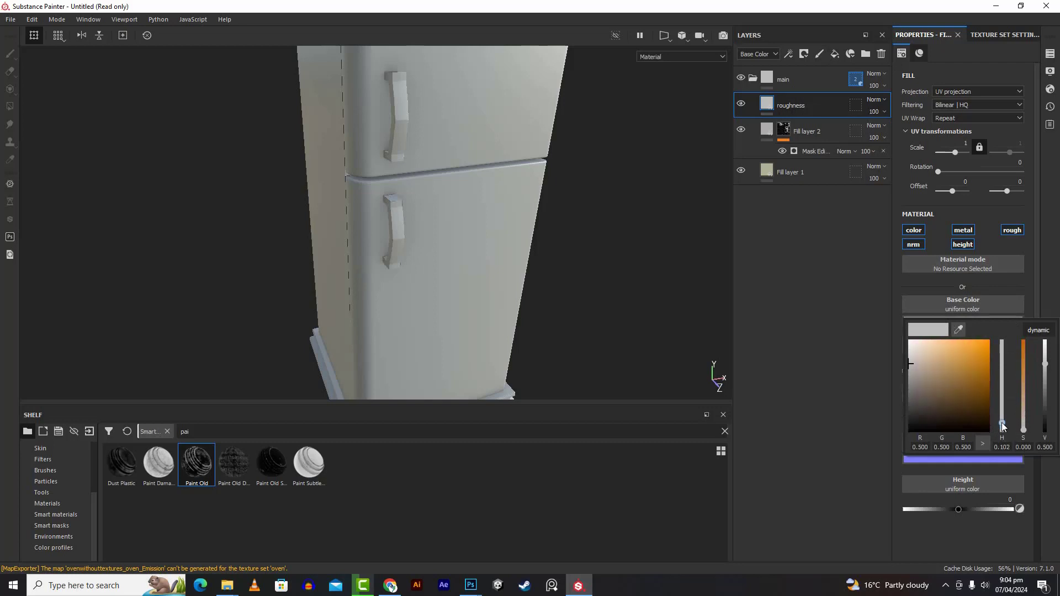
pyautogui.moveTo(936, 370); pyautogui.dragTo(939, 350)
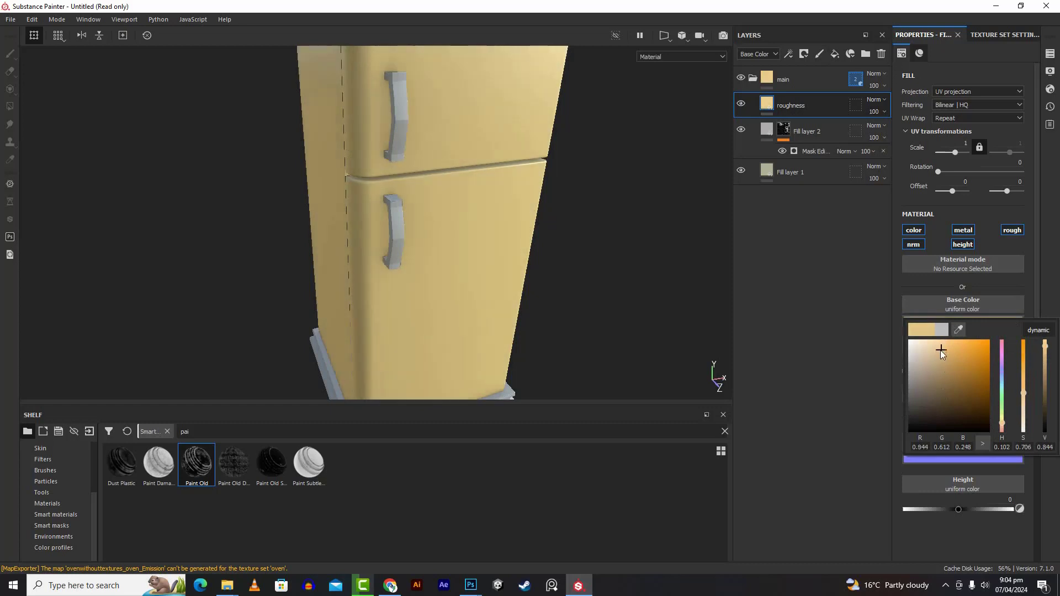
# - Disable the color, metallic, height and normal channels on the roughness layer, keeping only its roughness channel active
pyautogui.click(914, 230)
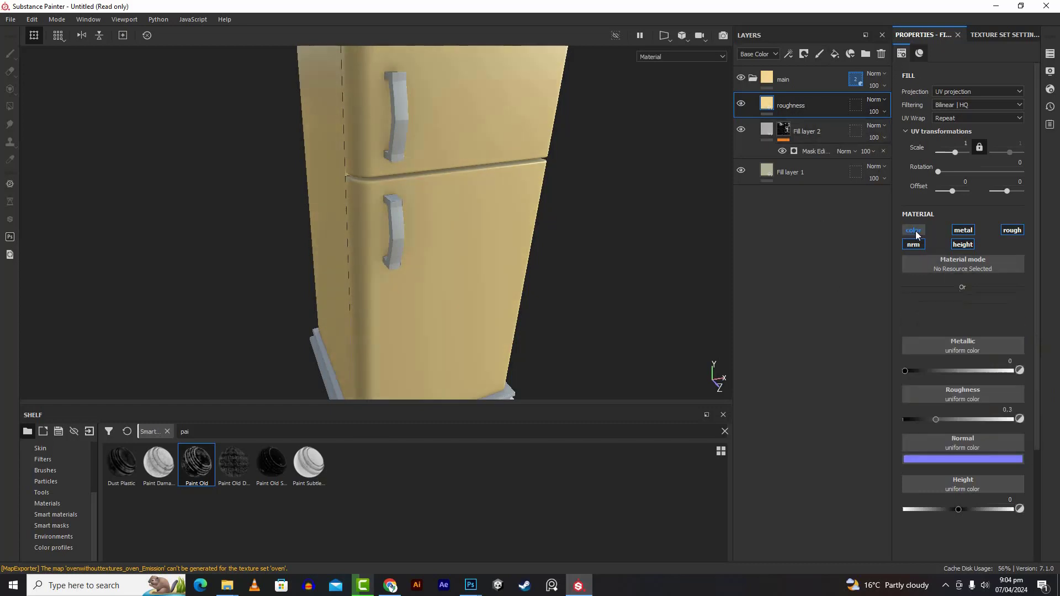
pyautogui.click(962, 230)
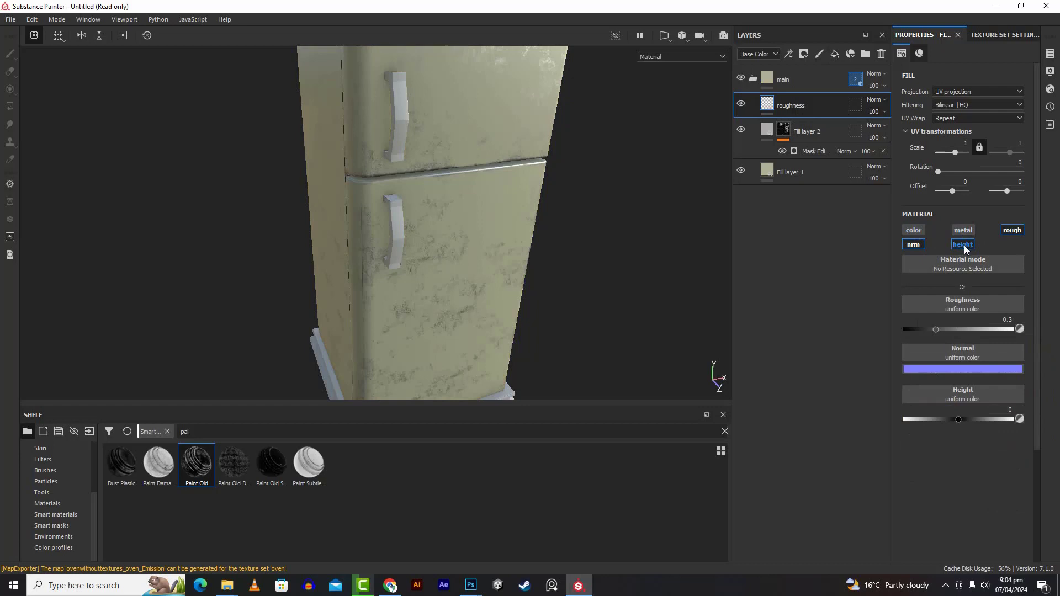
pyautogui.click(964, 245)
pyautogui.click(913, 245)
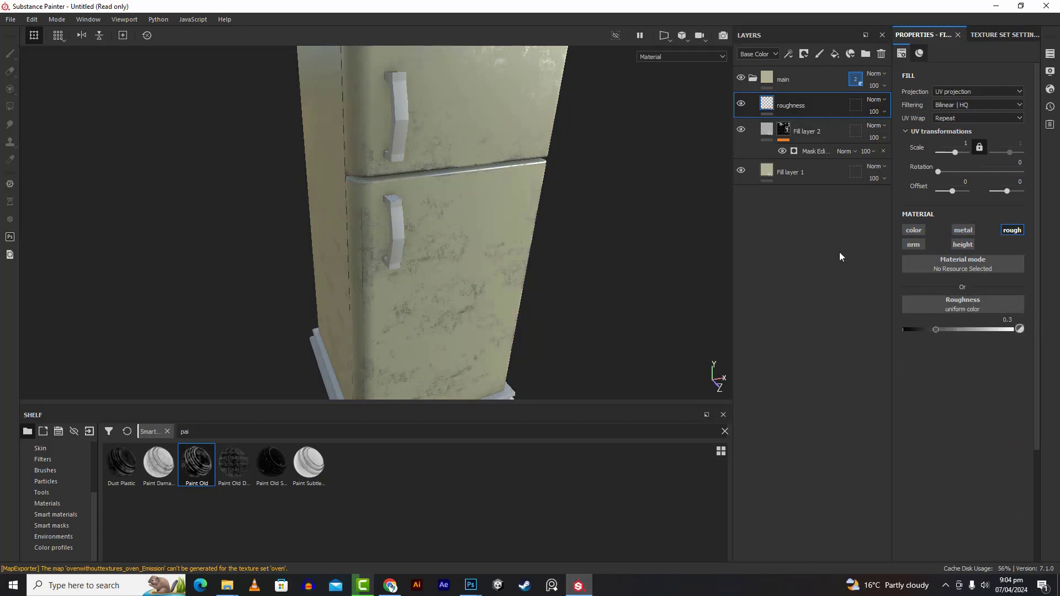
pyautogui.click(804, 53)
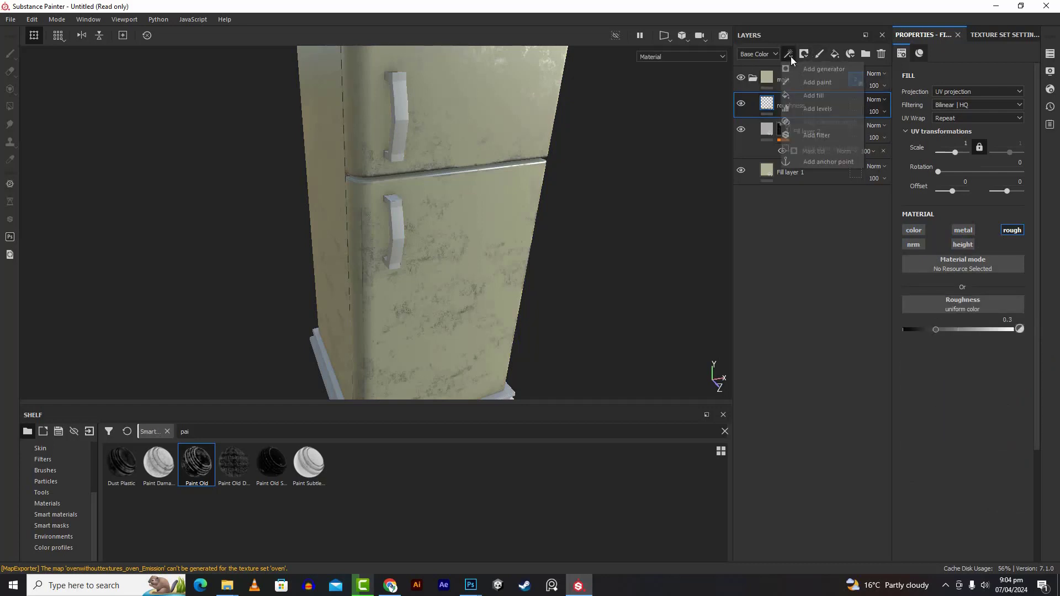
pyautogui.click(802, 95)
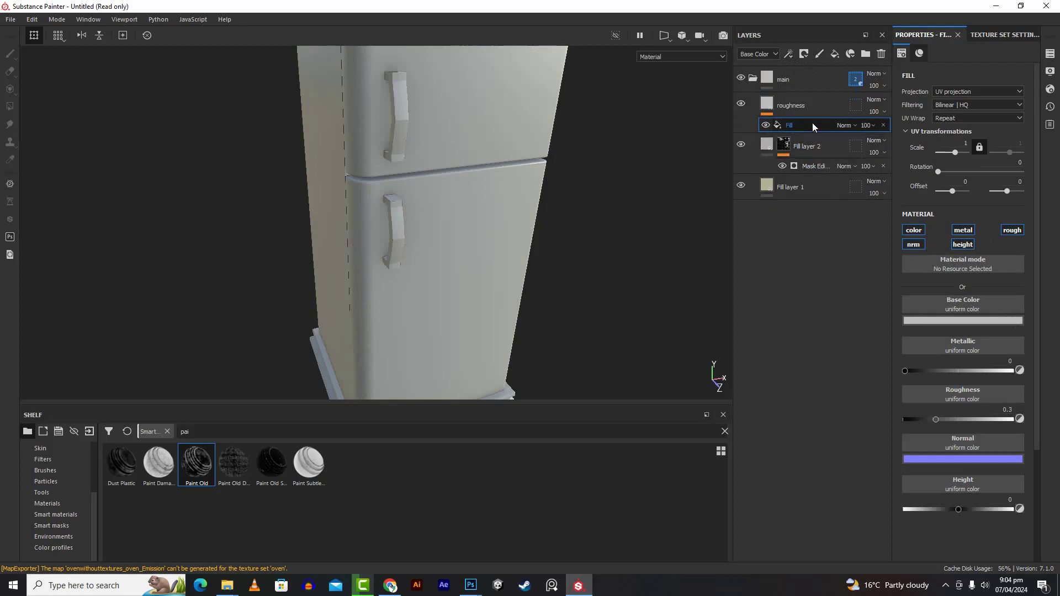
pyautogui.click(884, 126)
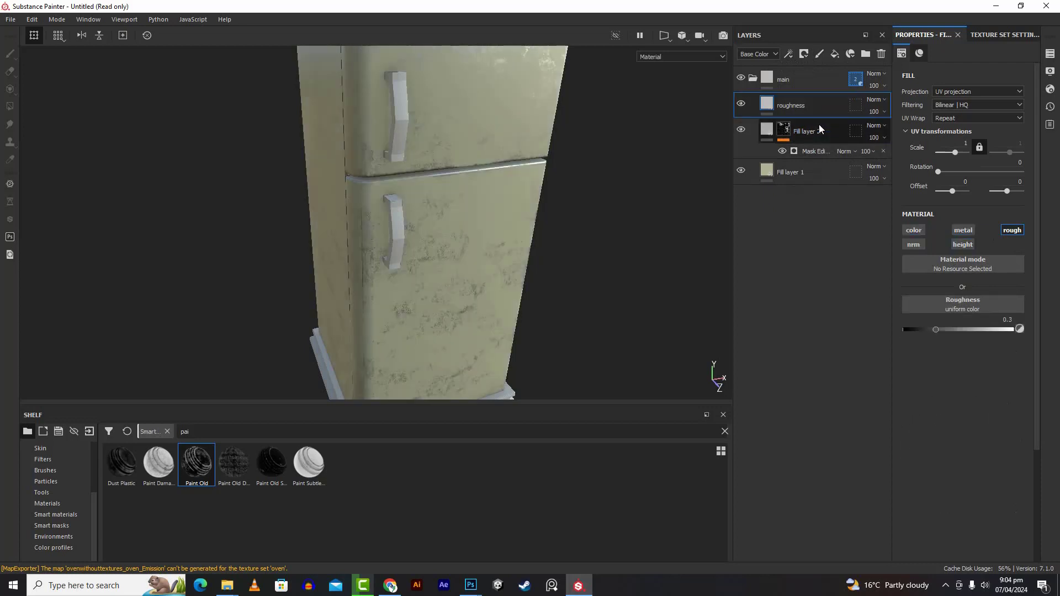
# - Add a black mask to the roughness layer and give the mask a fill effect using the Grunge Concrete Burnt texture
pyautogui.click(803, 53)
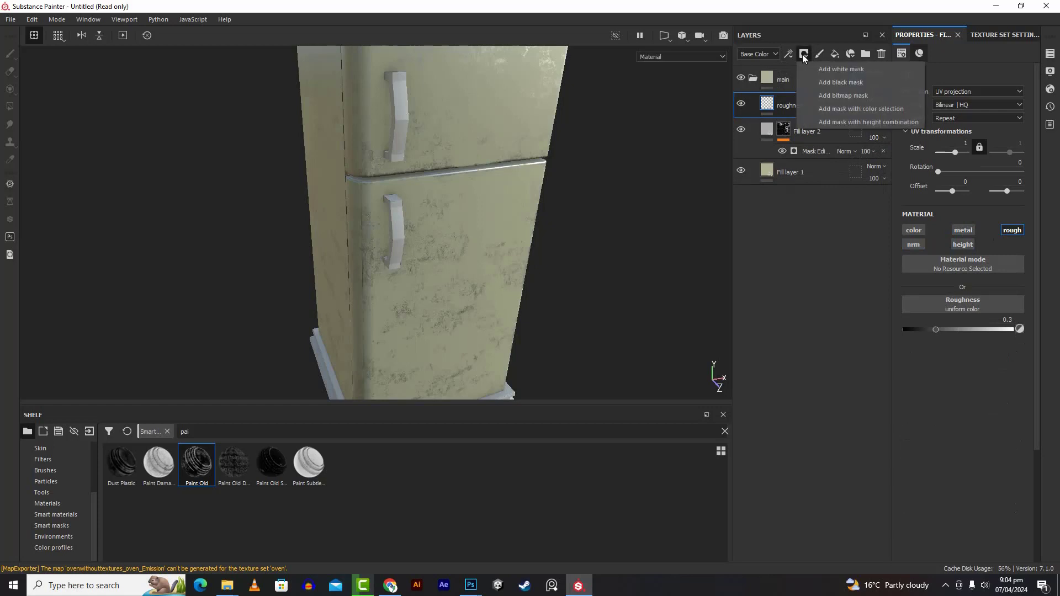
pyautogui.click(817, 82)
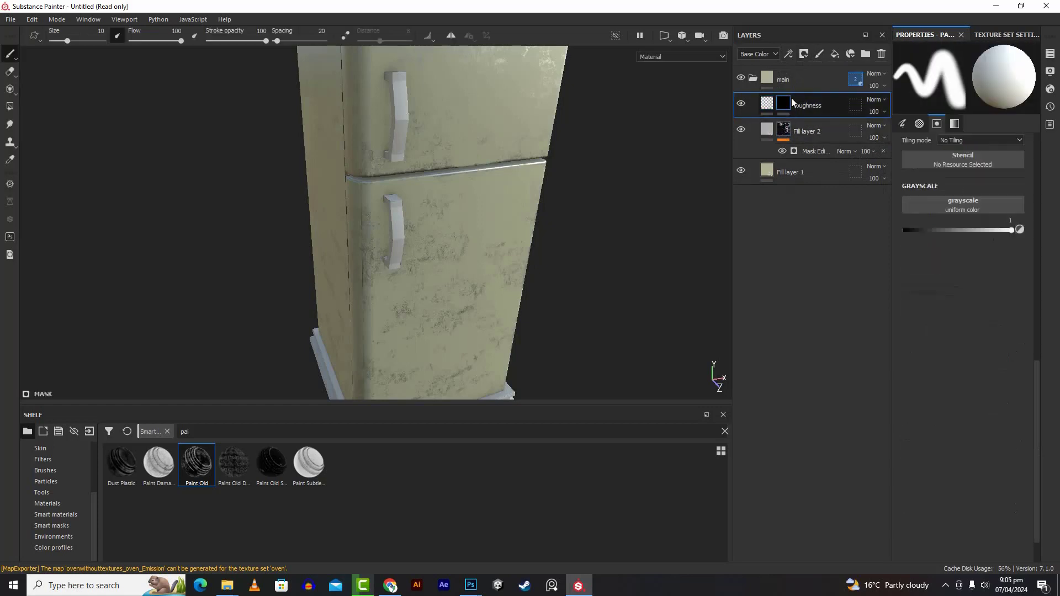
pyautogui.click(789, 54)
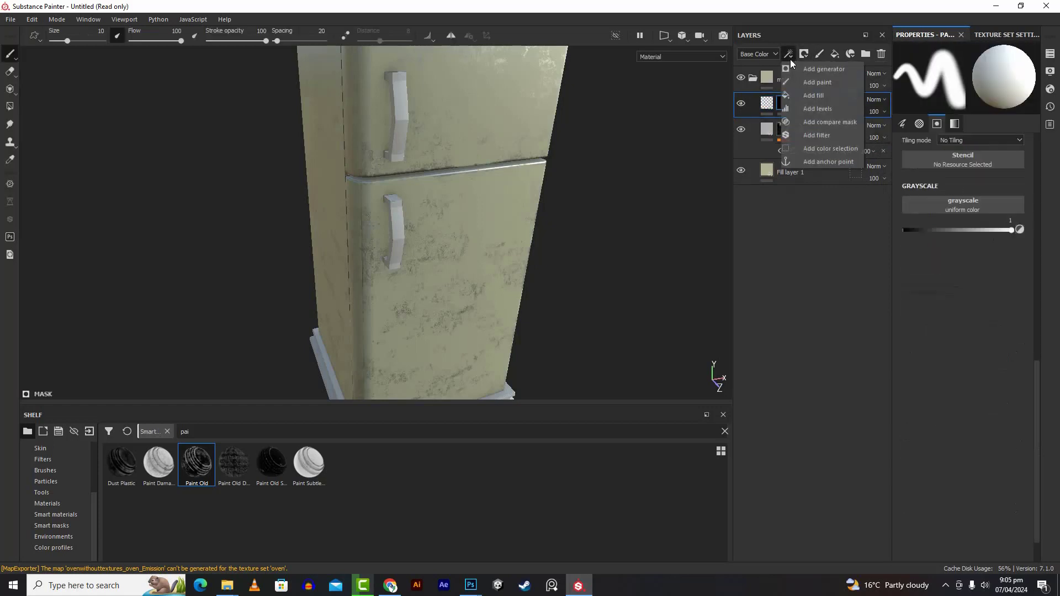
pyautogui.click(806, 97)
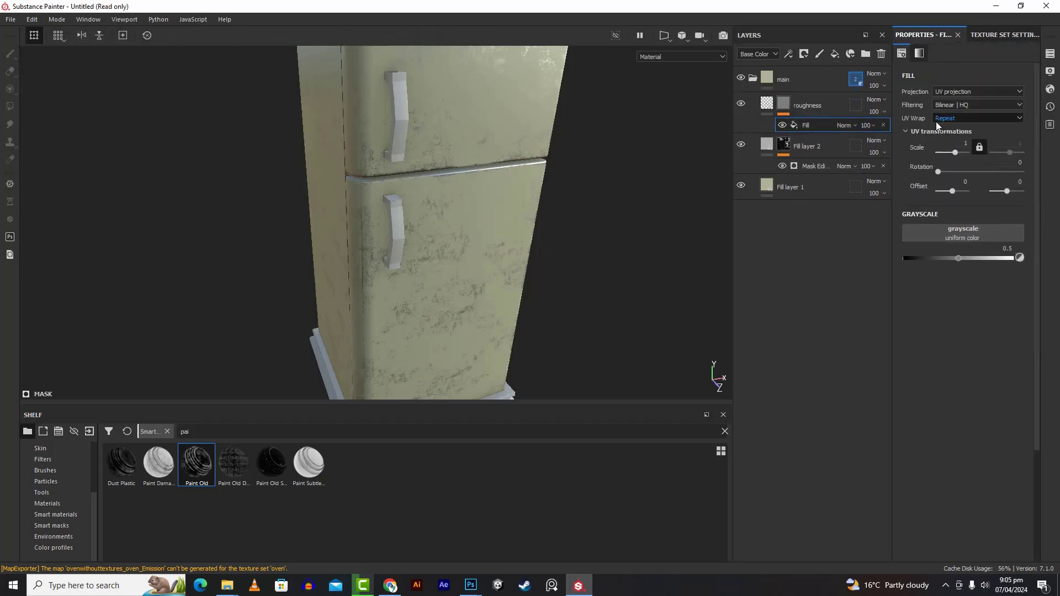
pyautogui.click(959, 237)
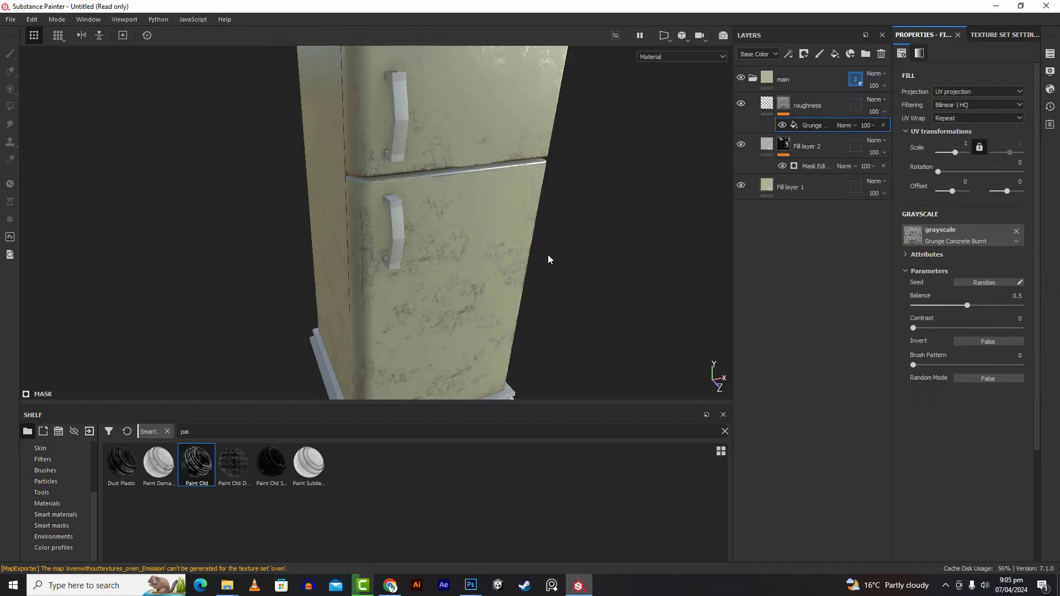
pyautogui.keyDown('alt'); pyautogui.moveTo(548, 259); pyautogui.dragTo(710, 208); pyautogui.keyUp('alt')
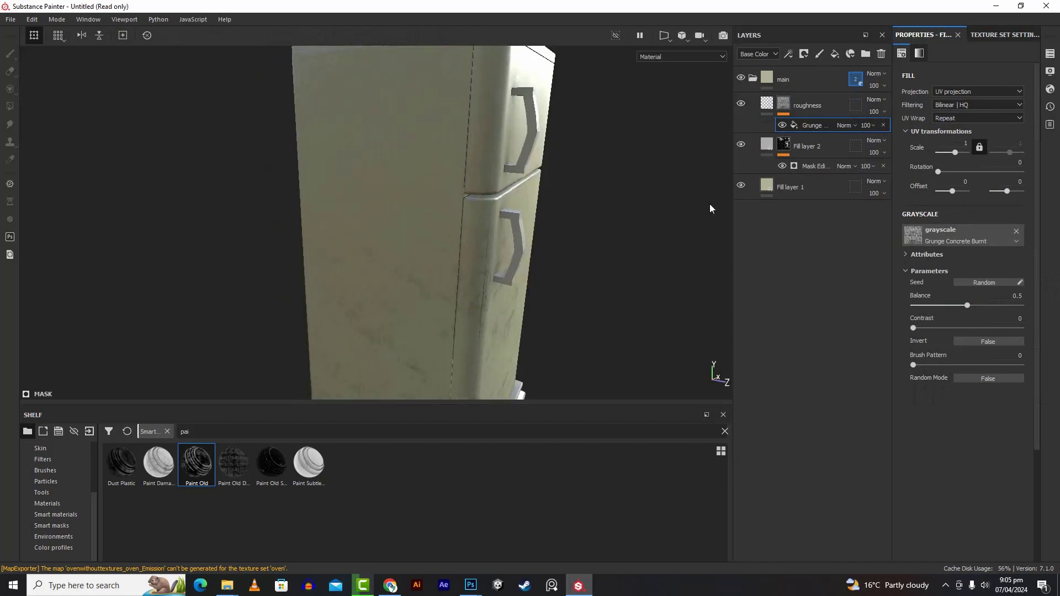
# - Try mask paint grayscale values of 0.545 and 0.445 on the roughness layer while checking the fridge's side surface
pyautogui.click(815, 112)
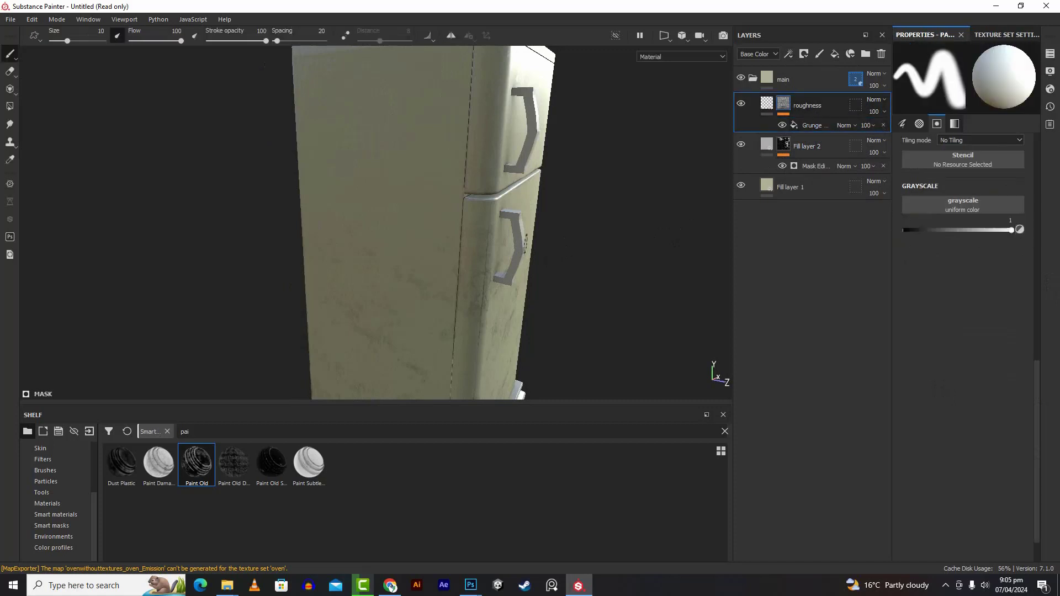
pyautogui.scroll(-3, 526, 244)
pyautogui.scroll(4, 490, 256)
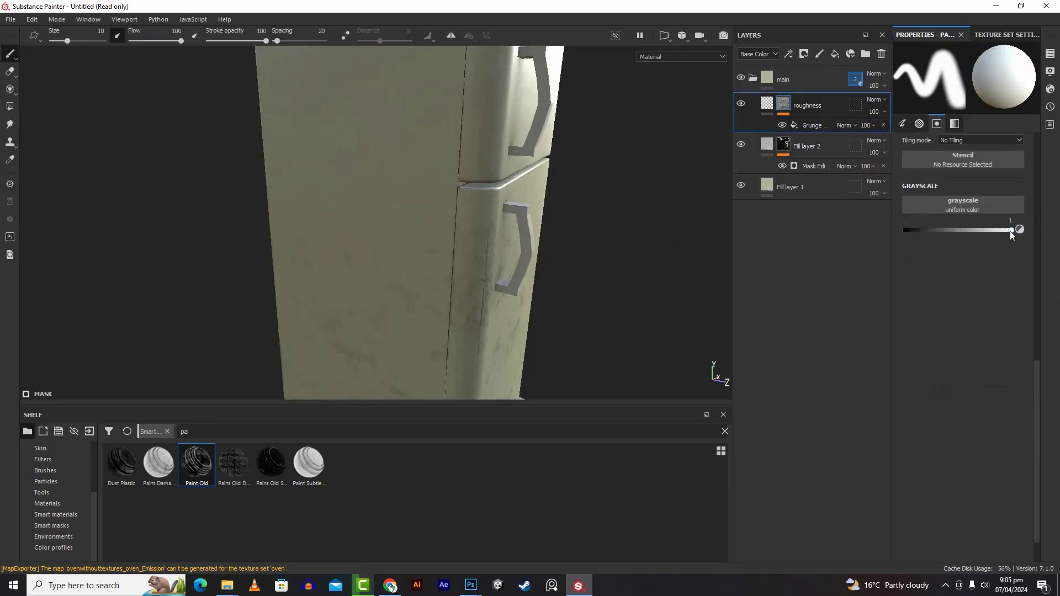
pyautogui.moveTo(1010, 231); pyautogui.dragTo(964, 238)
pyautogui.scroll(-3, 503, 248)
pyautogui.scroll(6, 504, 253)
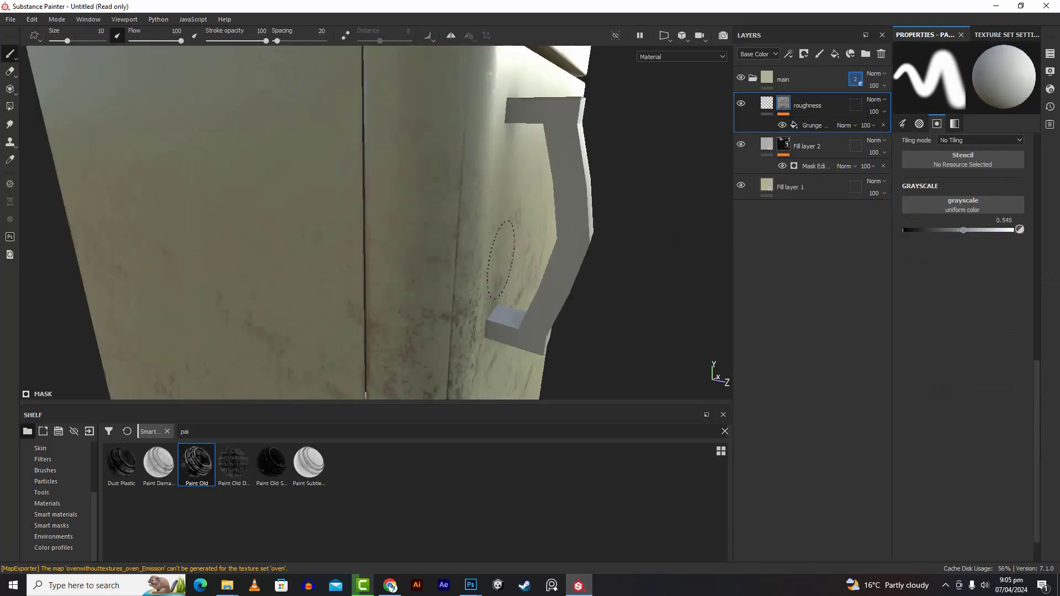
pyautogui.keyDown('alt'); pyautogui.moveTo(661, 257); pyautogui.dragTo(703, 255); pyautogui.keyUp('alt')
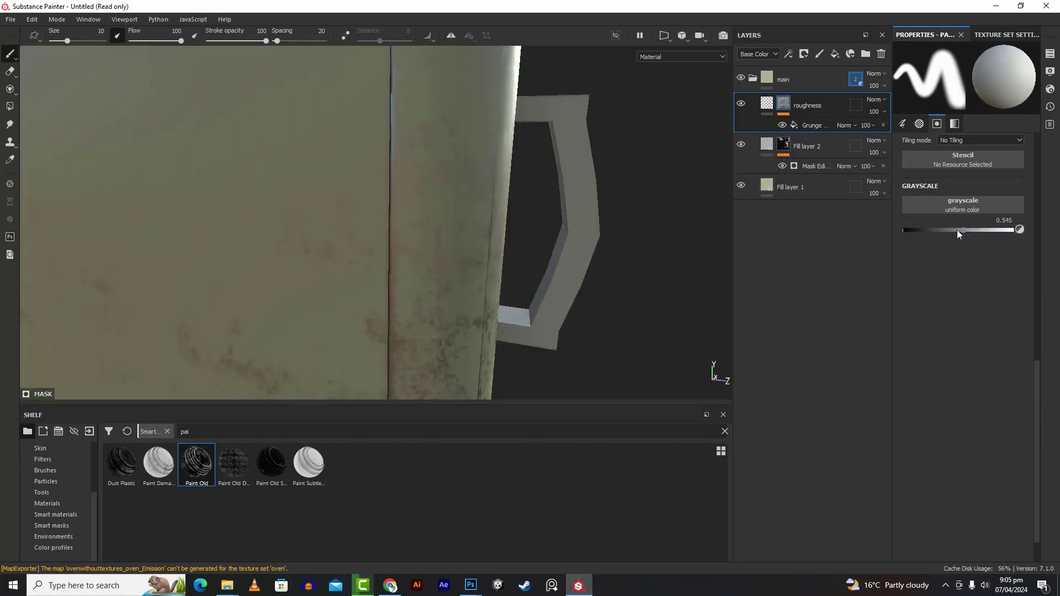
pyautogui.moveTo(956, 231)
pyautogui.mouseDown()
pyautogui.moveTo(902, 237)
pyautogui.moveTo(964, 237)
pyautogui.moveTo(861, 235)
pyautogui.moveTo(953, 248)
pyautogui.mouseUp()
pyautogui.scroll(1, 411, 280)
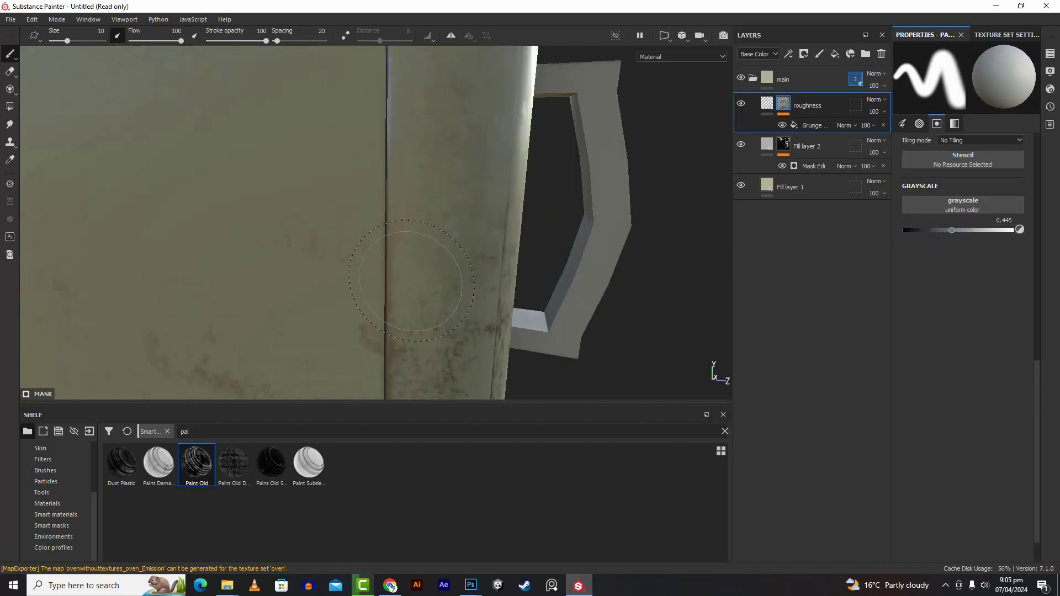
pyautogui.moveTo(411, 280)
pyautogui.keyDown('alt'); pyautogui.mouseDown()
pyautogui.moveTo(441, 265)
pyautogui.moveTo(620, 243)
pyautogui.moveTo(598, 276)
pyautogui.moveTo(376, 243)
pyautogui.moveTo(461, 250)
pyautogui.mouseUp(); pyautogui.keyUp('alt')
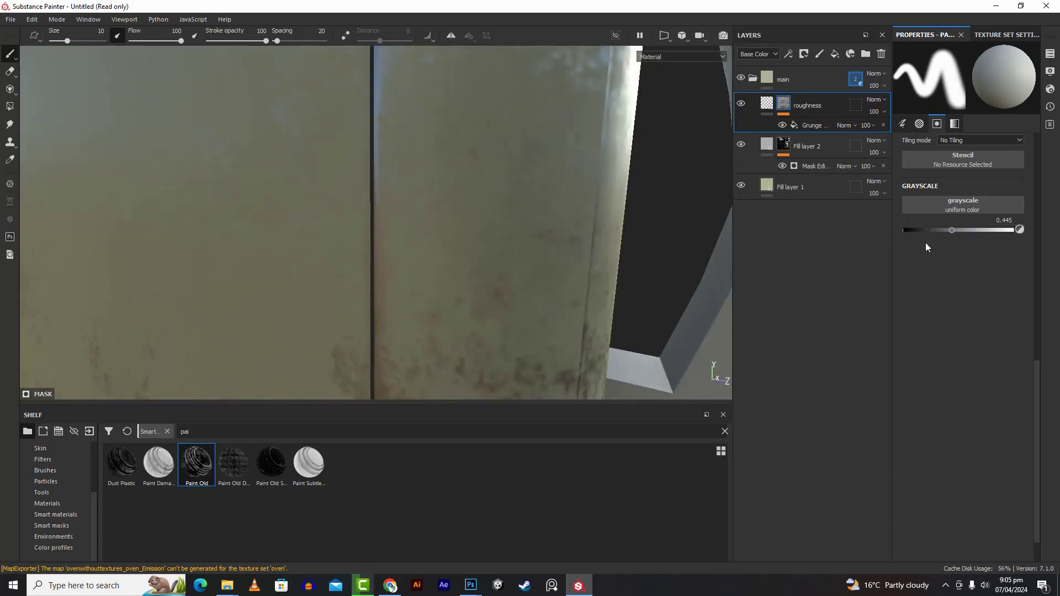
# - Set the paint grayscale value for the roughness layer's mask to 0.8
pyautogui.moveTo(952, 230); pyautogui.dragTo(993, 231)
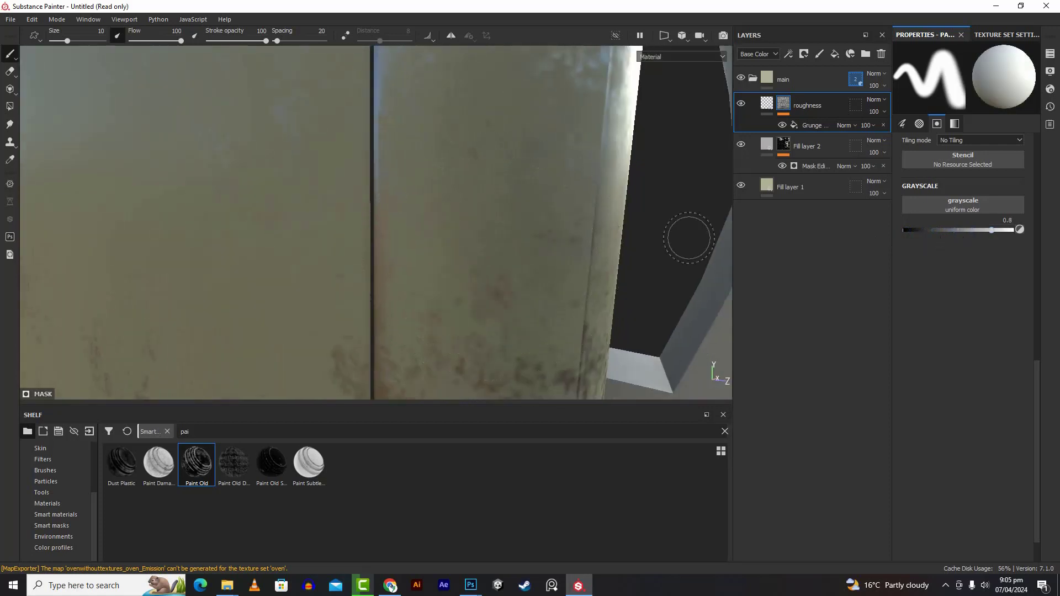
pyautogui.scroll(1, 686, 237)
pyautogui.scroll(-5, 680, 243)
pyautogui.scroll(-4, 675, 264)
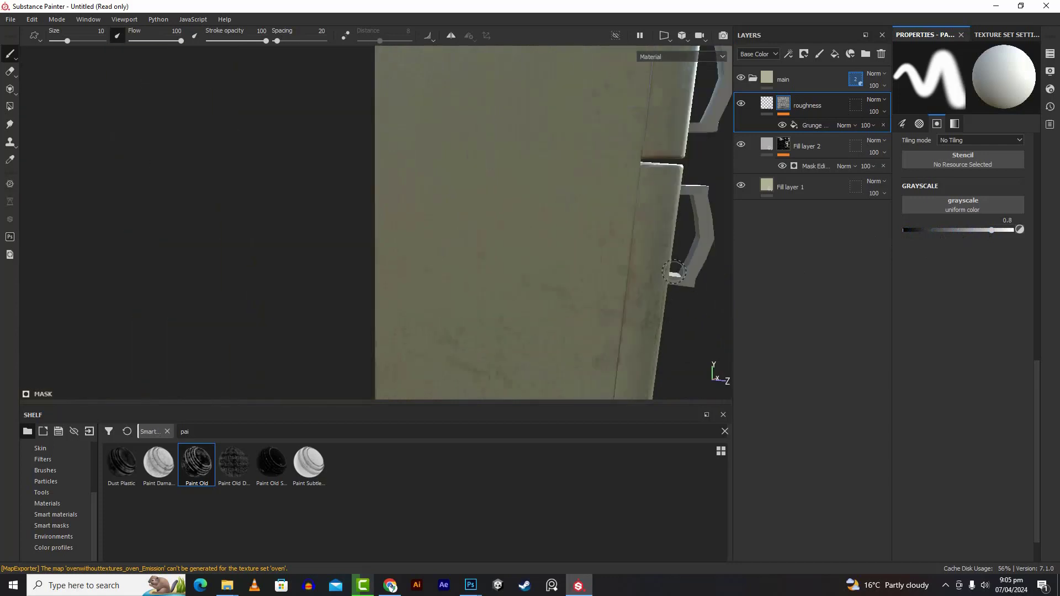
pyautogui.moveTo(689, 297)
pyautogui.keyDown('alt'); pyautogui.mouseDown()
pyautogui.moveTo(573, 281)
pyautogui.moveTo(592, 293)
pyautogui.mouseUp(); pyautogui.keyUp('alt')
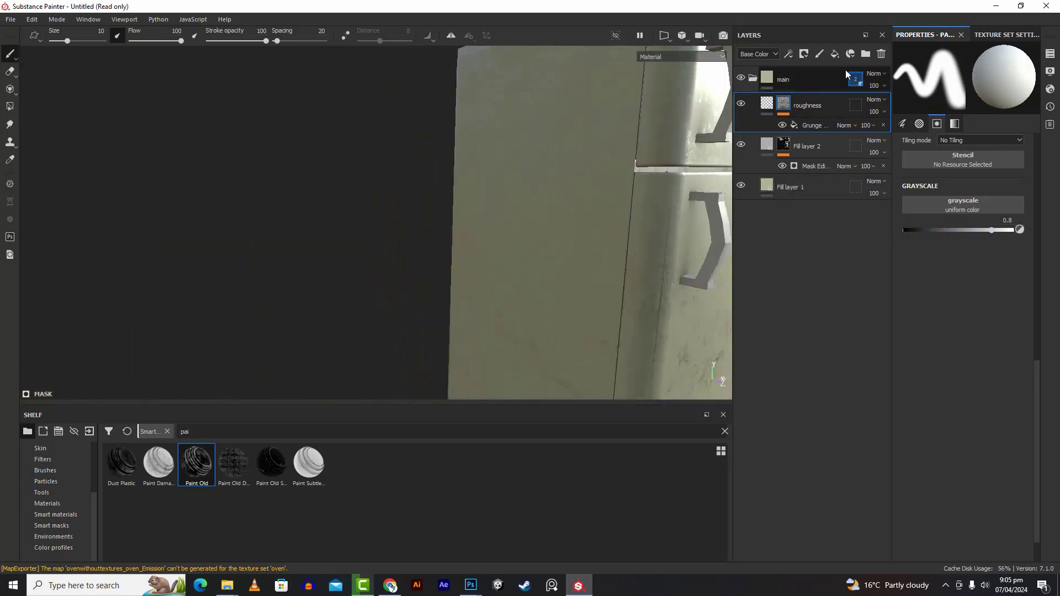
# - Add a fill layer named colorfill above roughness with an ochre base color of about hue 0.096, saturation 0.813 and value 0.671
pyautogui.click(835, 54)
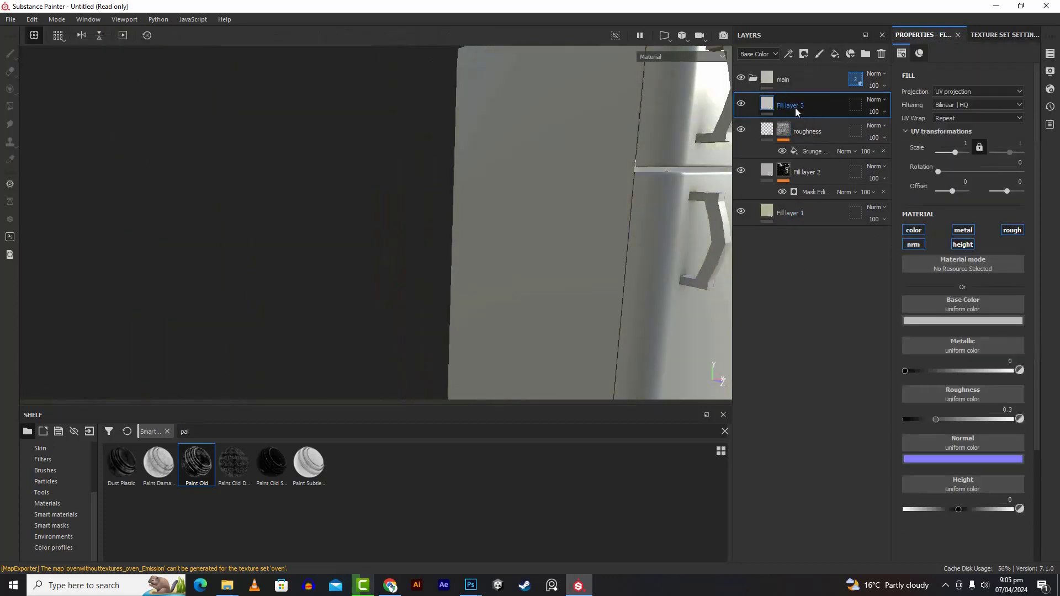
pyautogui.write('colorfill')
pyautogui.click(955, 323)
pyautogui.moveTo(1000, 415); pyautogui.dragTo(1002, 432)
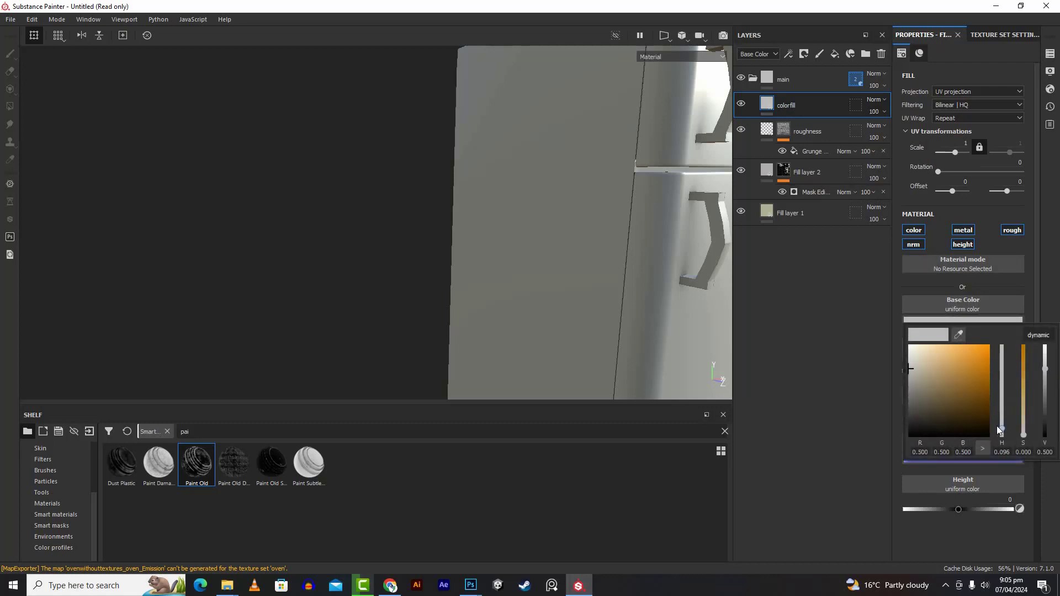
pyautogui.moveTo(950, 379); pyautogui.dragTo(952, 359)
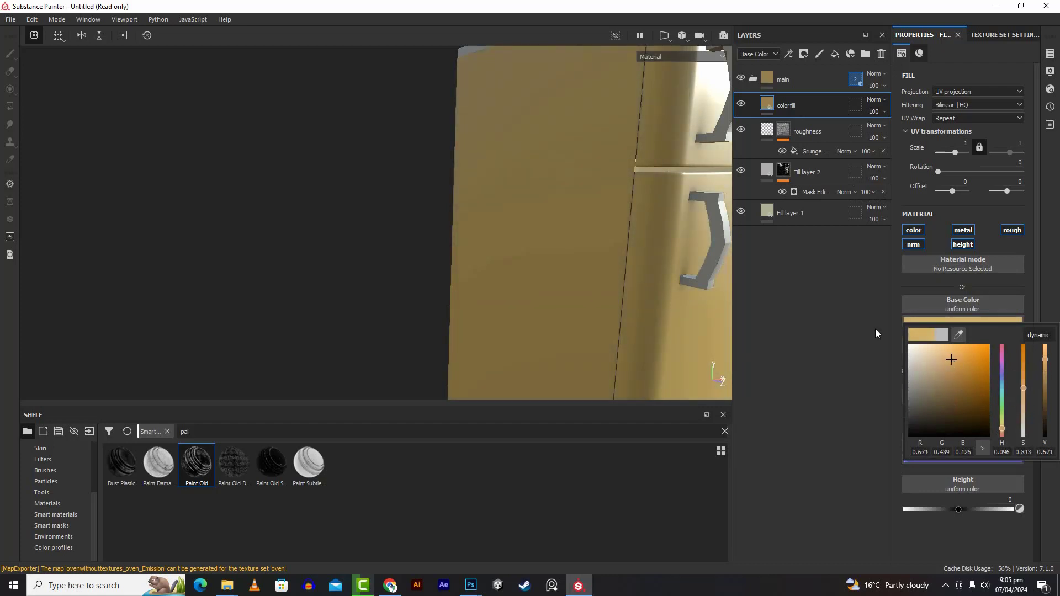
pyautogui.click(822, 279)
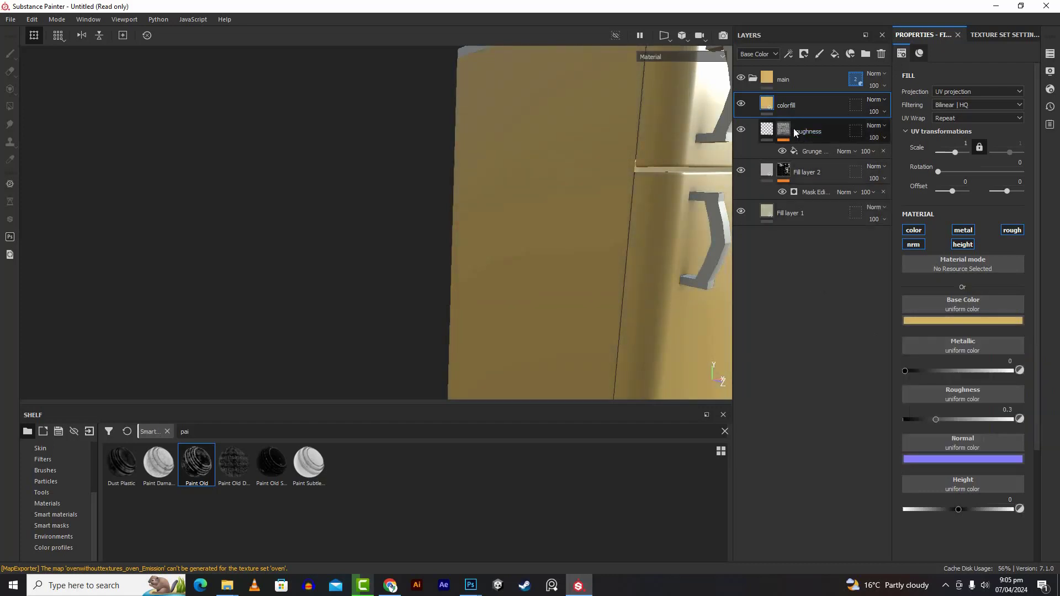
# - Disable the height, metallic, normal and roughness channels on the colorfill layer, keeping only its color
pyautogui.click(962, 244)
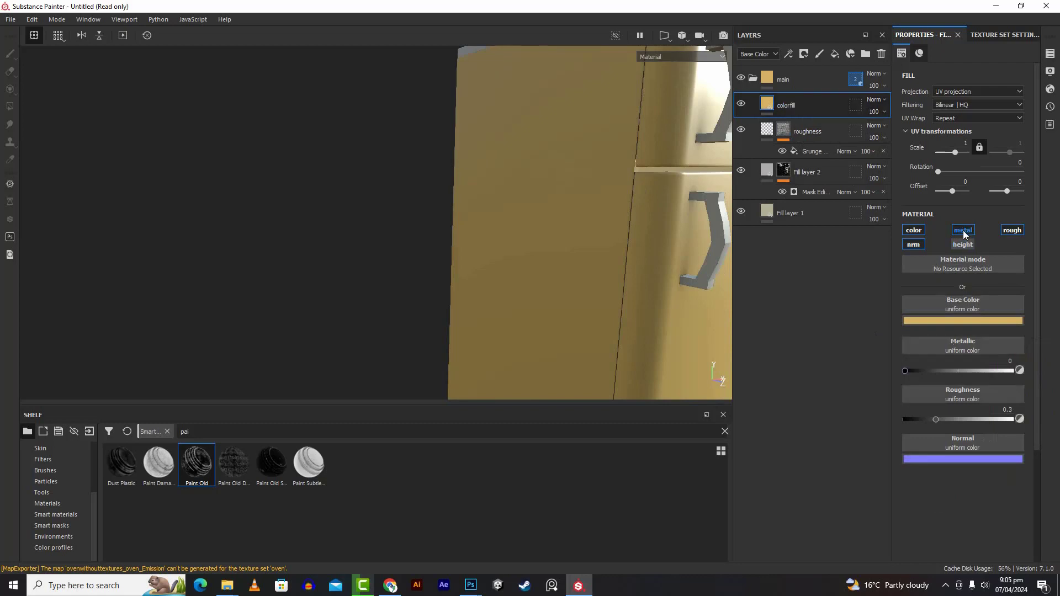
pyautogui.click(963, 230)
pyautogui.click(912, 246)
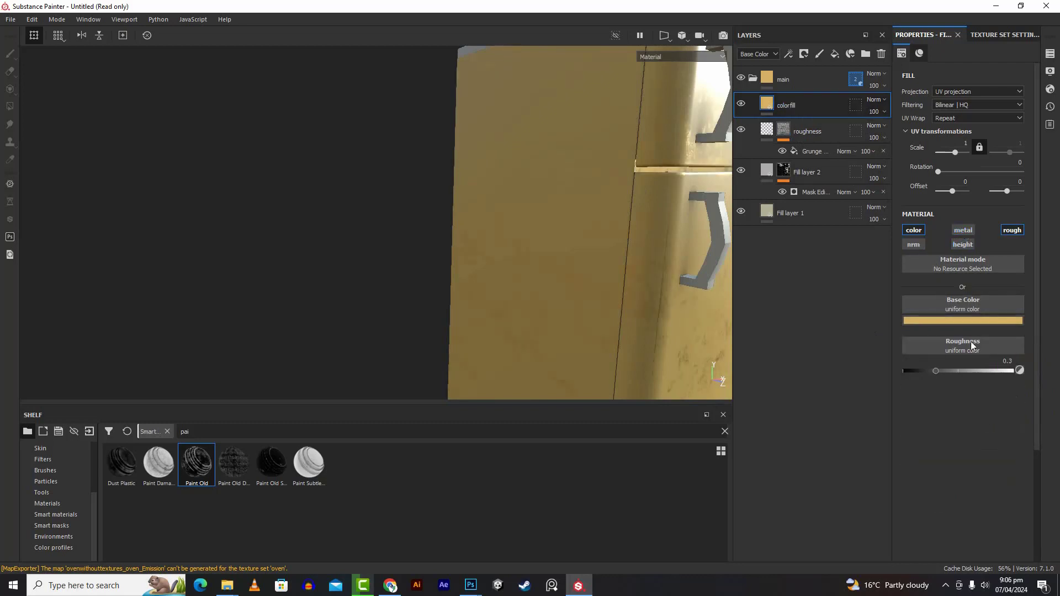
pyautogui.click(1012, 229)
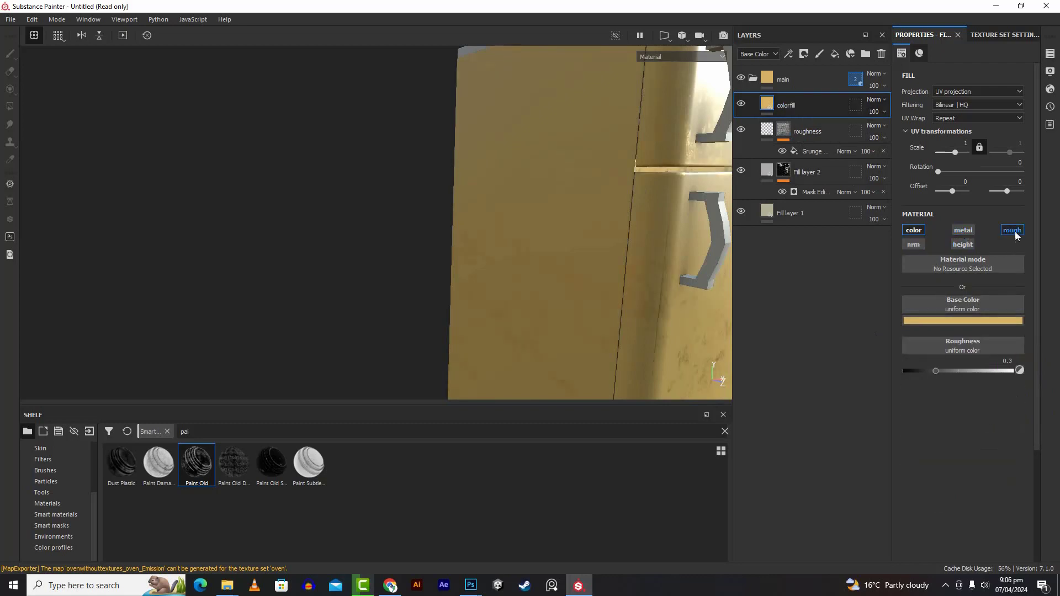
# - Add a black mask to the colorfill layer and give the mask a fill effect using the Grunge Dirt Scratched texture
pyautogui.click(806, 53)
pyautogui.click(825, 82)
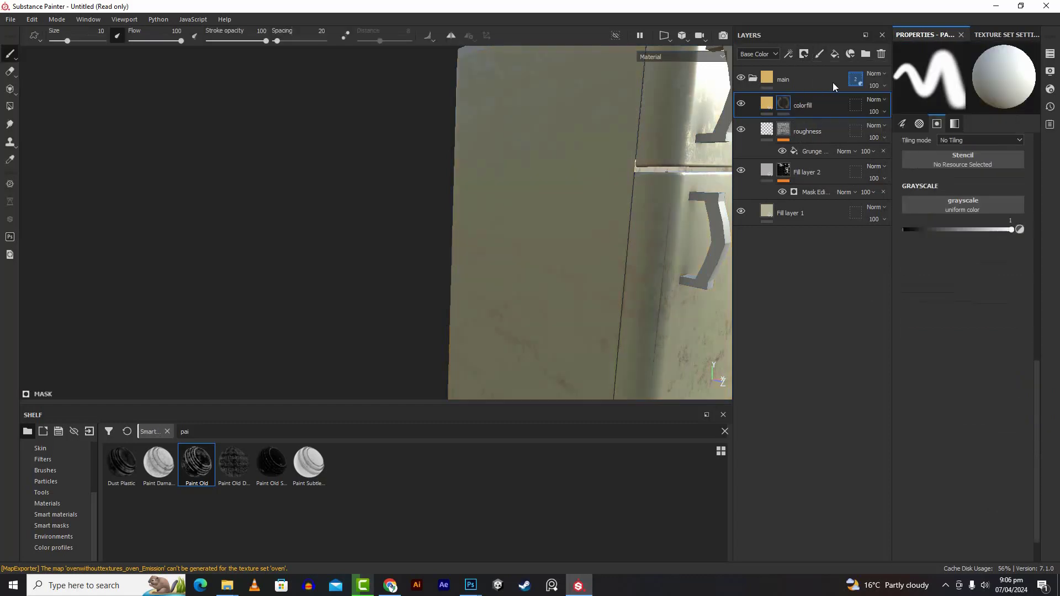
pyautogui.click(787, 57)
pyautogui.click(796, 94)
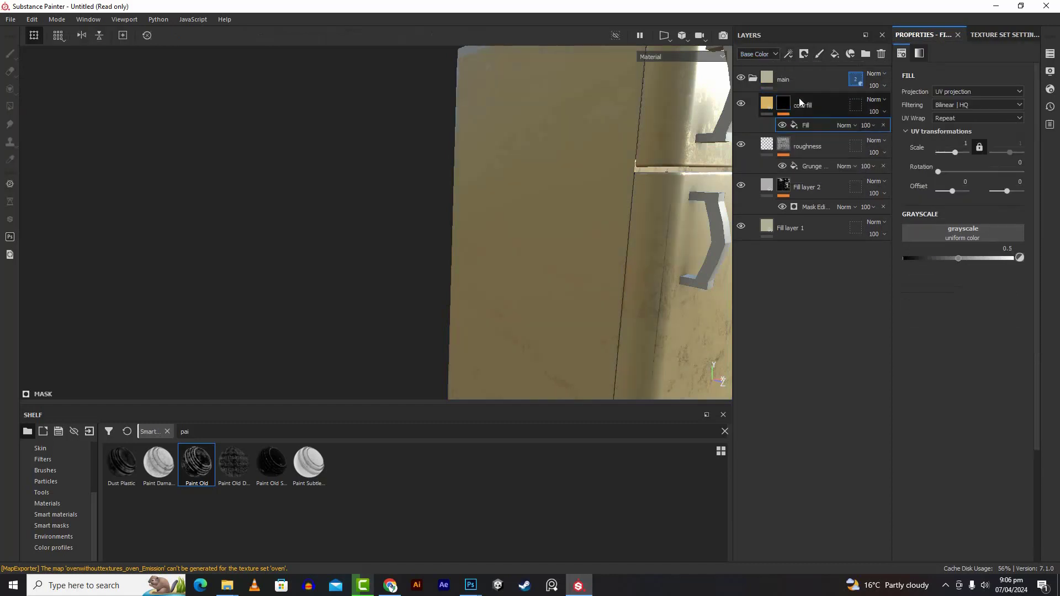
pyautogui.click(960, 228)
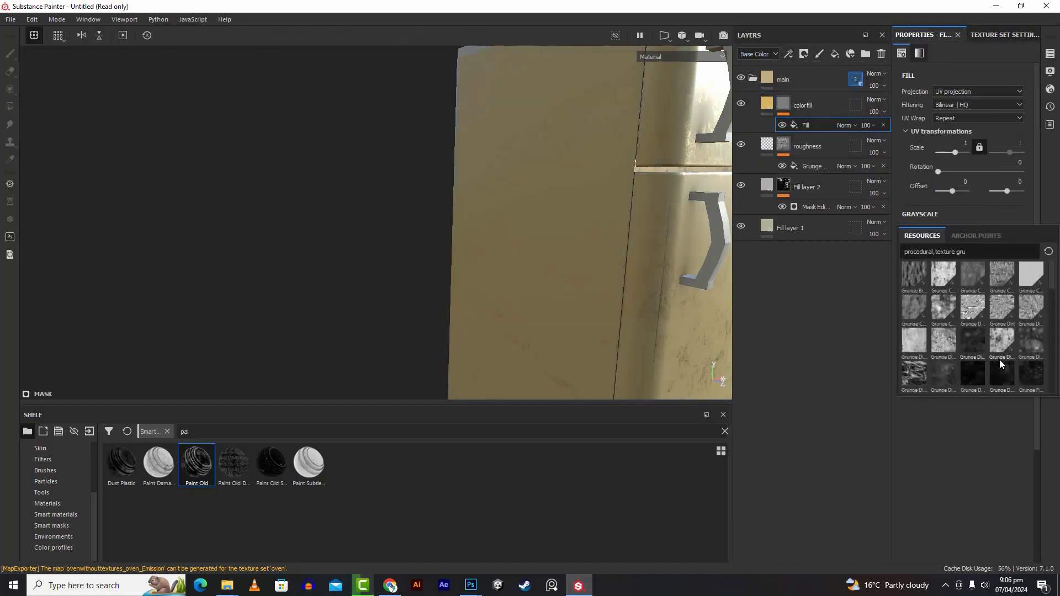
pyautogui.click(977, 347)
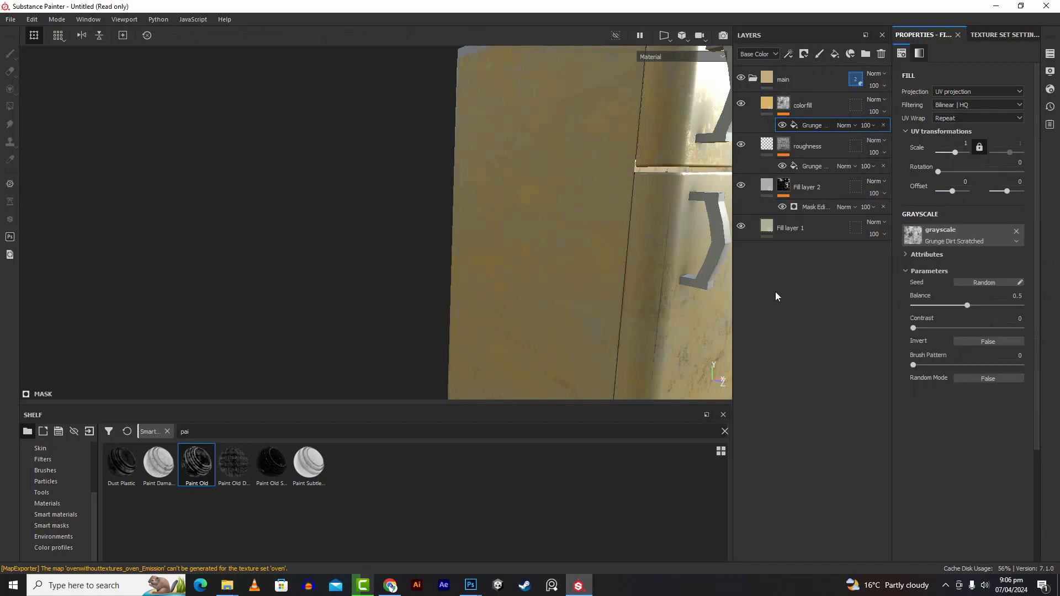
# - Lower the colorfill layer's base color opacity to 19
pyautogui.scroll(-5, 535, 246)
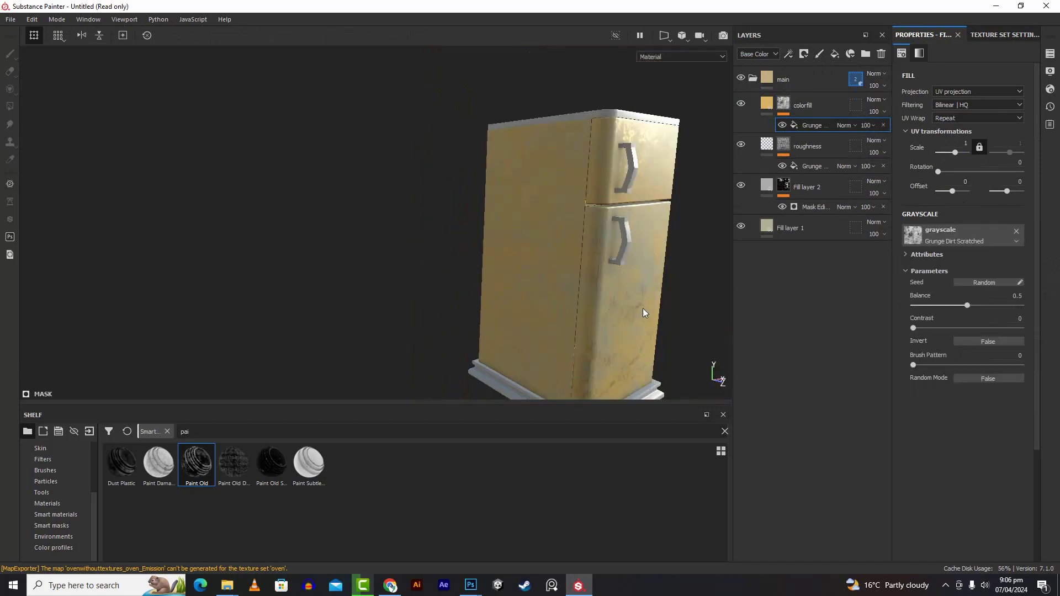
pyautogui.scroll(-3, 655, 306)
pyautogui.scroll(5, 655, 307)
pyautogui.keyDown('alt'); pyautogui.moveTo(655, 307); pyautogui.dragTo(599, 301); pyautogui.keyUp('alt')
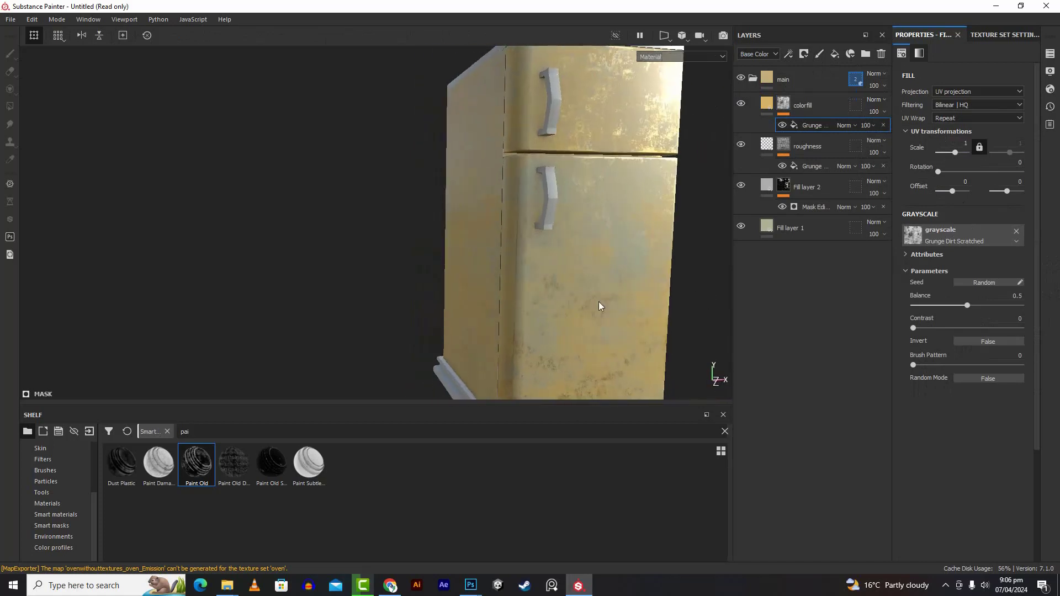
pyautogui.click(883, 112)
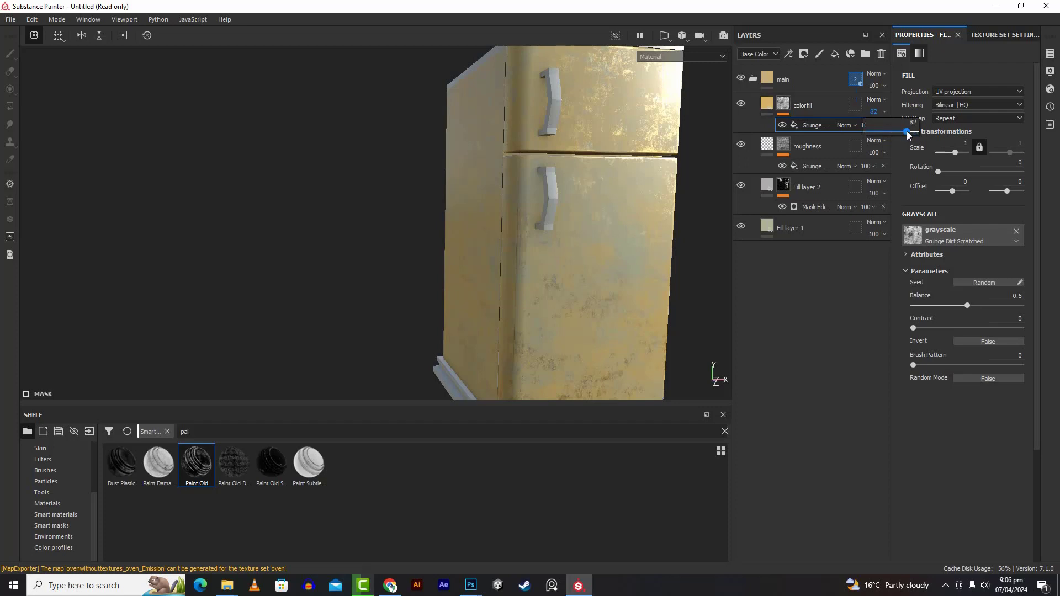
pyautogui.moveTo(906, 131); pyautogui.dragTo(873, 139)
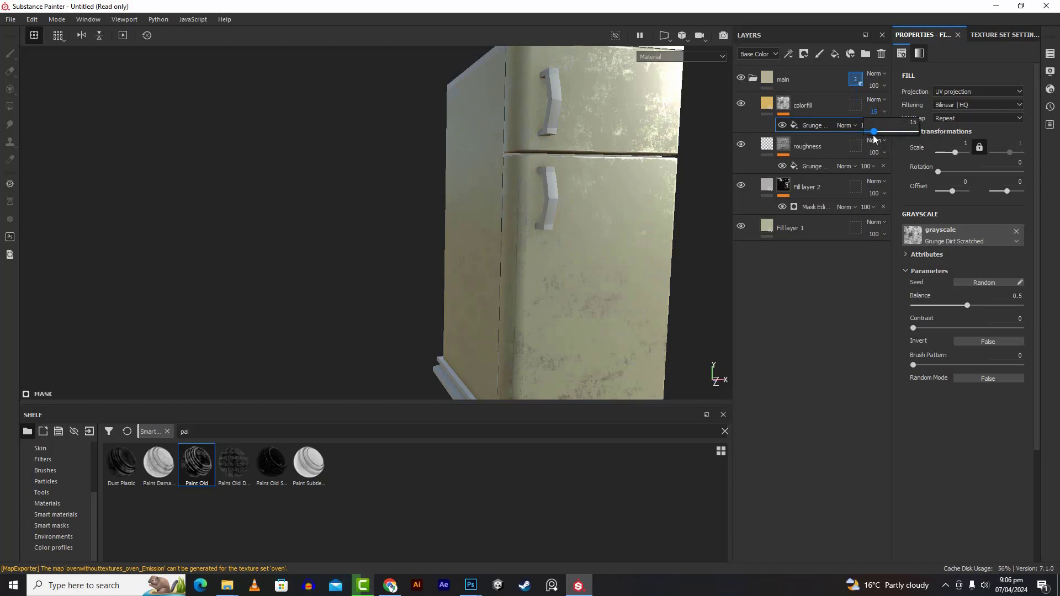
pyautogui.moveTo(875, 138); pyautogui.dragTo(876, 138)
pyautogui.moveTo(689, 220)
pyautogui.keyDown('alt'); pyautogui.mouseDown()
pyautogui.moveTo(795, 218)
pyautogui.moveTo(770, 233)
pyautogui.moveTo(757, 215)
pyautogui.mouseUp(); pyautogui.keyUp('alt')
# - Duplicate the colorfill layer and set the copy's base color to a darker ochre, hue 0.096, saturation 0.937 and value 0.415
pyautogui.click(817, 112)
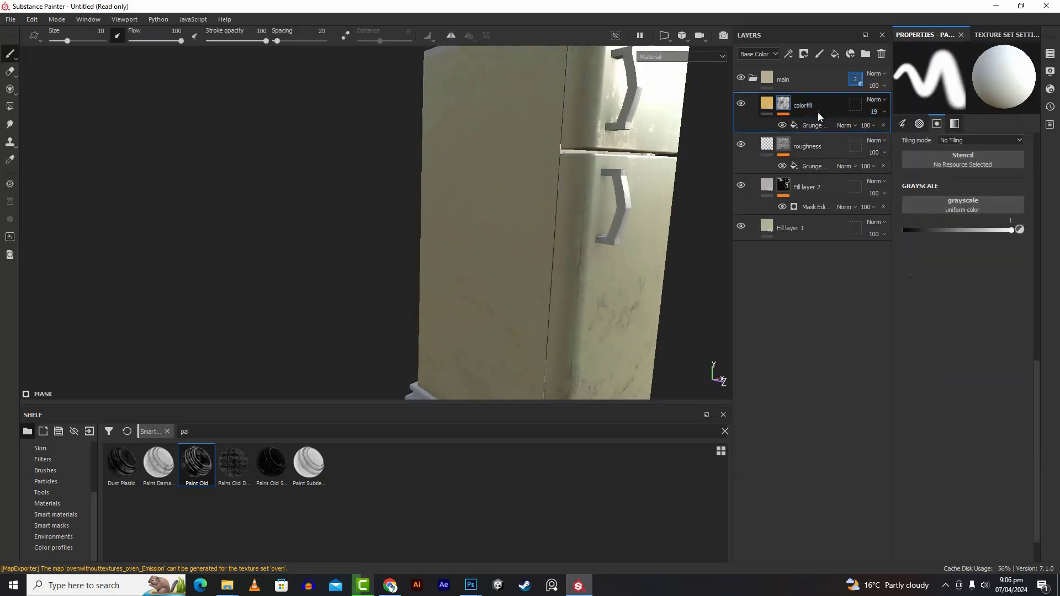
pyautogui.hotkey('ctrl', 'd')
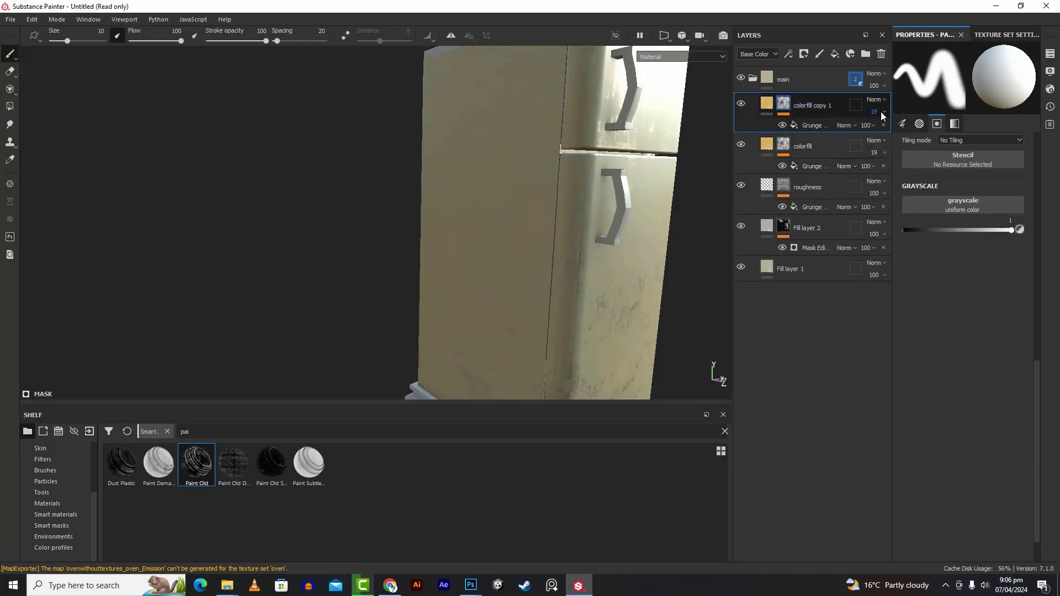
pyautogui.click(767, 104)
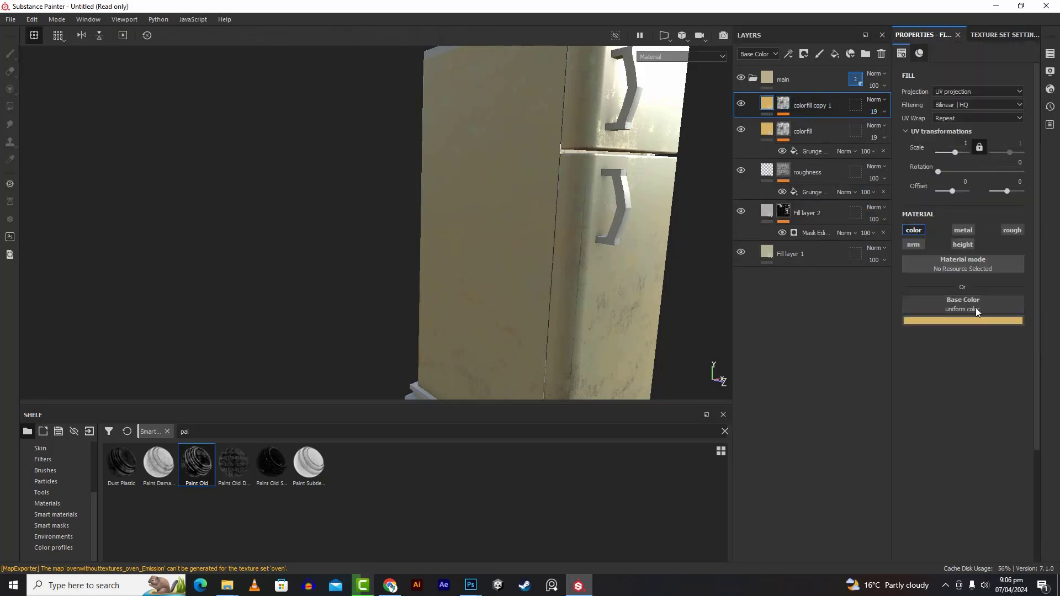
pyautogui.click(992, 322)
pyautogui.click(967, 373)
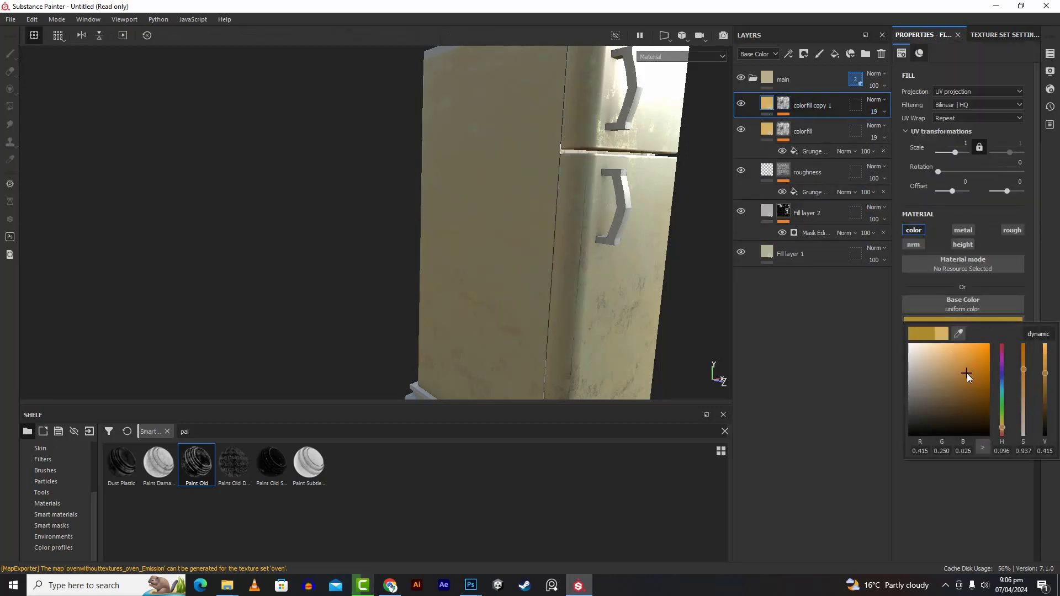
pyautogui.click(844, 315)
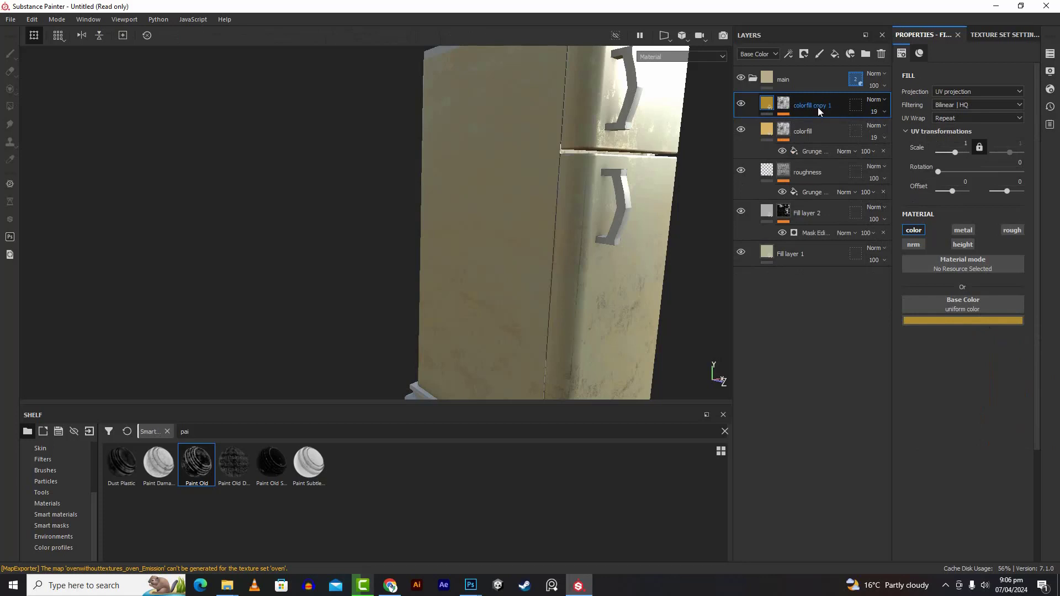
# - Replace the grunge texture in the colorfill copy's mask fill with Grunge Dirt Scratchy
pyautogui.click(784, 105)
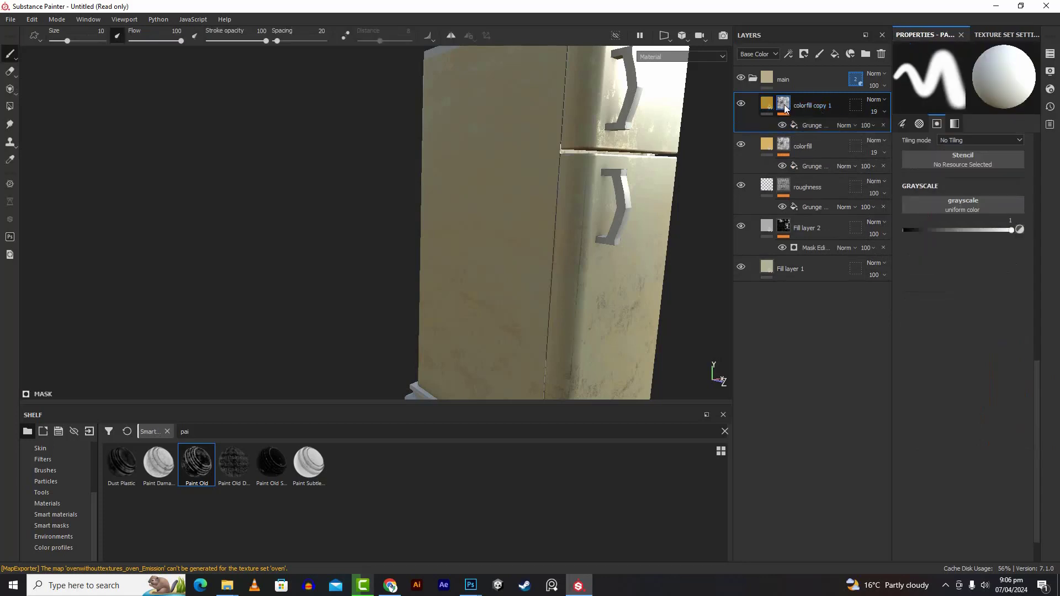
pyautogui.click(807, 127)
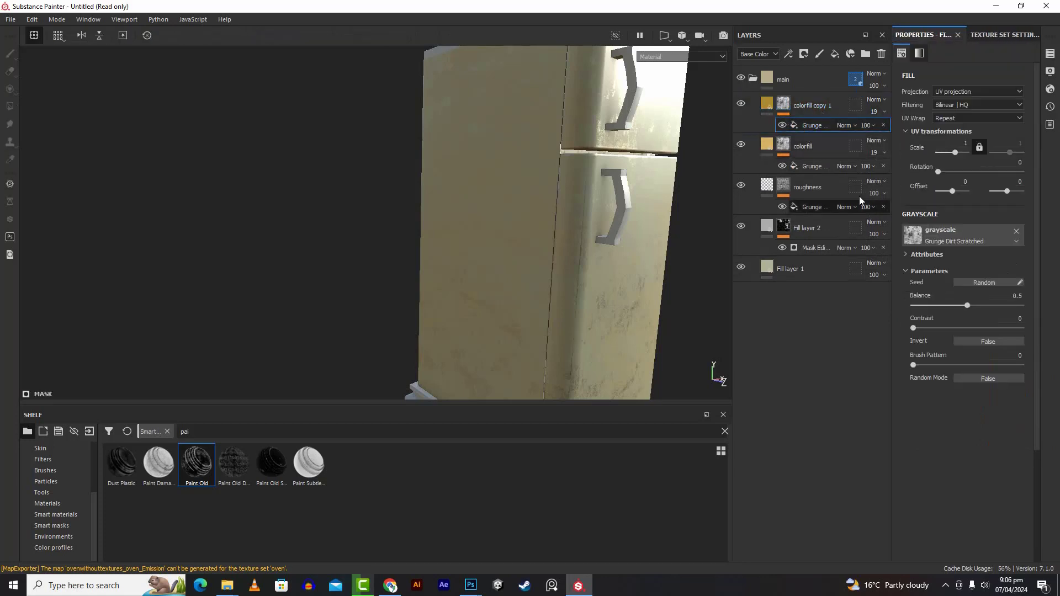
pyautogui.click(1015, 235)
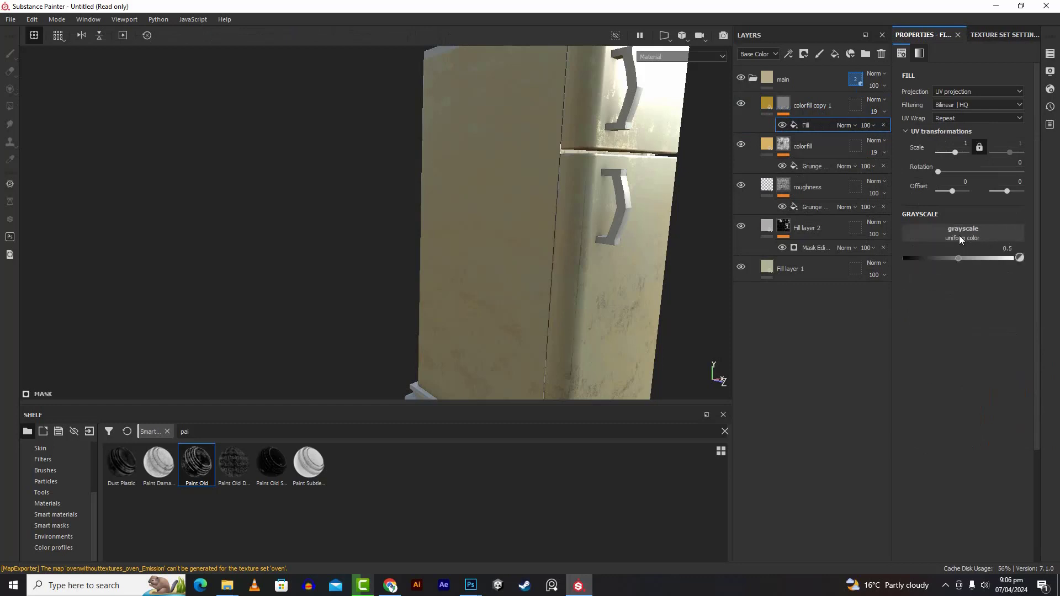
pyautogui.click(961, 237)
pyautogui.click(1036, 357)
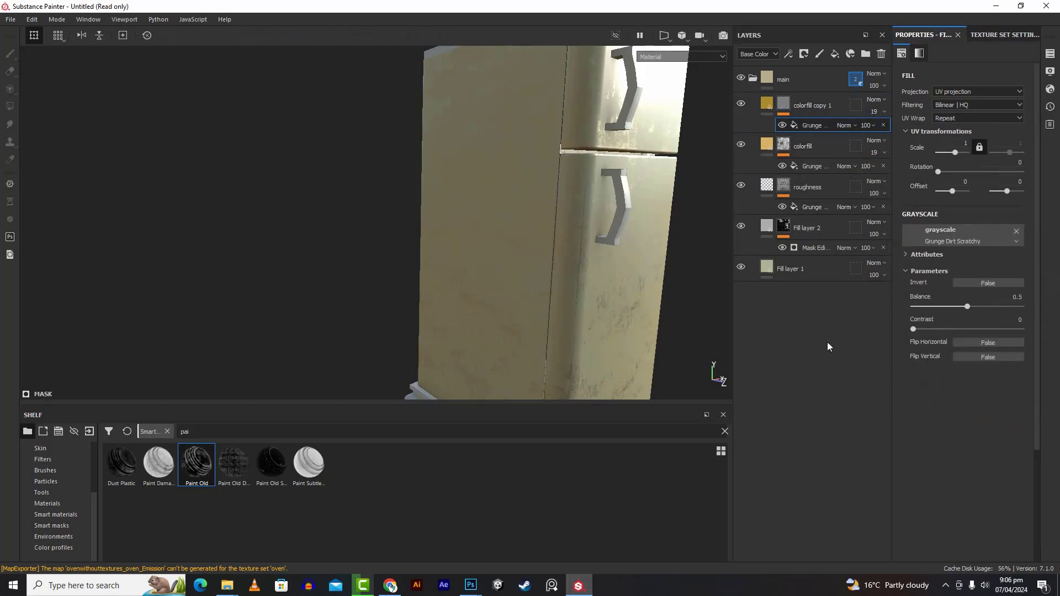
# - Compare the fridge door with the two colorfill layers hidden and shown, examining the color variation up close
pyautogui.scroll(4, 613, 256)
pyautogui.scroll(-5, 613, 256)
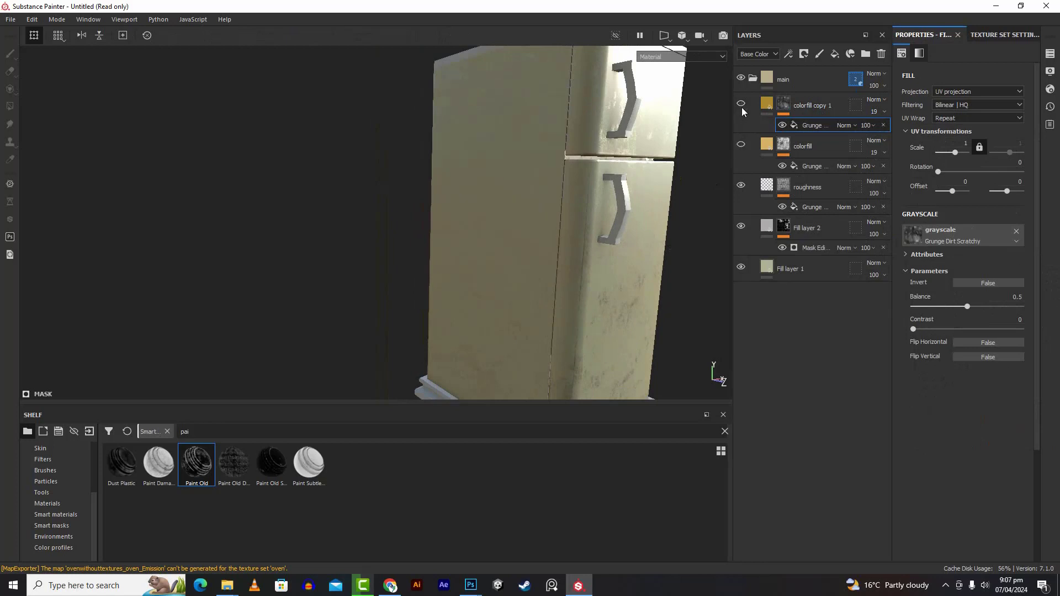
pyautogui.scroll(3, 660, 254)
pyautogui.scroll(2, 658, 257)
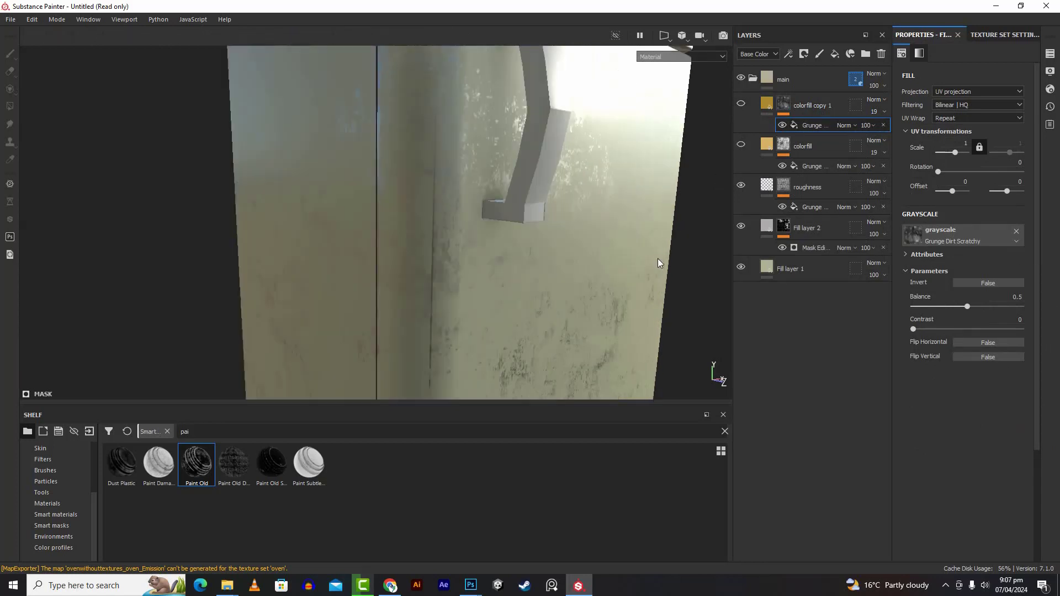
pyautogui.keyDown('alt'); pyautogui.moveTo(727, 247); pyautogui.dragTo(701, 239); pyautogui.keyUp('alt')
pyautogui.click(738, 105)
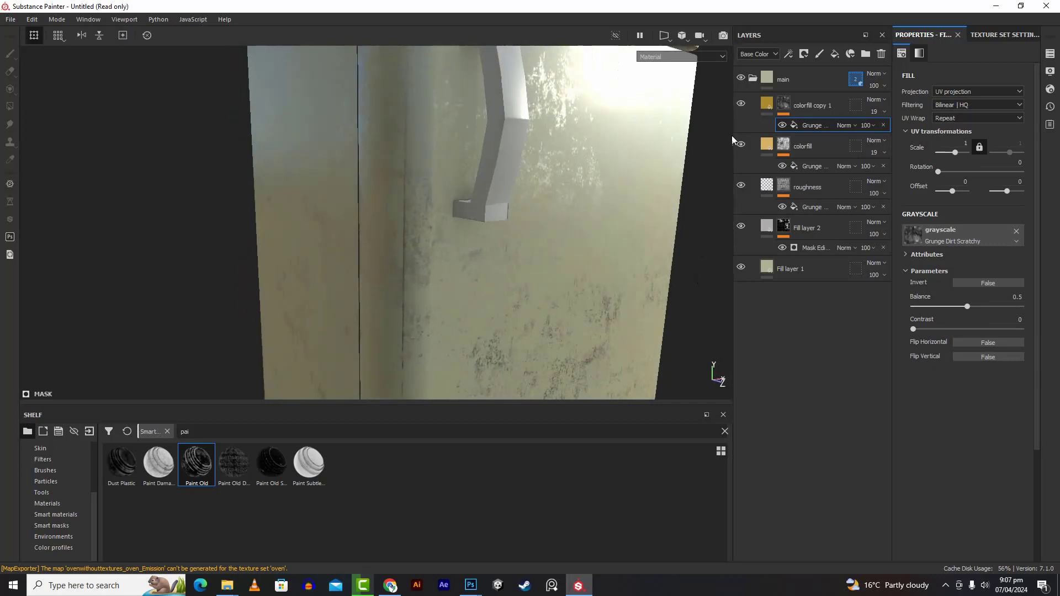
pyautogui.scroll(2, 668, 243)
pyautogui.scroll(-3, 668, 243)
pyautogui.keyDown('alt'); pyautogui.moveTo(668, 243); pyautogui.dragTo(580, 319); pyautogui.keyUp('alt')
pyautogui.scroll(3, 579, 312)
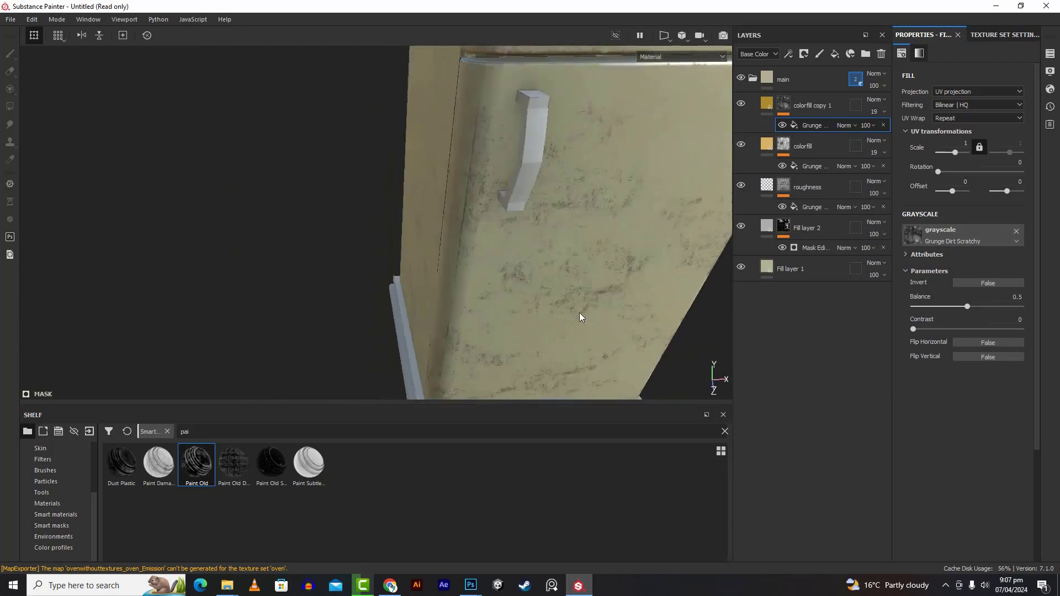
pyautogui.scroll(-4, 579, 312)
# - Collapse the main folder, search the smart materials for steel and apply the Steel smart material to the fridge
pyautogui.click(752, 78)
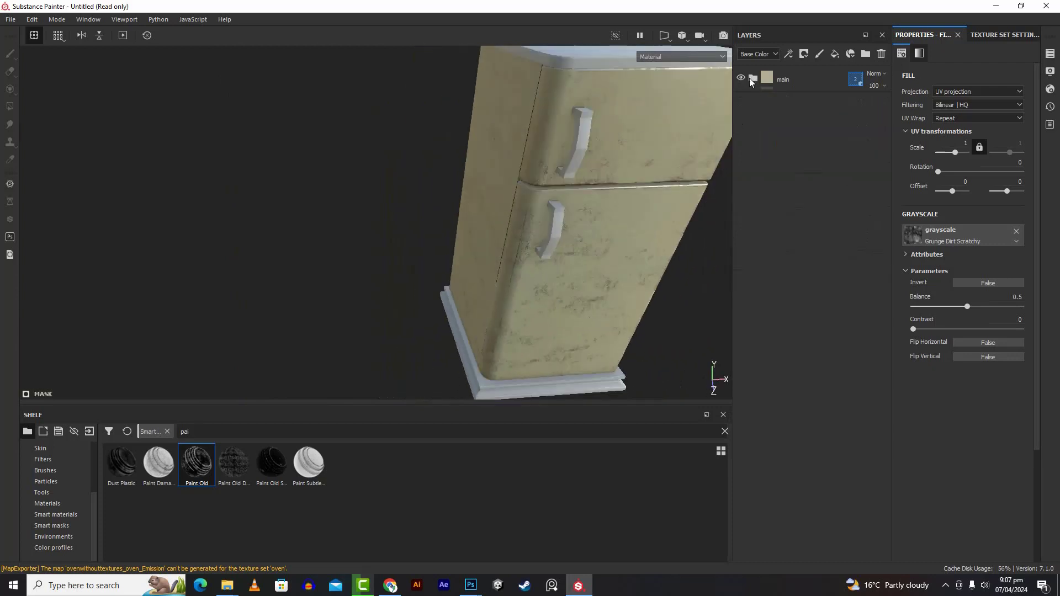
pyautogui.click(372, 431)
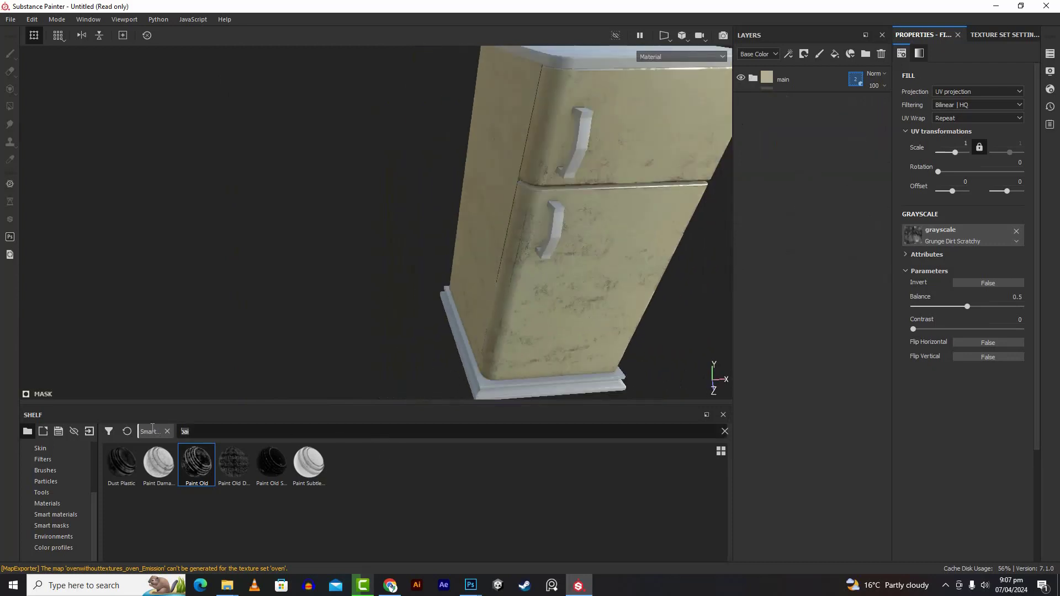
pyautogui.click(57, 517)
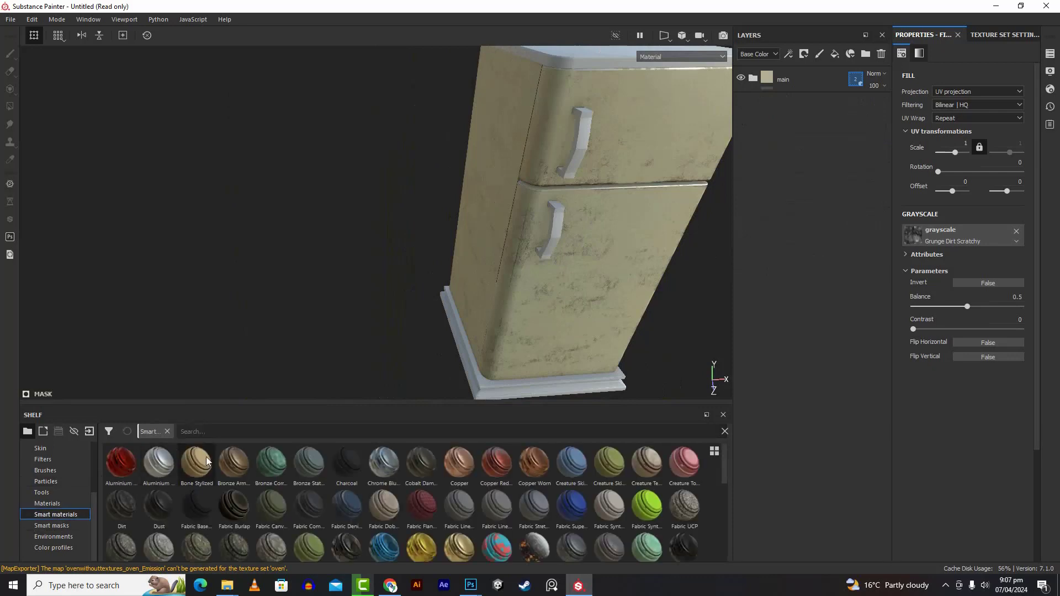
pyautogui.click(220, 431)
pyautogui.write('steel')
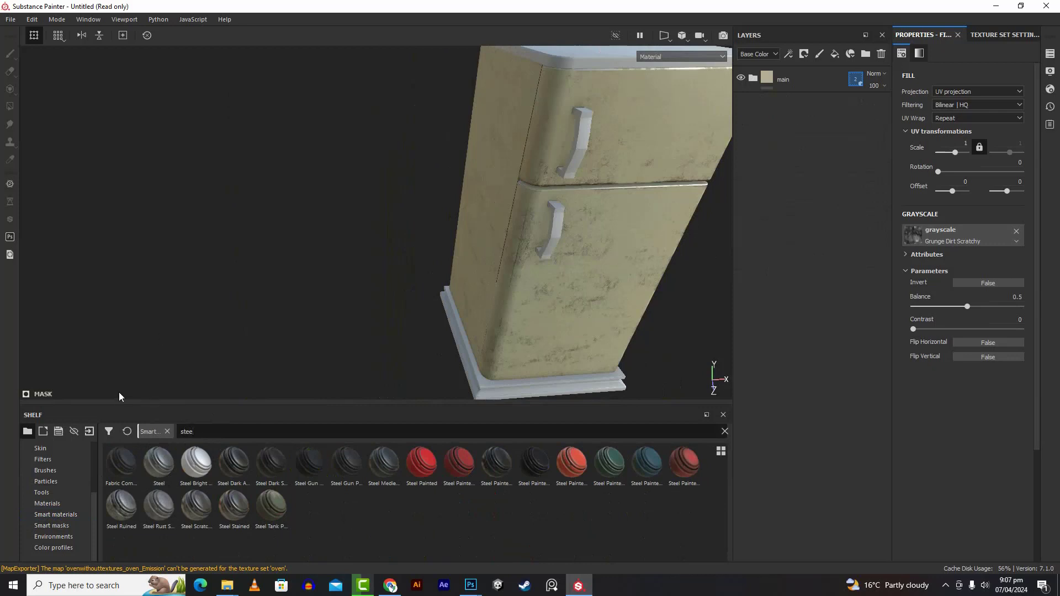
pyautogui.moveTo(161, 465); pyautogui.dragTo(574, 170)
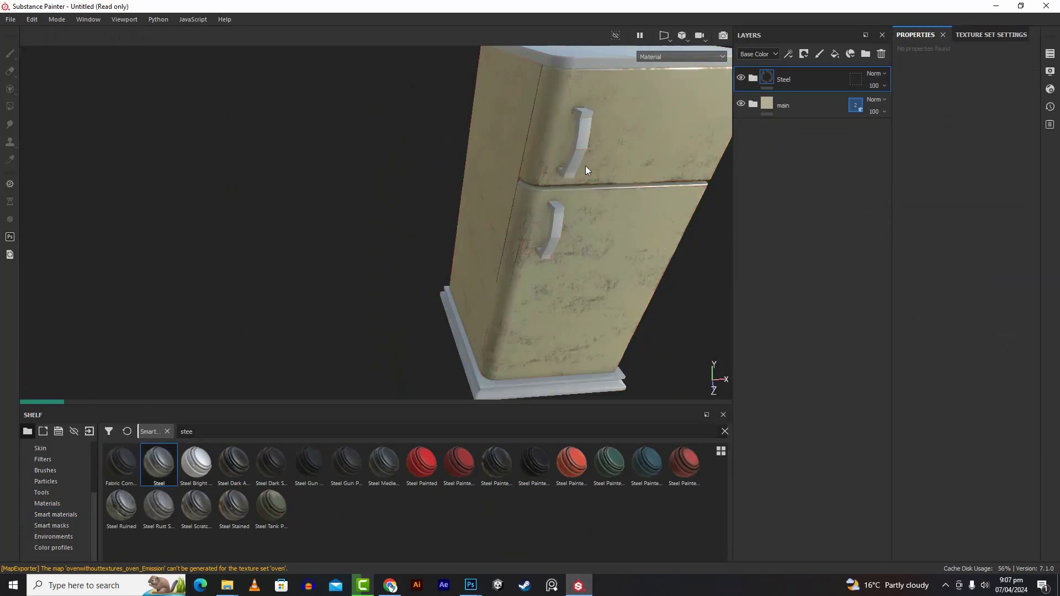
# - Restrict the Steel folder's geometry mask to the two door handles and the top panel, excluding all other meshes
pyautogui.rightClick(860, 84)
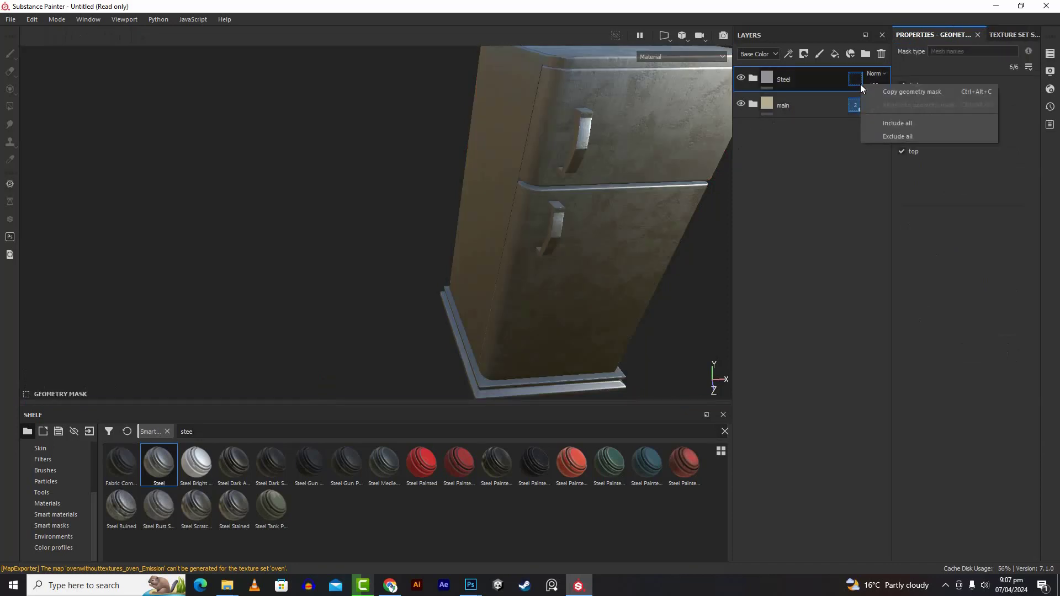
pyautogui.click(897, 136)
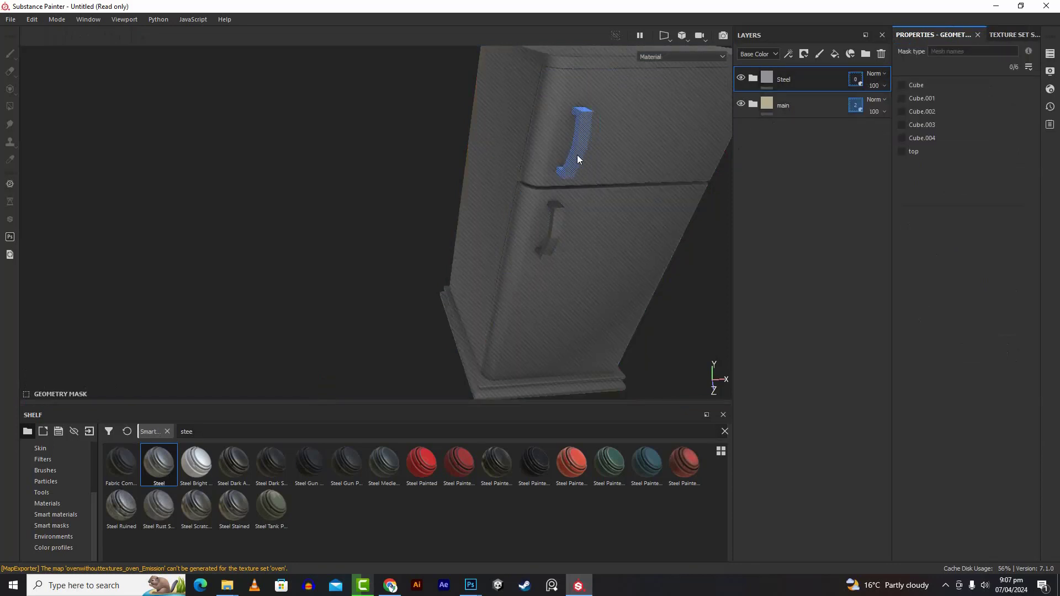
pyautogui.click(578, 155)
pyautogui.click(554, 235)
pyautogui.scroll(2, 502, 258)
pyautogui.scroll(-5, 505, 253)
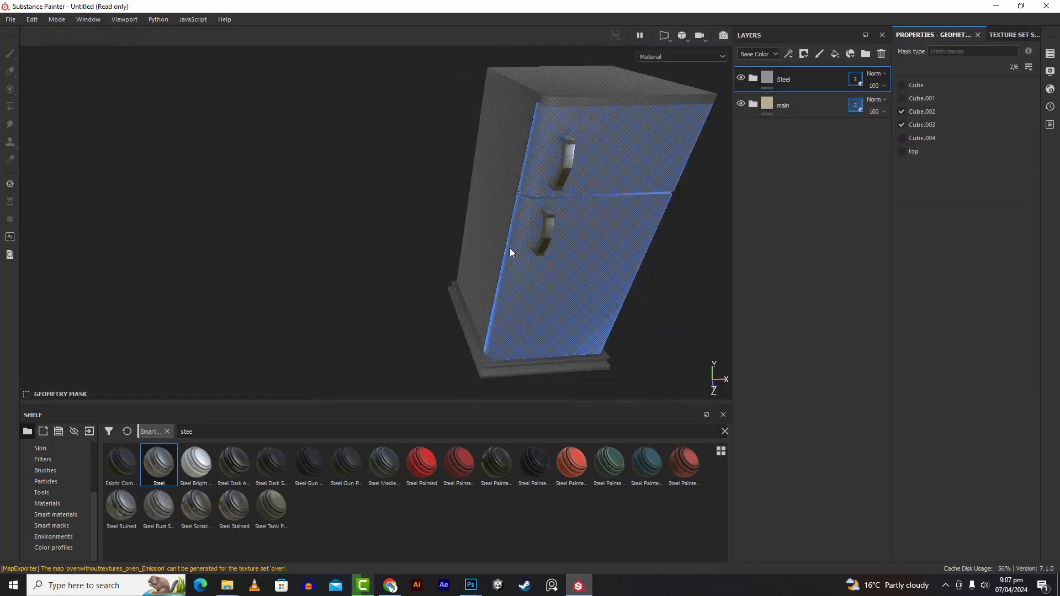
pyautogui.click(562, 141)
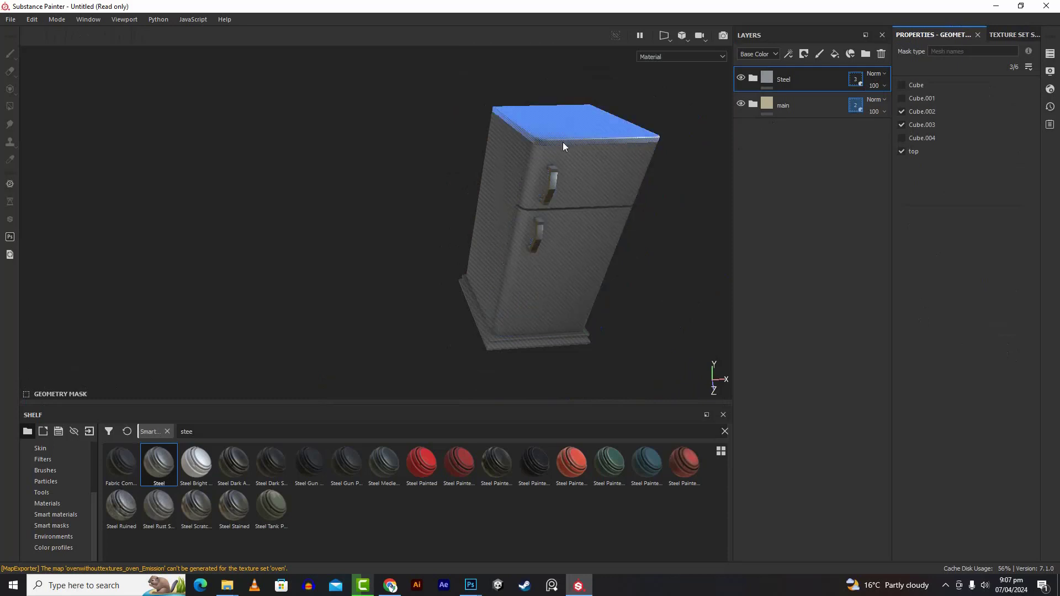
pyautogui.click(945, 585)
pyautogui.scroll(-3, 462, 235)
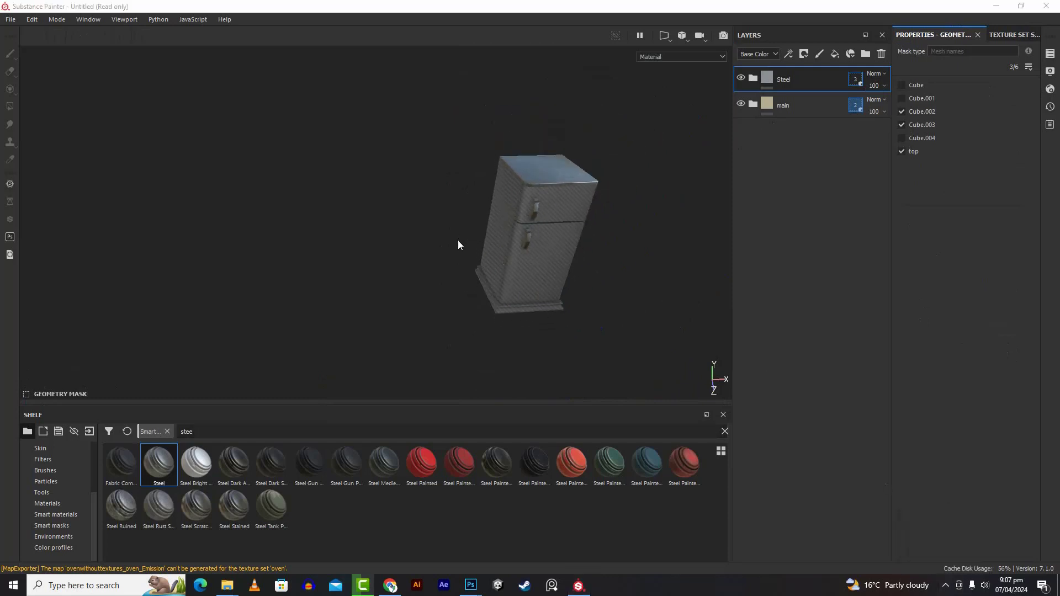
pyautogui.scroll(4, 458, 240)
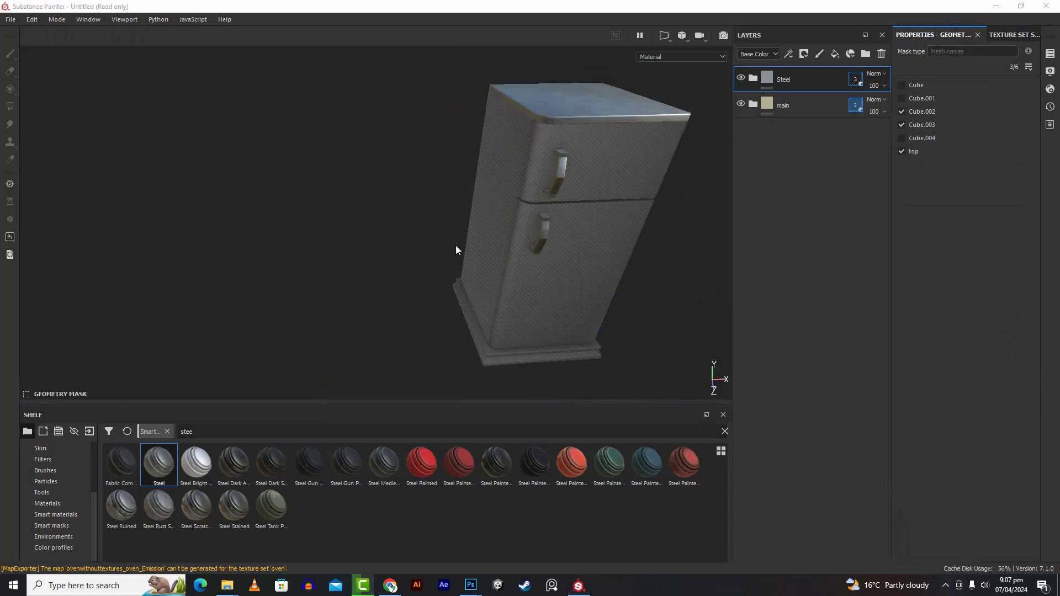
pyautogui.click(764, 81)
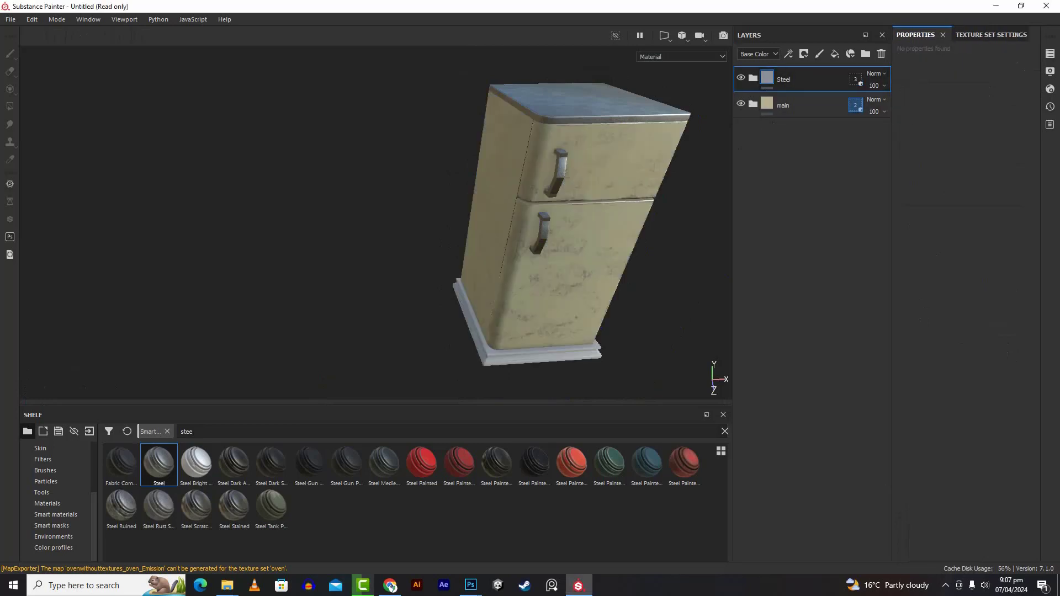
# - Rotate the environment lighting and inspect the steel handles, top and painted doors of the fridge
pyautogui.click(946, 585)
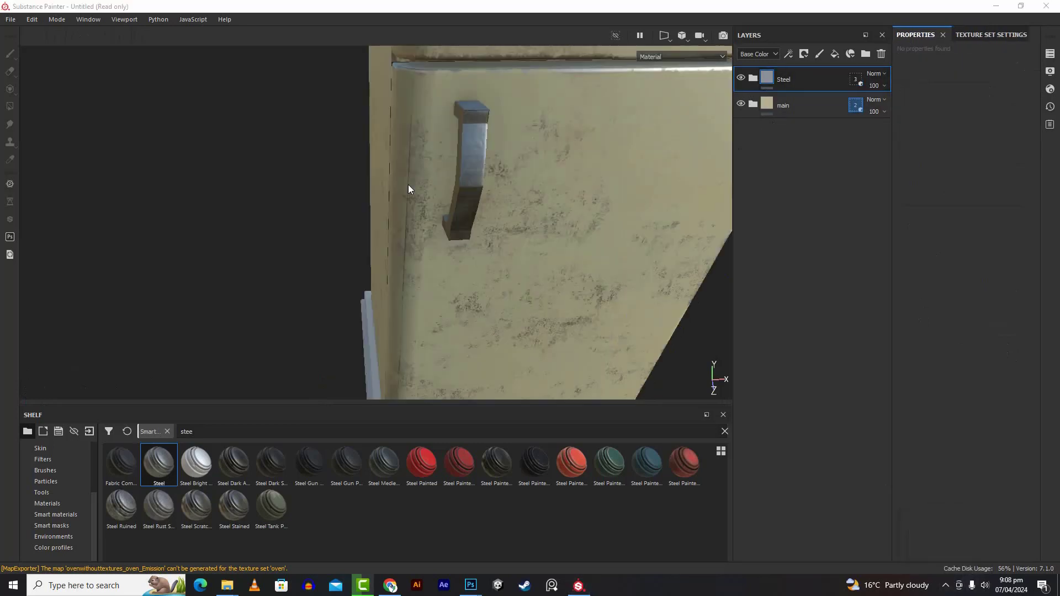
pyautogui.keyDown('alt'); pyautogui.moveTo(431, 226); pyautogui.dragTo(529, 243); pyautogui.keyUp('alt')
pyautogui.scroll(3, 480, 237)
pyautogui.scroll(-7, 479, 237)
pyautogui.scroll(-4, 478, 238)
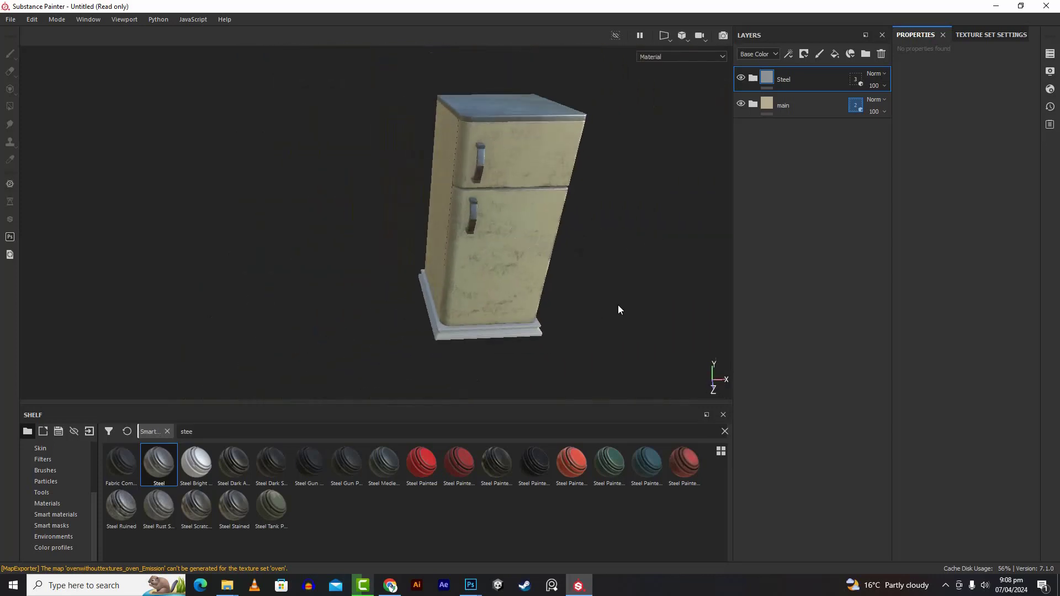
pyautogui.moveTo(618, 305)
pyautogui.keyDown('shift'); pyautogui.mouseDown(button='right')
pyautogui.moveTo(589, 305)
pyautogui.moveTo(614, 300)
pyautogui.moveTo(587, 298)
pyautogui.moveTo(598, 298)
pyautogui.mouseUp(button='right'); pyautogui.keyUp('shift')
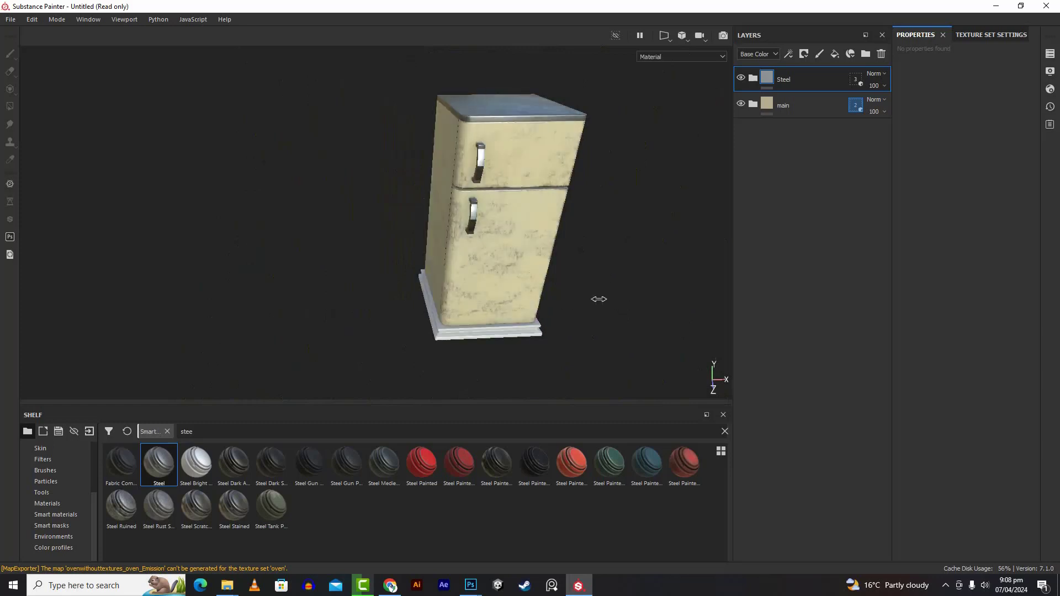
pyautogui.keyDown('alt'); pyautogui.moveTo(615, 185); pyautogui.dragTo(606, 286); pyautogui.keyUp('alt')
# - Find the Wood Walnut smart material and apply it to the fridge above the Steel folder
pyautogui.moveTo(292, 429); pyautogui.dragTo(72, 433)
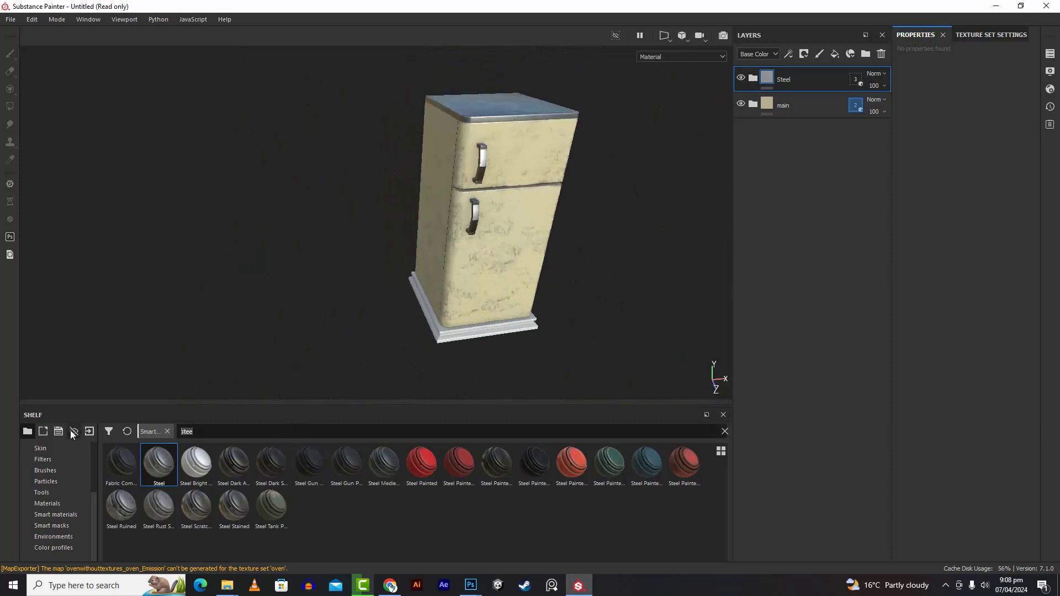
pyautogui.write('w')
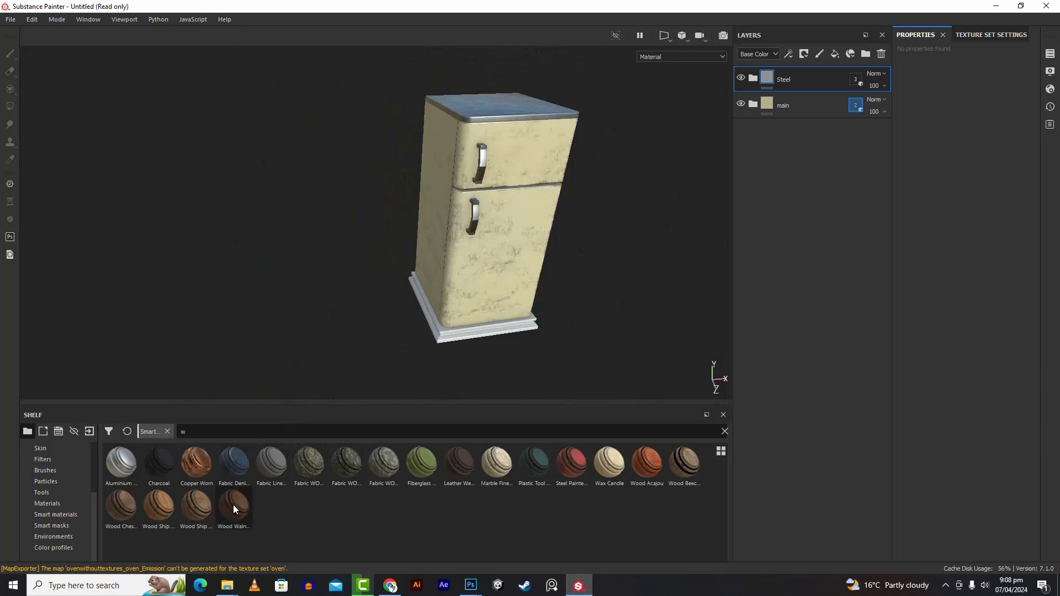
pyautogui.moveTo(240, 507); pyautogui.dragTo(440, 362)
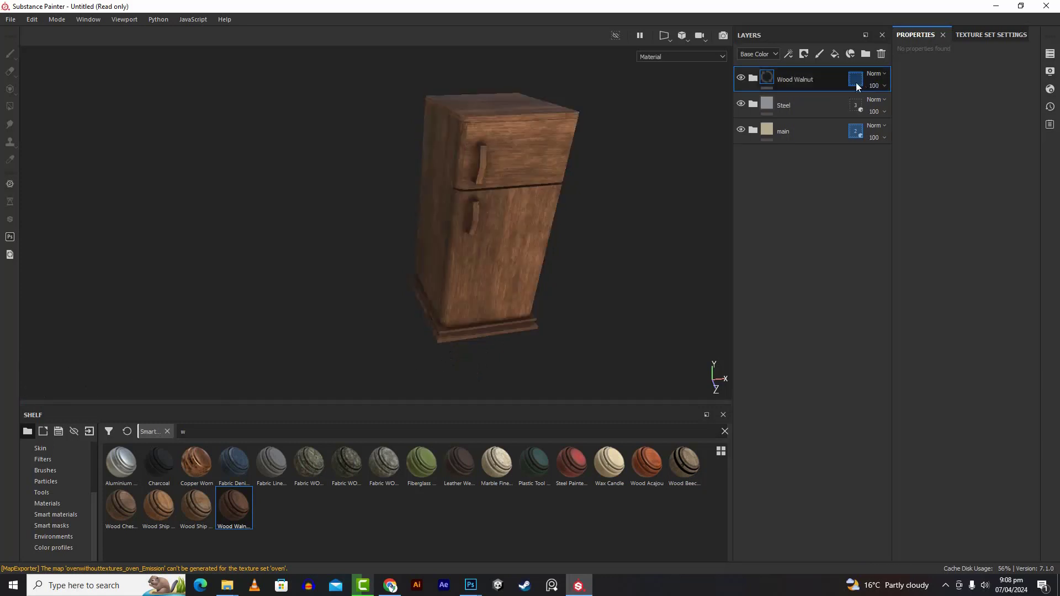
# - Add a geometry mask to the Wood Walnut folder that includes only the fridge's base plinth, Cube.004
pyautogui.rightClick(856, 82)
pyautogui.click(883, 137)
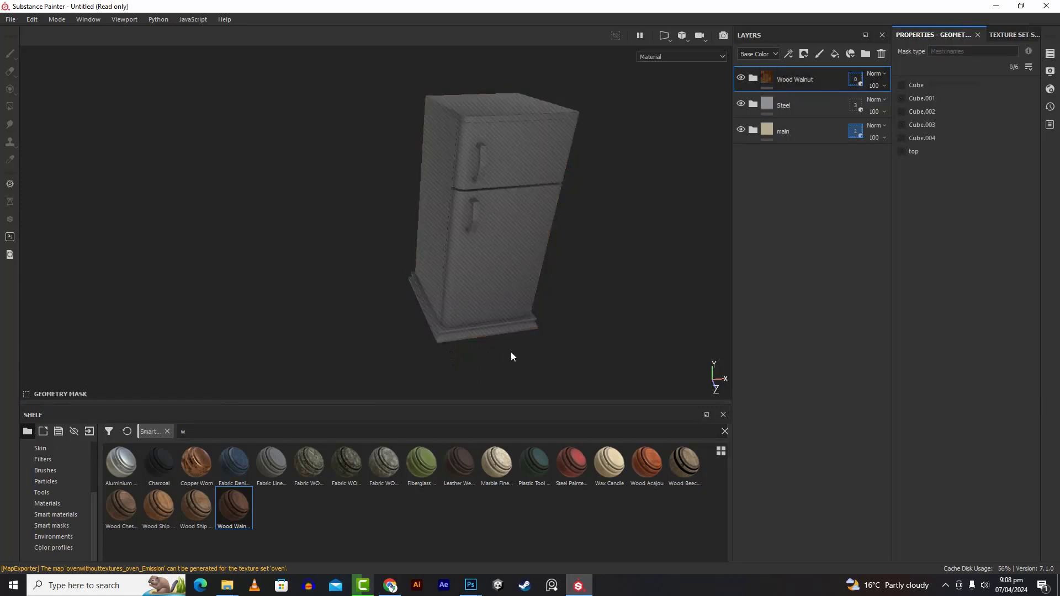
pyautogui.click(505, 334)
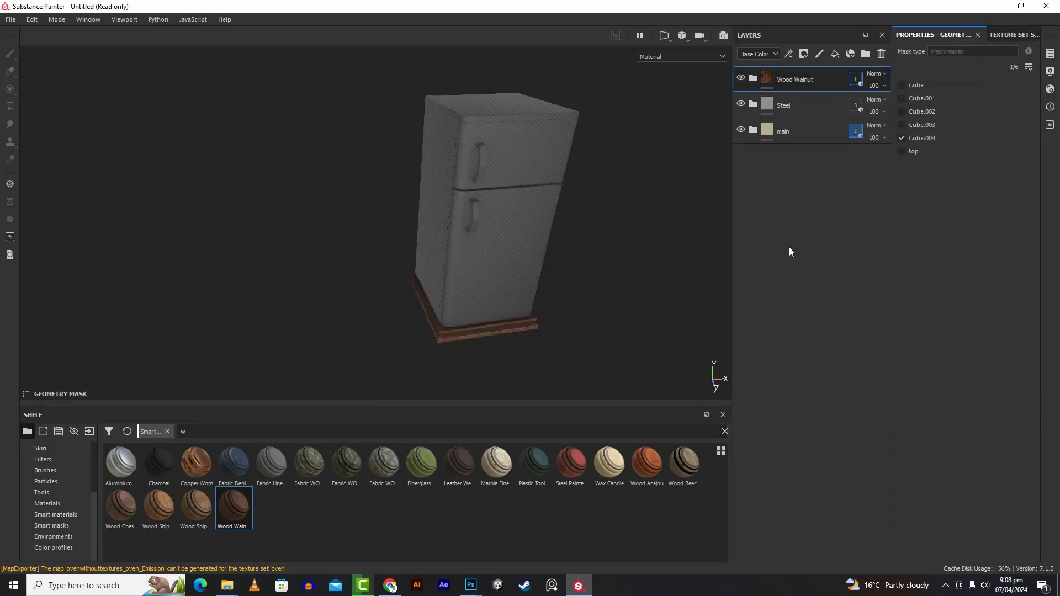
pyautogui.click(766, 81)
pyautogui.scroll(6, 576, 320)
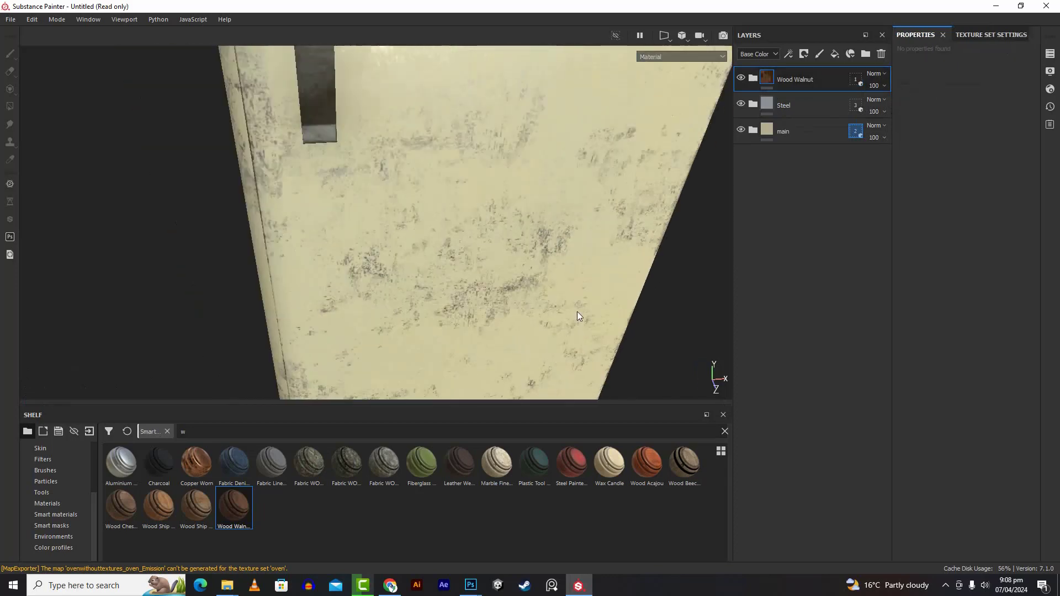
pyautogui.scroll(-3, 578, 316)
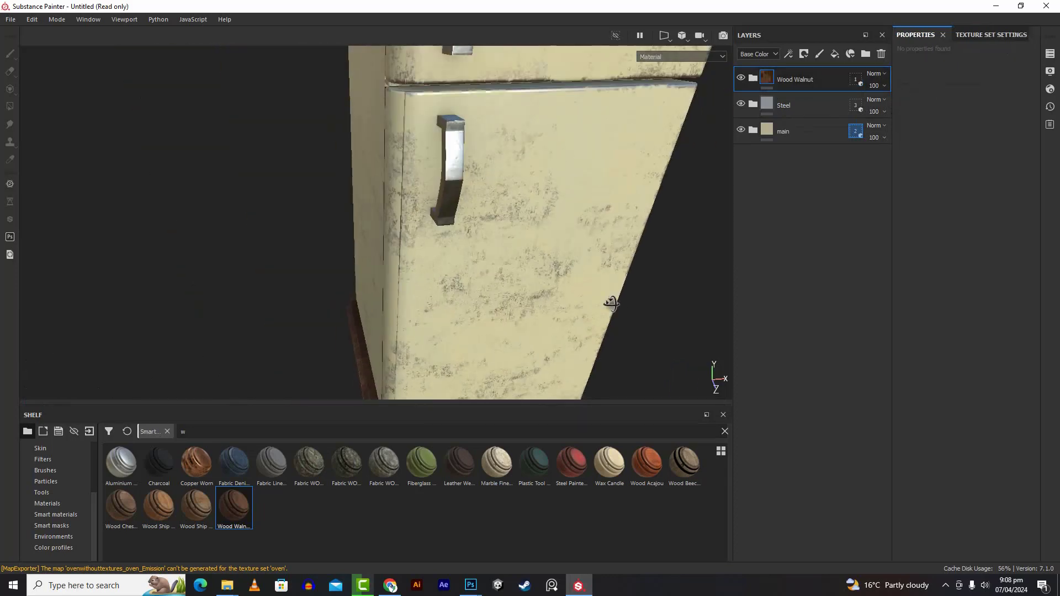
pyautogui.scroll(4, 612, 301)
pyautogui.scroll(-4, 613, 298)
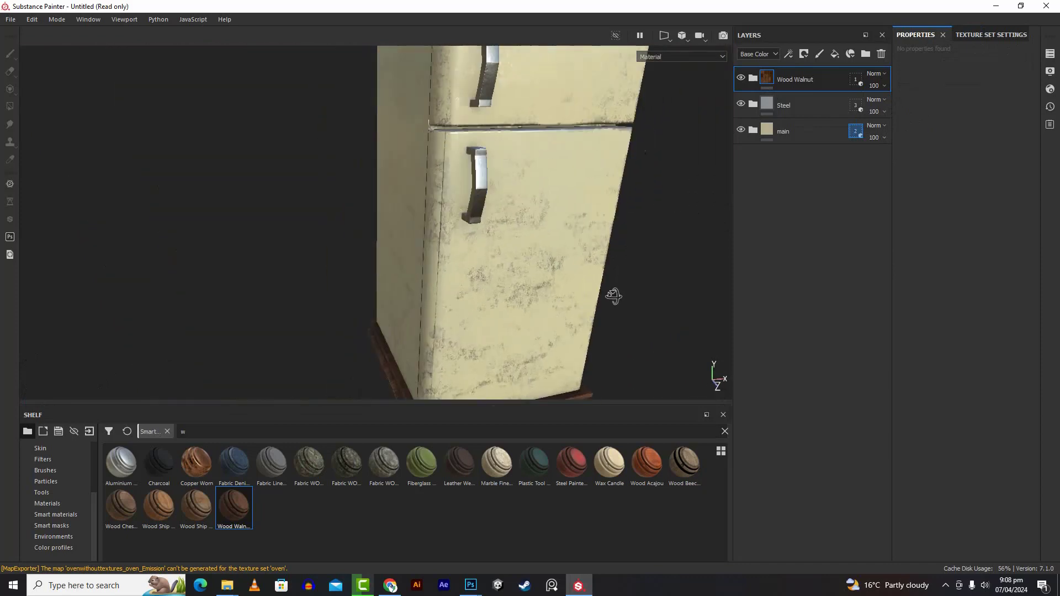
pyautogui.keyDown('alt'); pyautogui.moveTo(613, 297); pyautogui.dragTo(582, 298); pyautogui.keyUp('alt')
# - Begin a mesh export with the default options and browse to the FRIDGE folder inside the kitchen folder
pyautogui.click(11, 19)
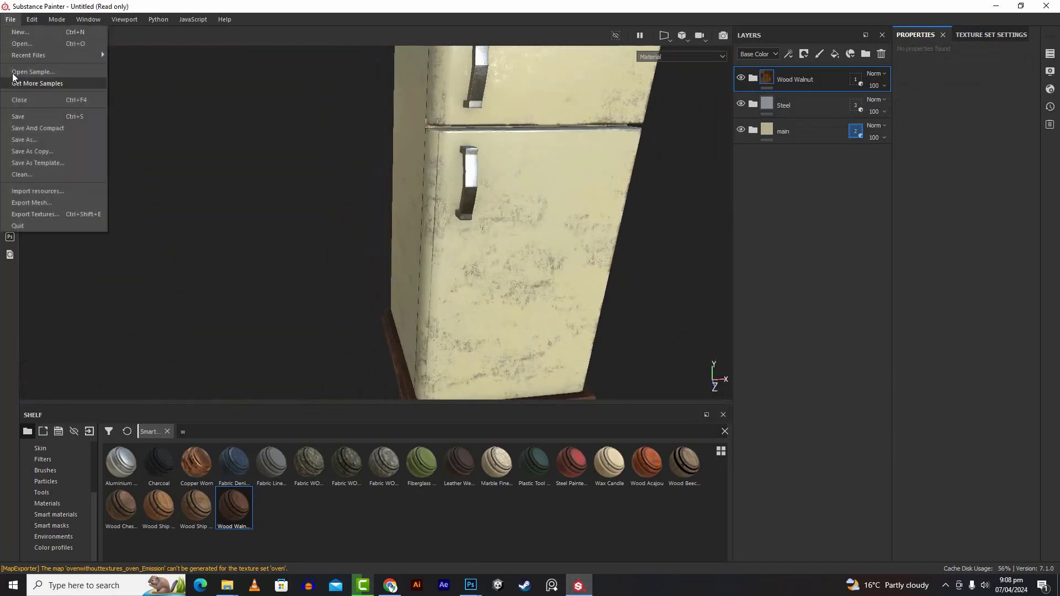
pyautogui.click(47, 205)
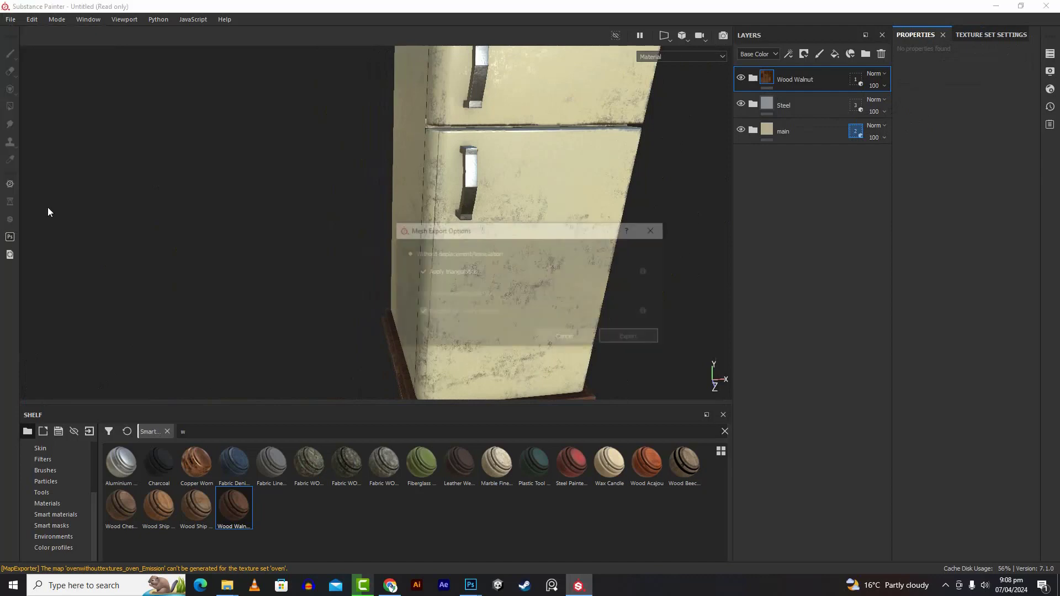
pyautogui.click(639, 342)
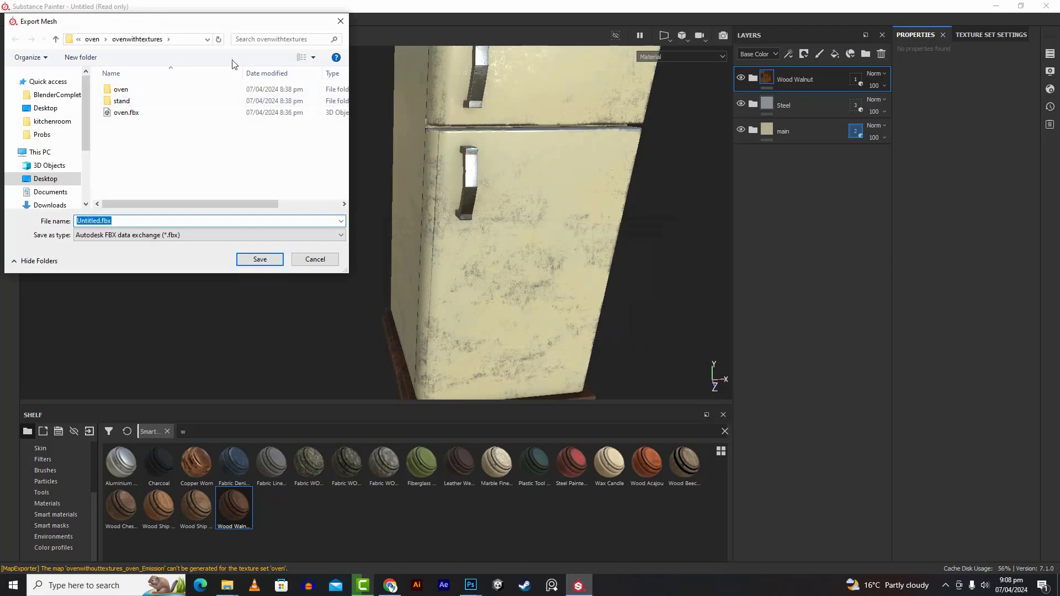
pyautogui.moveTo(221, 22); pyautogui.dragTo(577, 231)
pyautogui.doubleClick(548, 318)
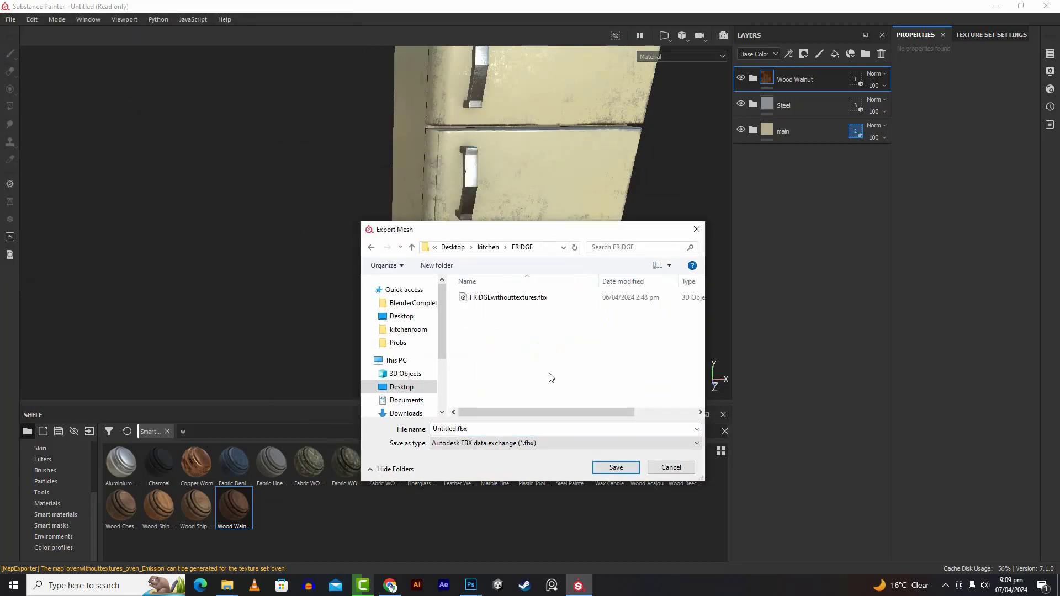
# - Create a new folder named fridgewithtextures inside the FRIDGE folder and open it as the export location
pyautogui.rightClick(562, 374)
pyautogui.moveTo(620, 502)
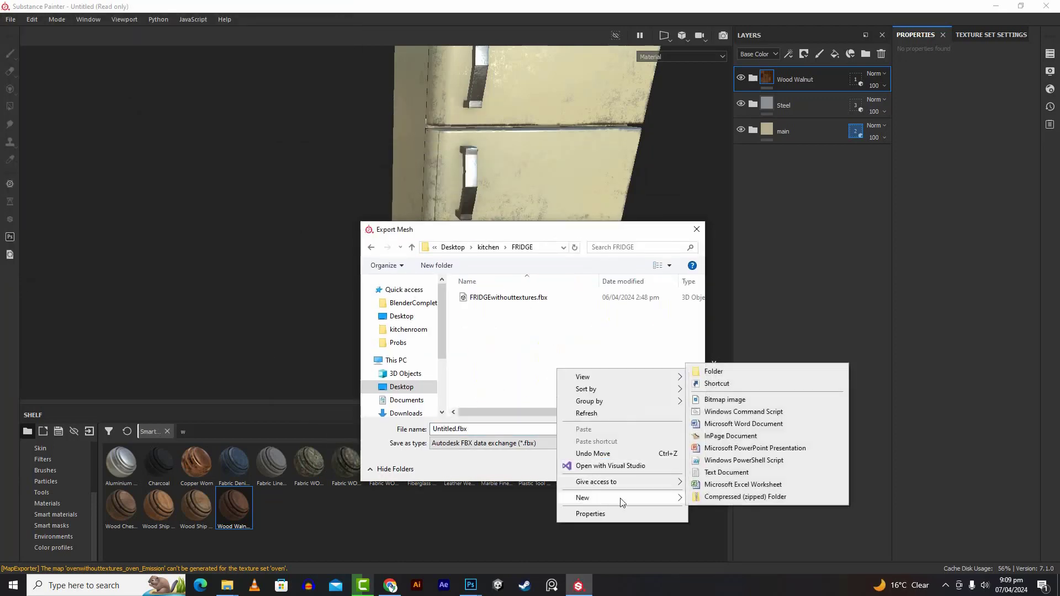
pyautogui.click(758, 374)
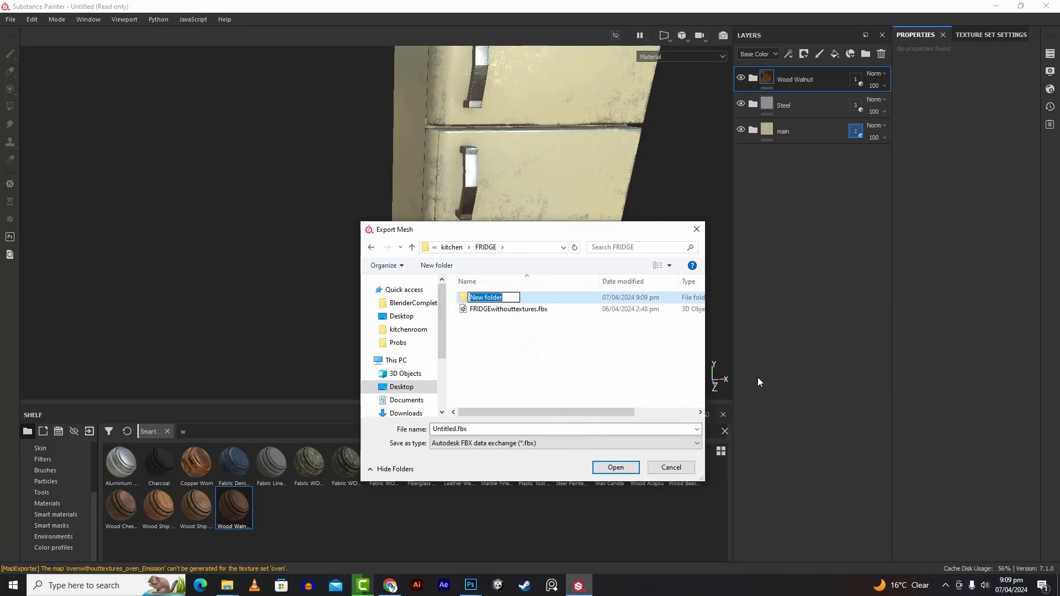
pyautogui.write('fr')
pyautogui.press('Return')
pyautogui.press('Return')
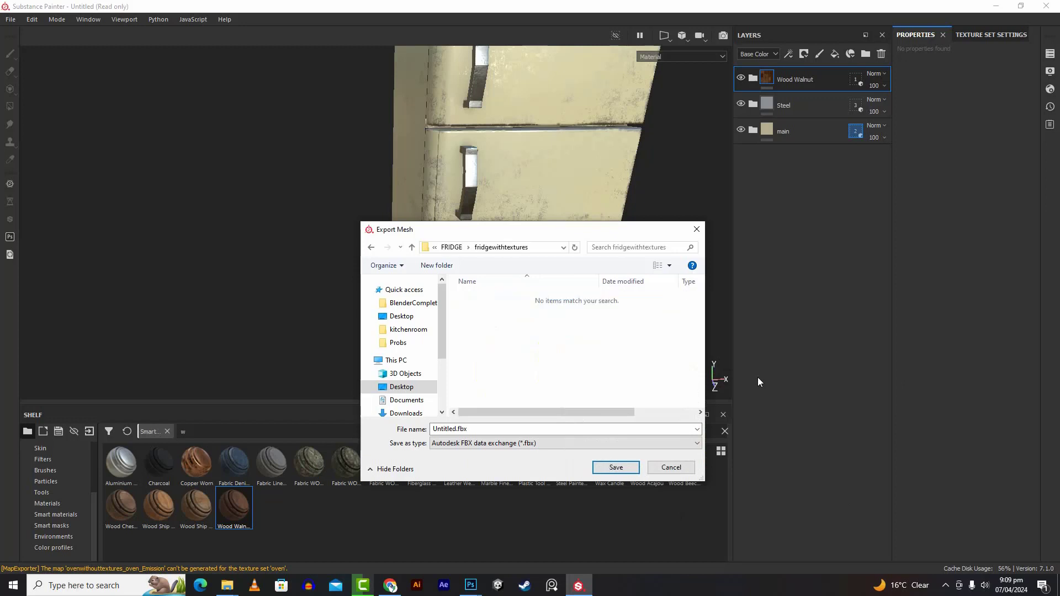
# - Name the exported mesh fridge, save it as an FBX file and dismiss the export message
pyautogui.click(678, 427)
pyautogui.write('fridge')
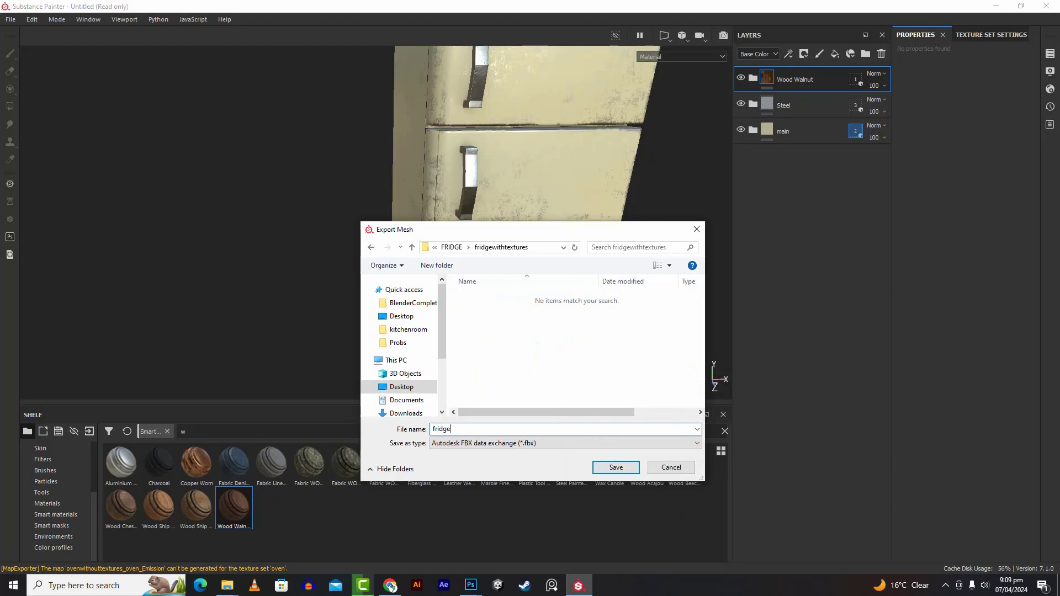
pyautogui.click(631, 468)
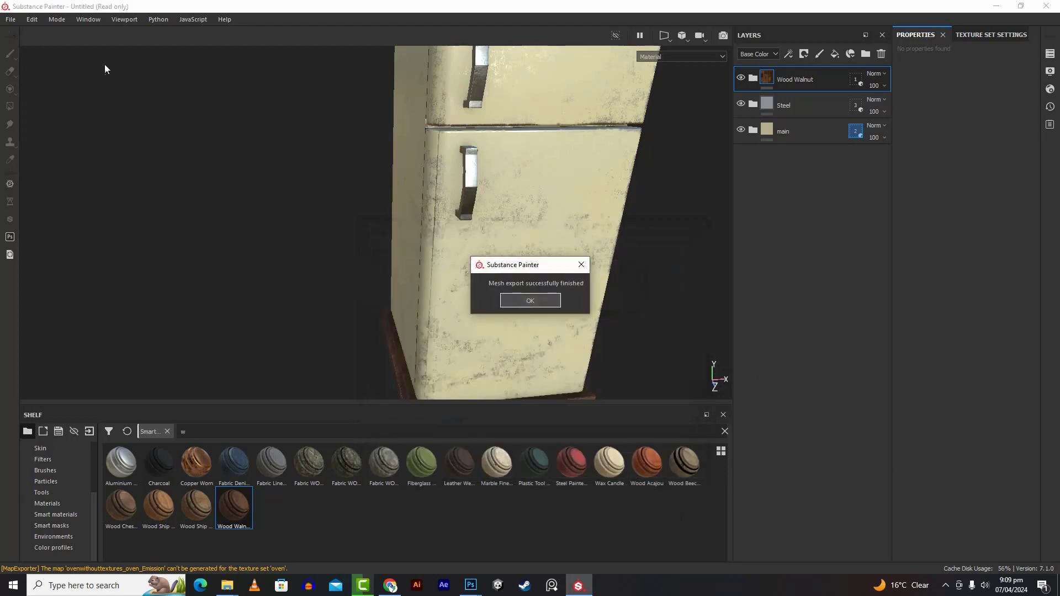
pyautogui.click(544, 299)
# - Export the fridge textures using the Unity Universal Render Pipeline (Metallic Standard) output template
pyautogui.click(10, 19)
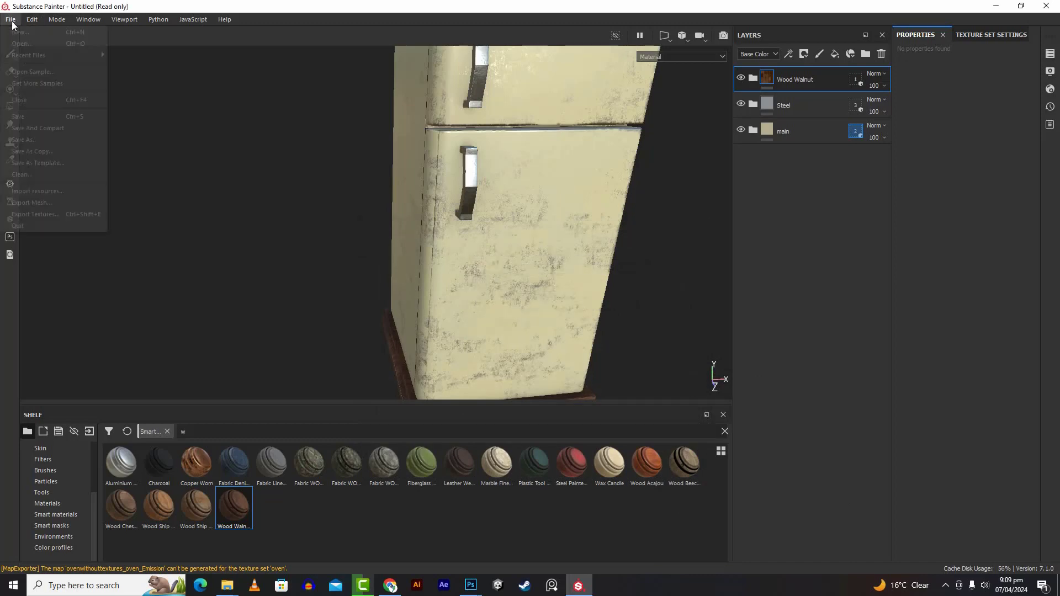
pyautogui.click(47, 214)
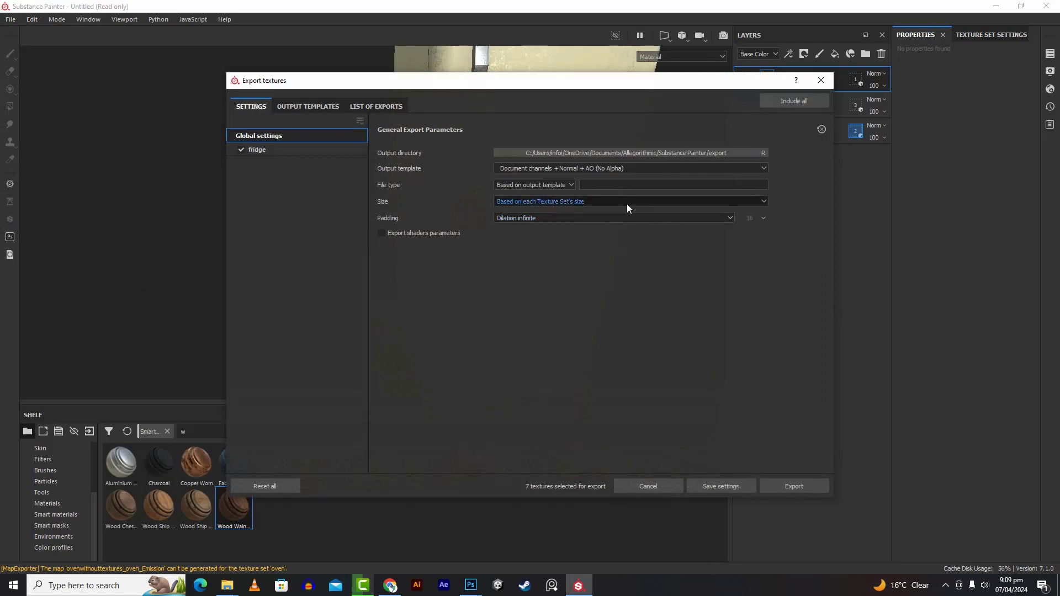
pyautogui.click(635, 170)
pyautogui.scroll(-7, 616, 205)
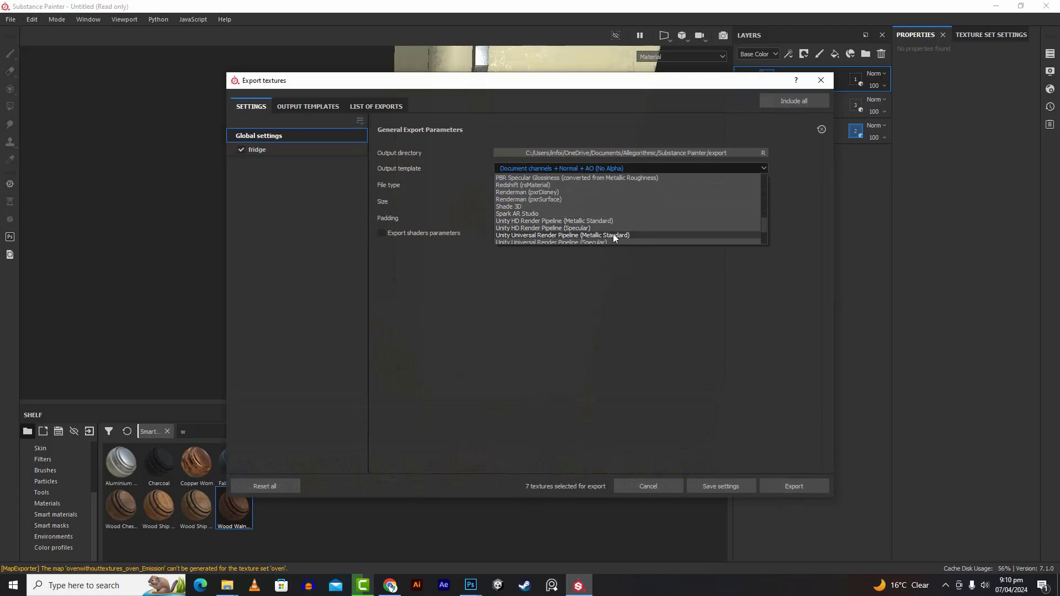
pyautogui.scroll(-1, 618, 217)
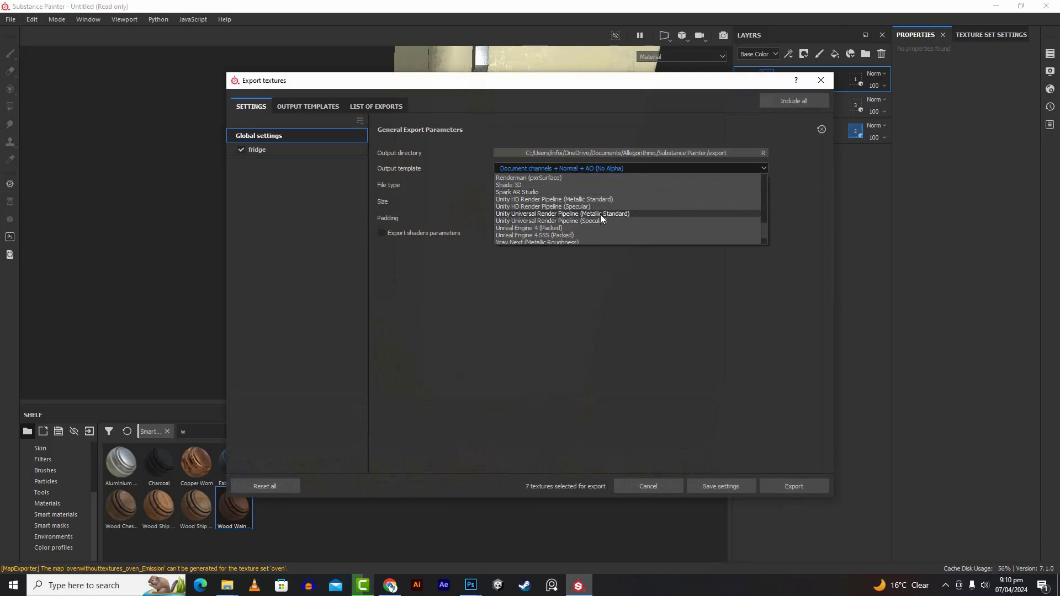
pyautogui.click(600, 214)
pyautogui.click(784, 488)
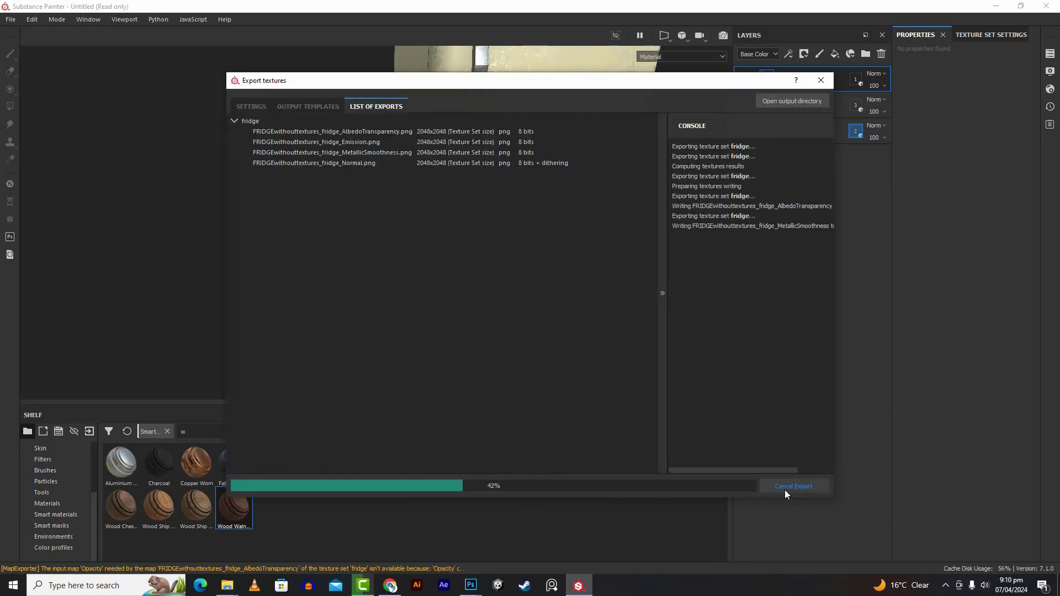
# - Open the texture output directory and cut the AlbedoTransparency, MetallicSmoothness and Normal PNG files of the fridge
pyautogui.click(770, 101)
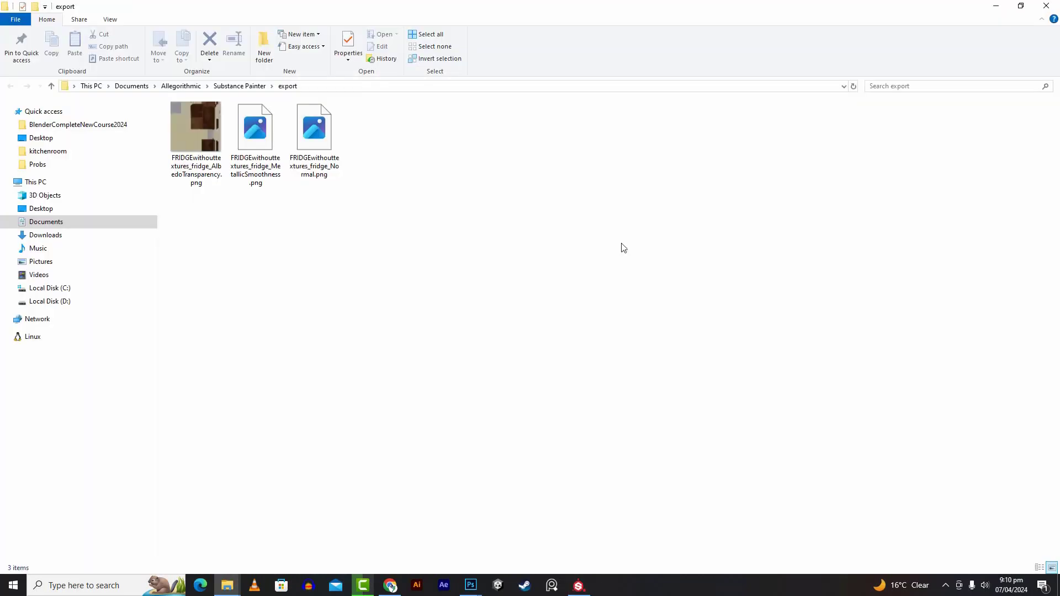
pyautogui.moveTo(441, 257); pyautogui.dragTo(166, 93)
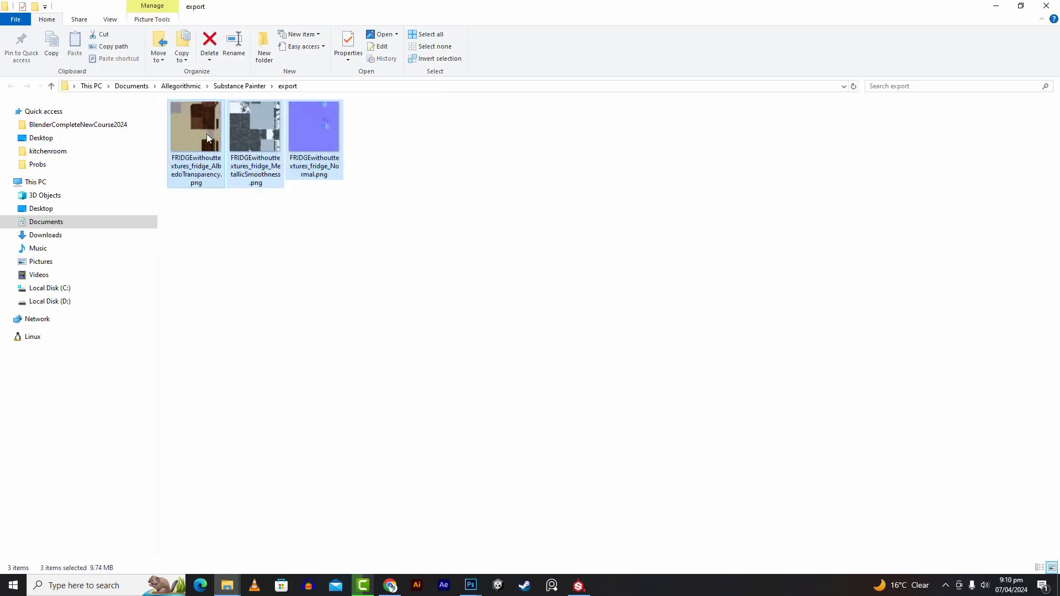
pyautogui.rightClick(206, 134)
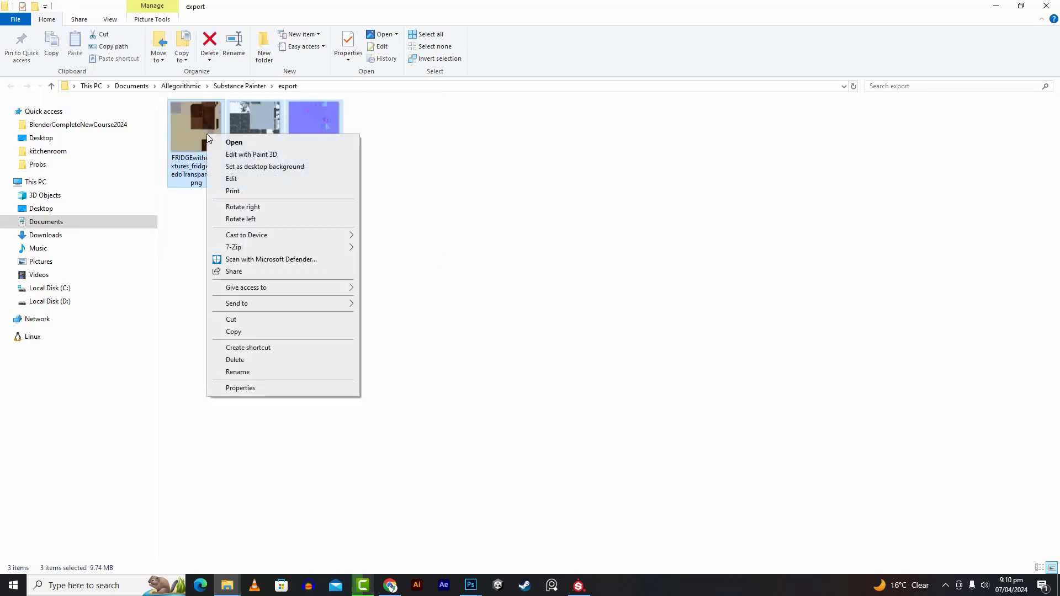
pyautogui.click(231, 320)
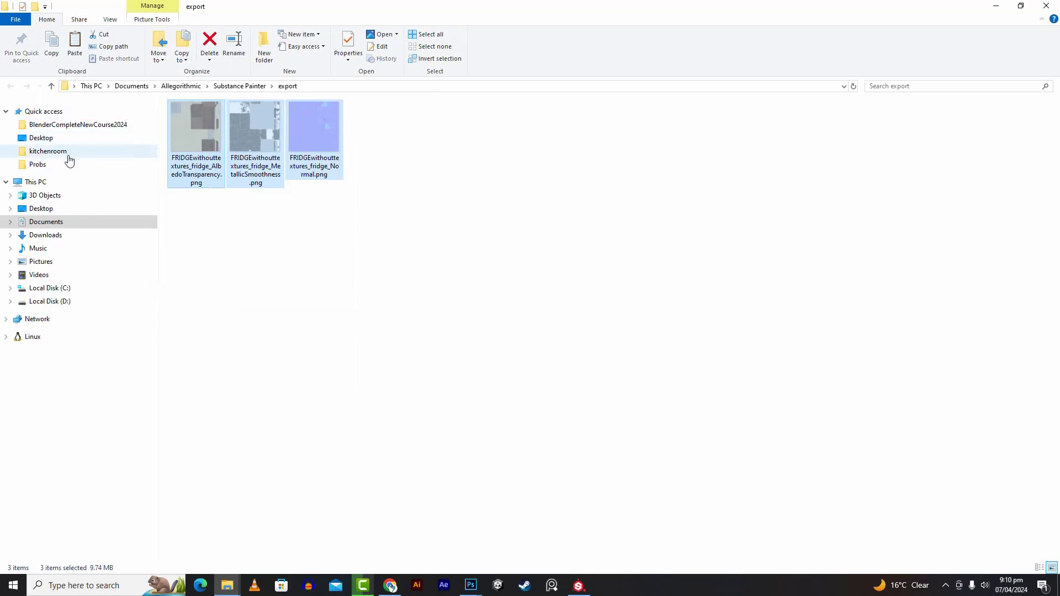
# - In another File Explorer window, open the fridgewithtextures folder under Desktop, kitchen, FRIDGE
pyautogui.moveTo(233, 590)
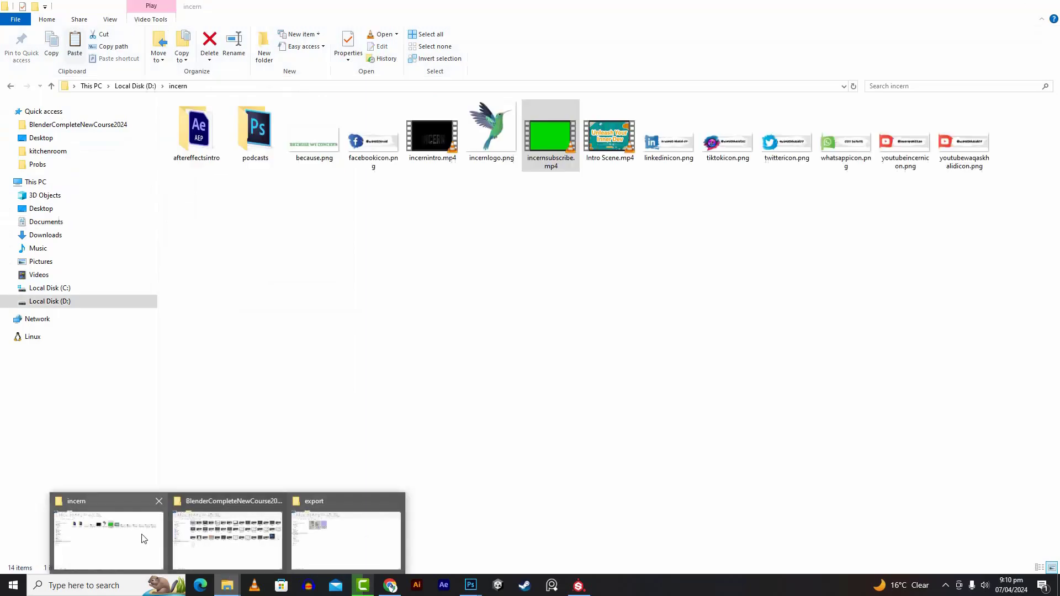
pyautogui.click(142, 540)
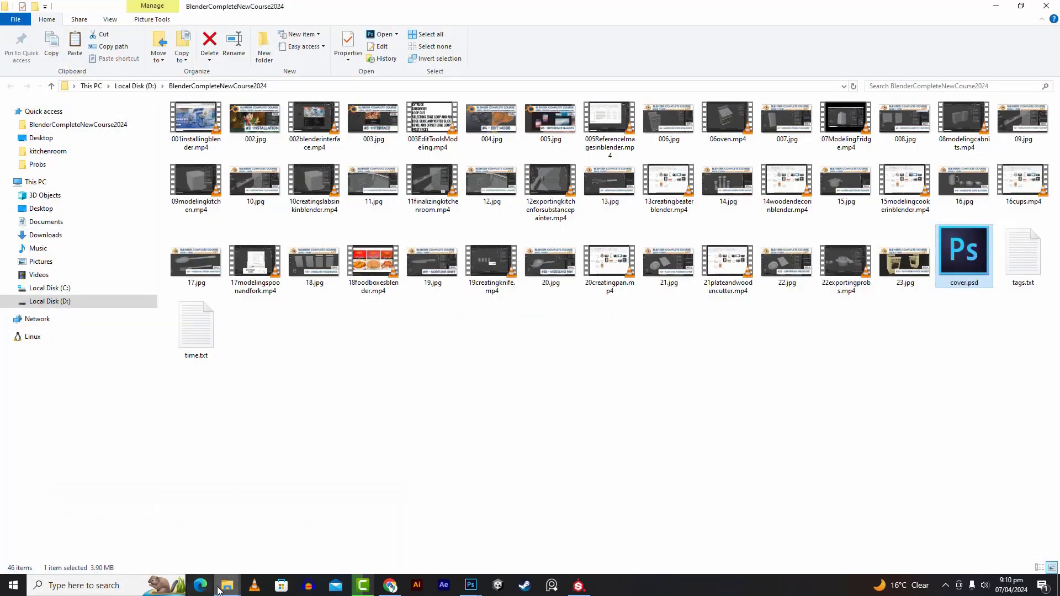
pyautogui.moveTo(227, 585)
pyautogui.click(124, 529)
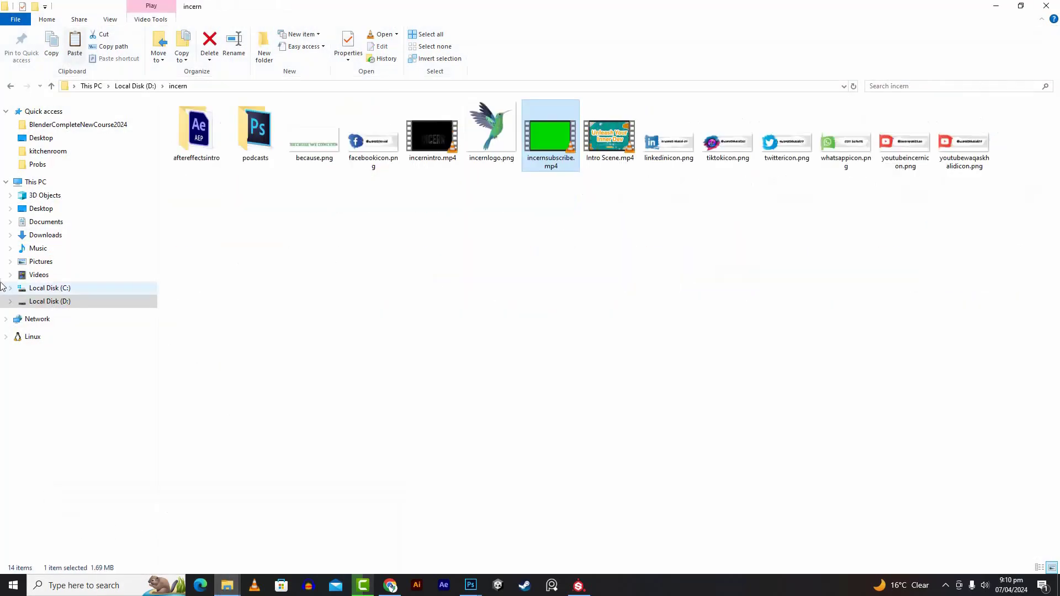
pyautogui.click(57, 144)
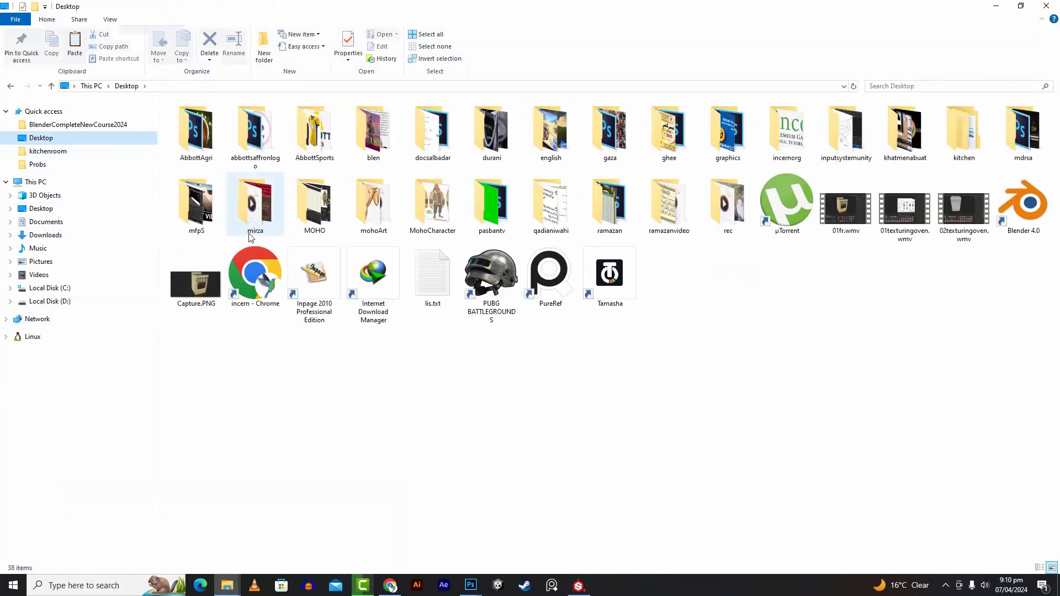
pyautogui.click(958, 147)
pyautogui.doubleClick(958, 144)
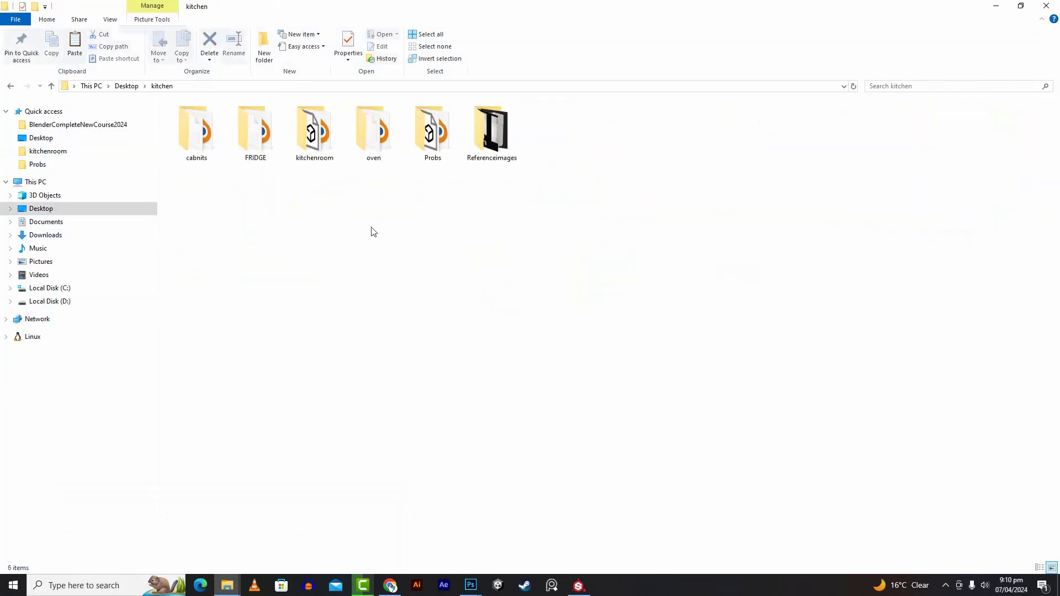
pyautogui.doubleClick(282, 141)
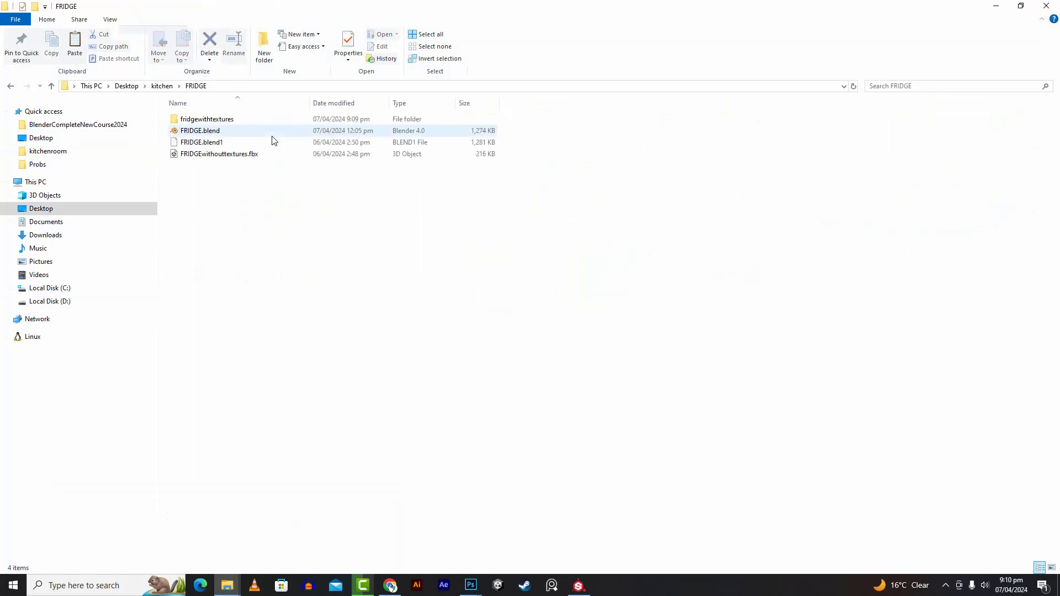
pyautogui.rightClick(298, 229)
pyautogui.click(240, 119)
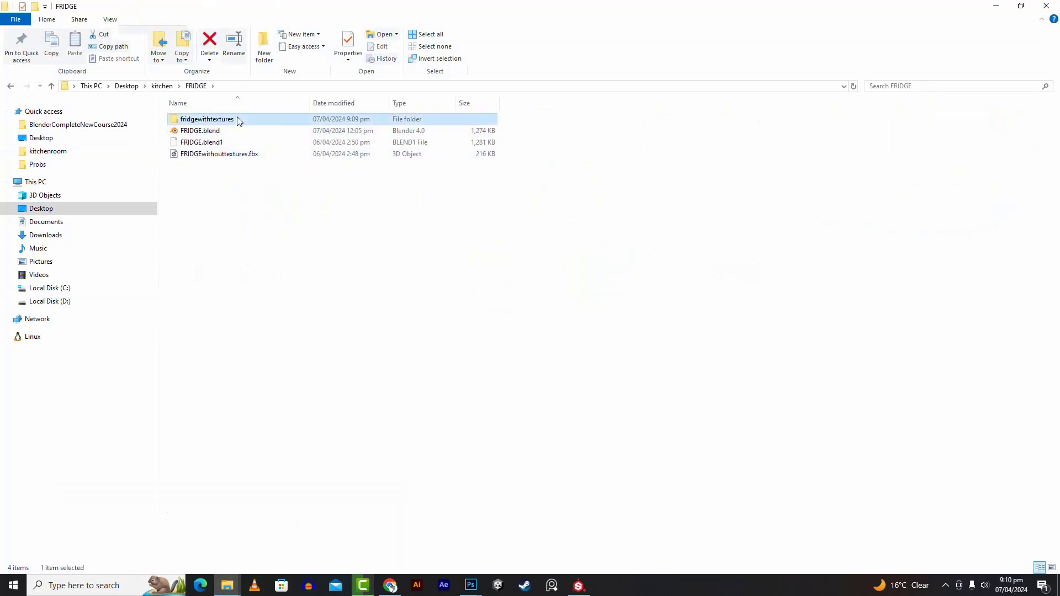
pyautogui.doubleClick(240, 119)
# - Paste the three cut texture files into the fridgewithtextures folder and return to the FRIDGE folder
pyautogui.rightClick(266, 159)
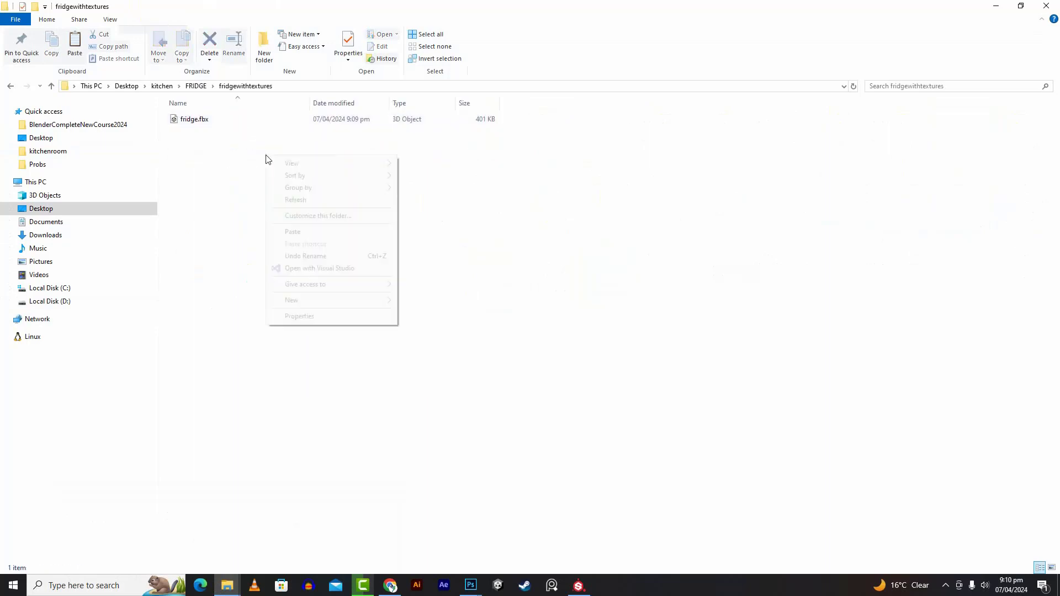
pyautogui.click(301, 231)
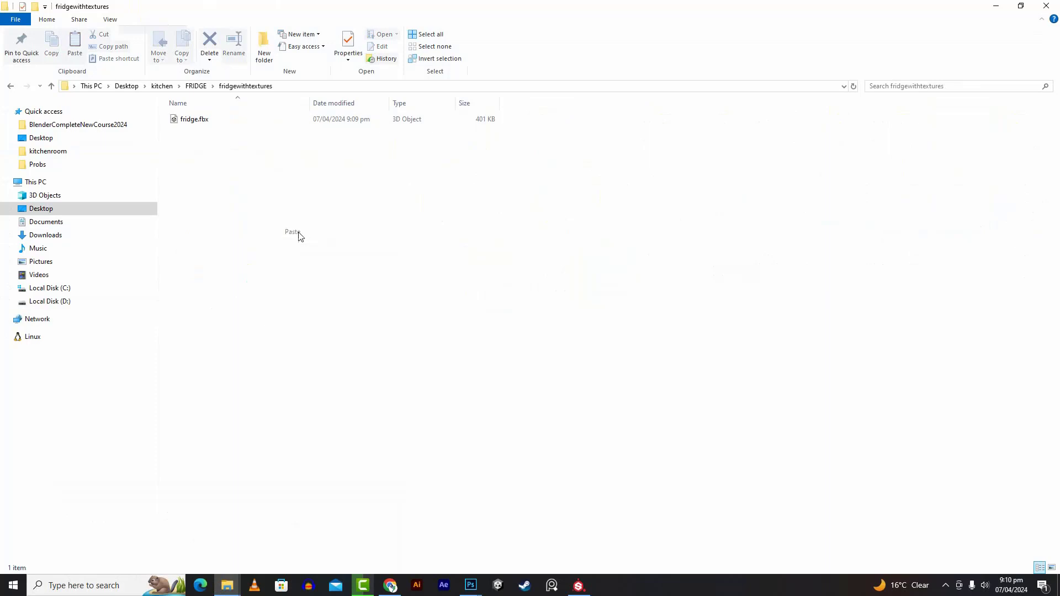
pyautogui.click(270, 221)
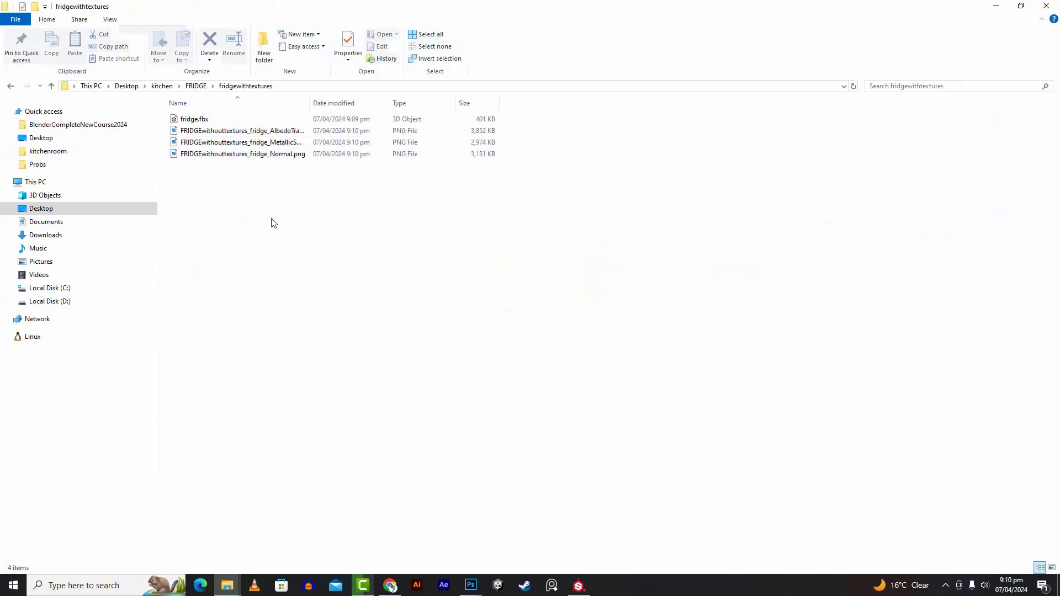
pyautogui.click(196, 86)
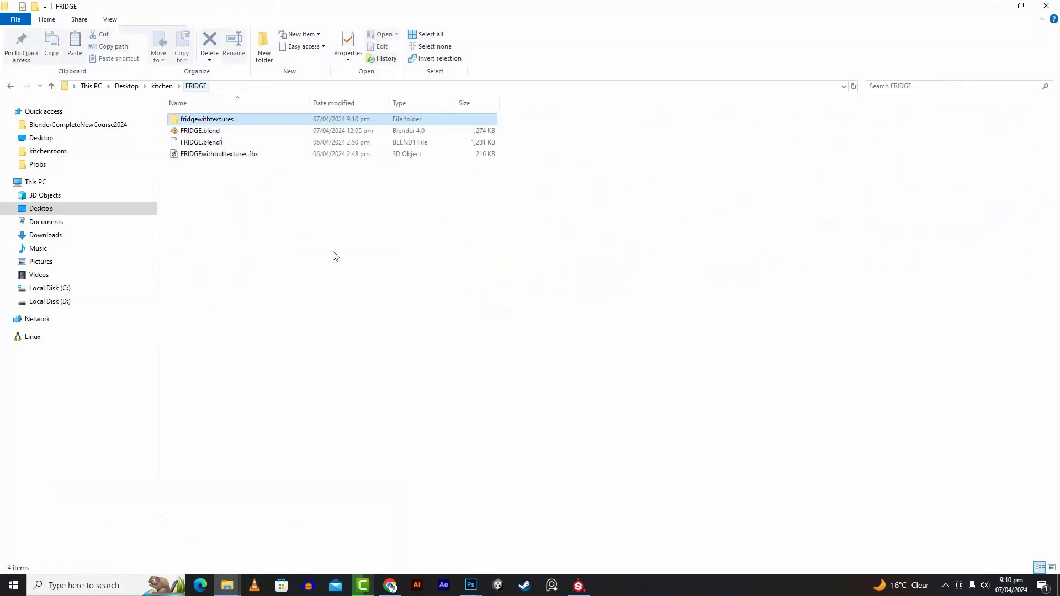
# - Switch back to Substance Painter and close the texture export dialog to view the whole fridge
pyautogui.click(579, 585)
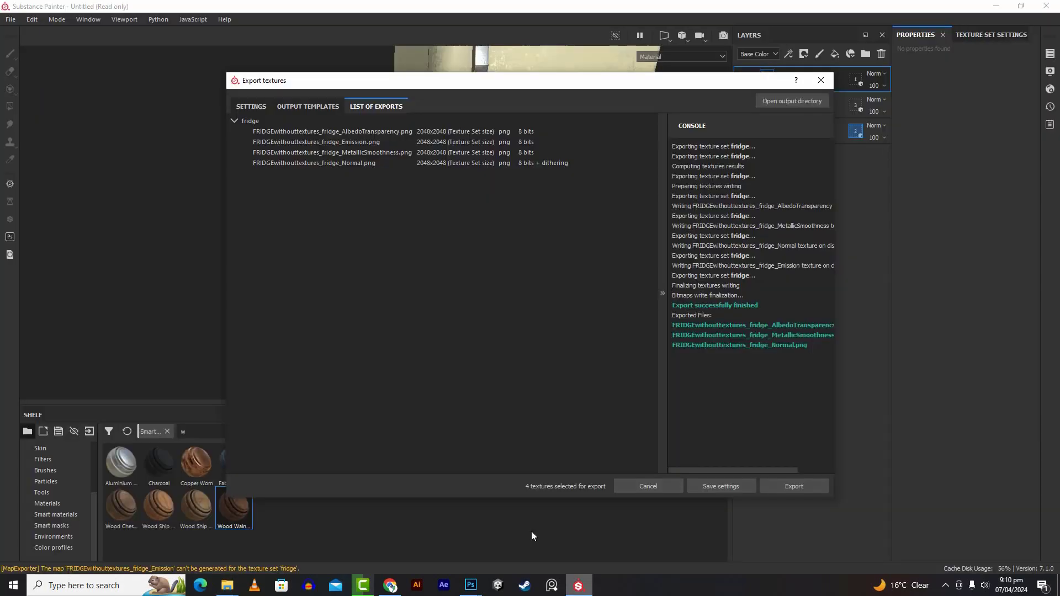
pyautogui.click(660, 488)
pyautogui.scroll(-5, 485, 297)
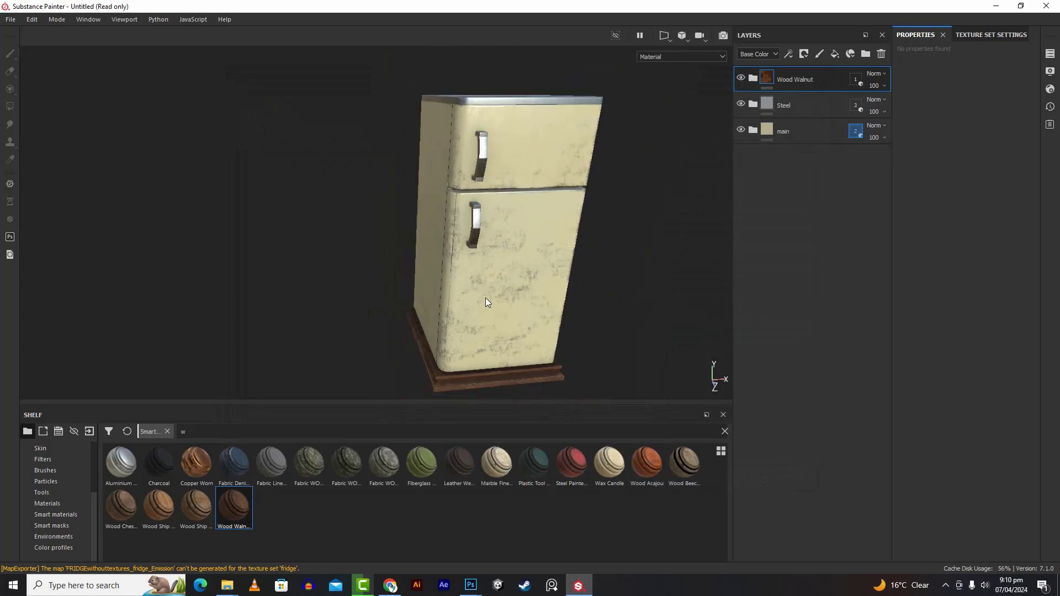